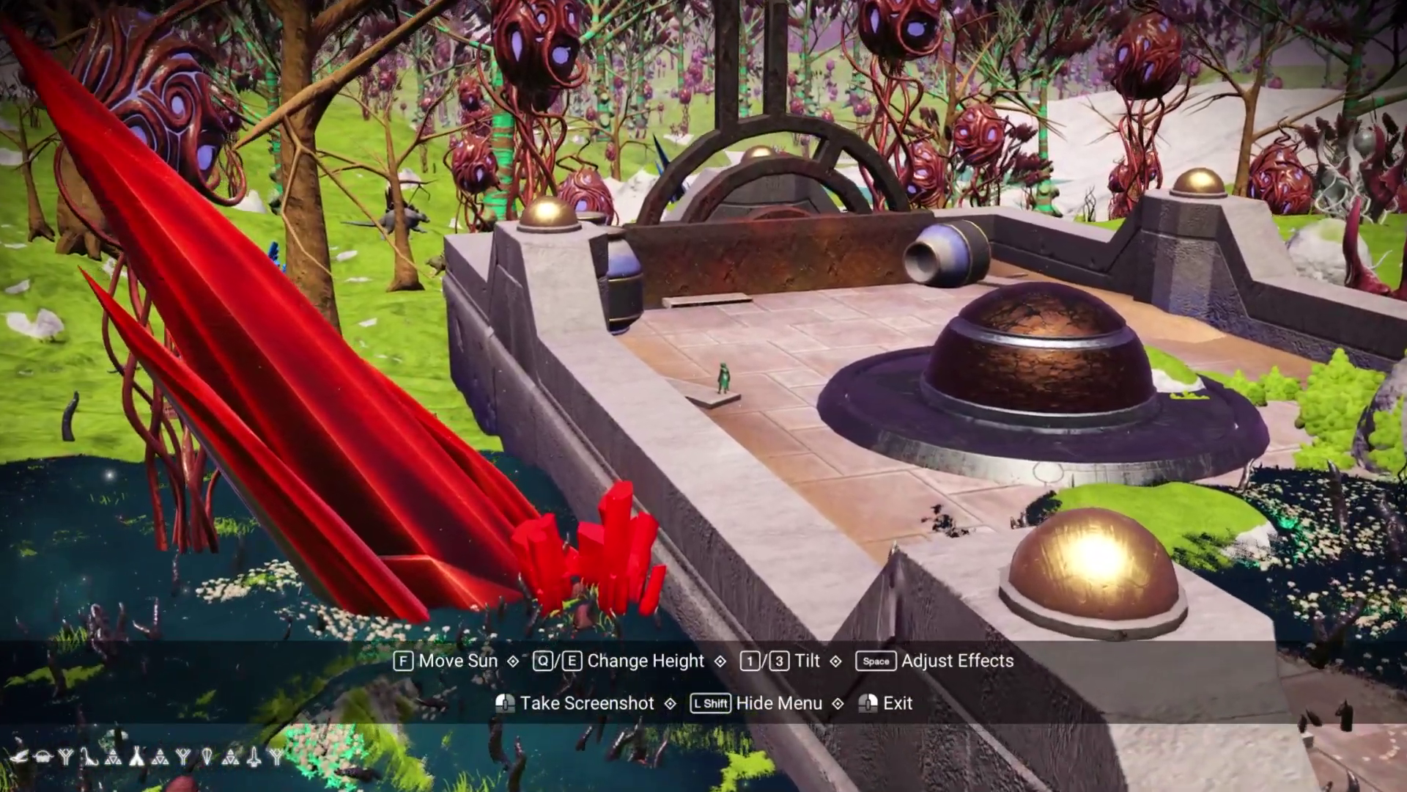
# Step: Move the photo camera toward the stone base and red crystal, then hide the hint menu
pyautogui.press('w')
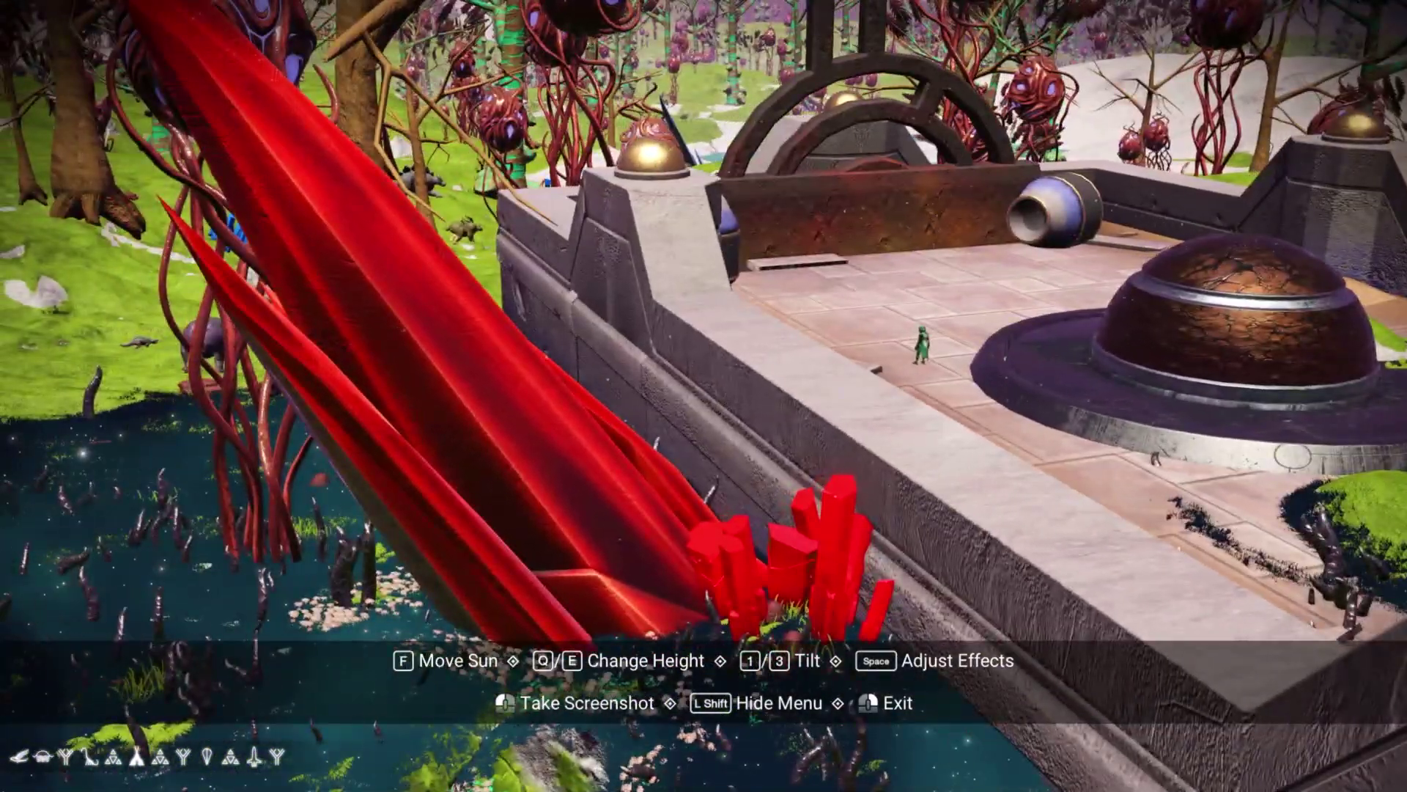
pyautogui.moveTo(704, 396)
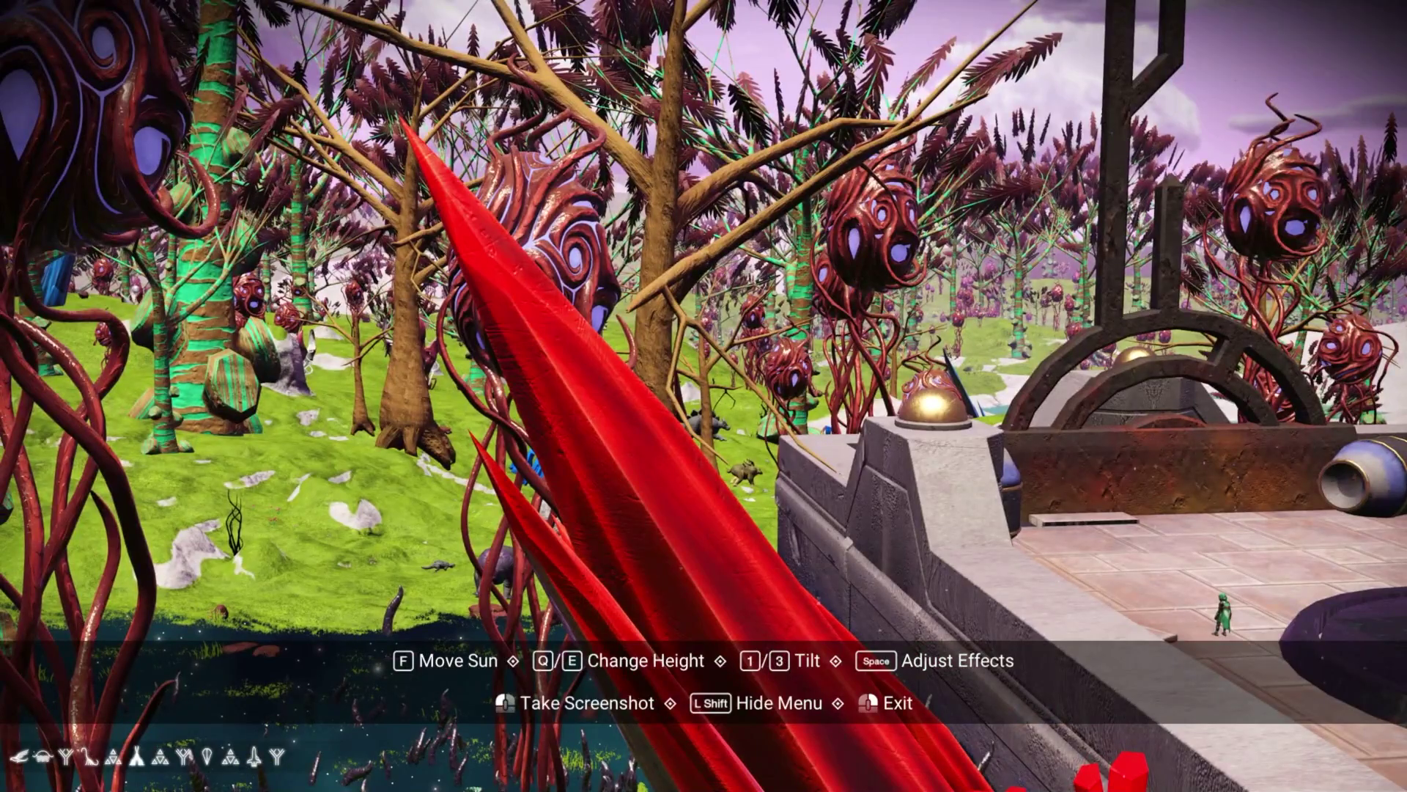
pyautogui.press('w')
pyautogui.press('shift')
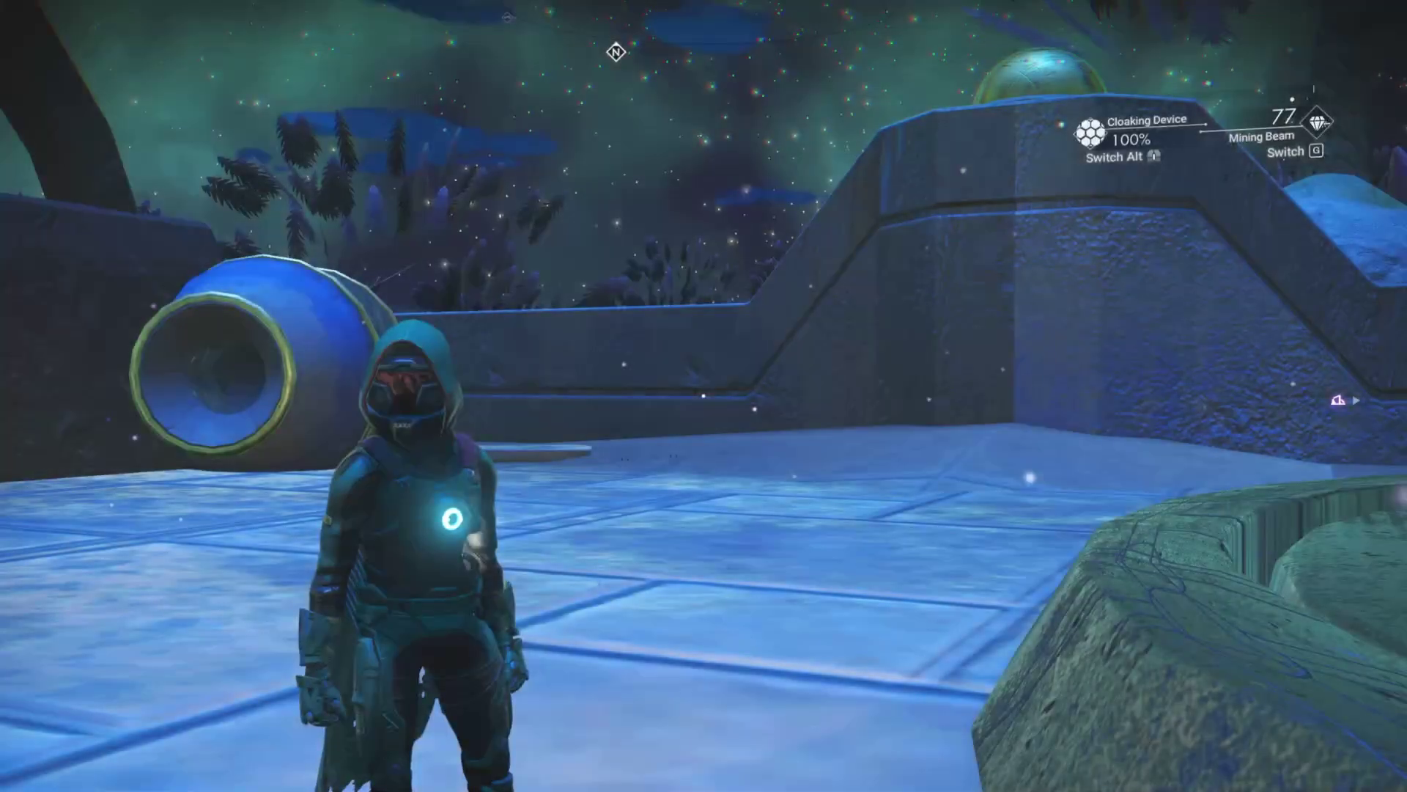
# Step: Walk the hooded character right, left, right, left, then toward the camera across the base floor
pyautogui.press('d')
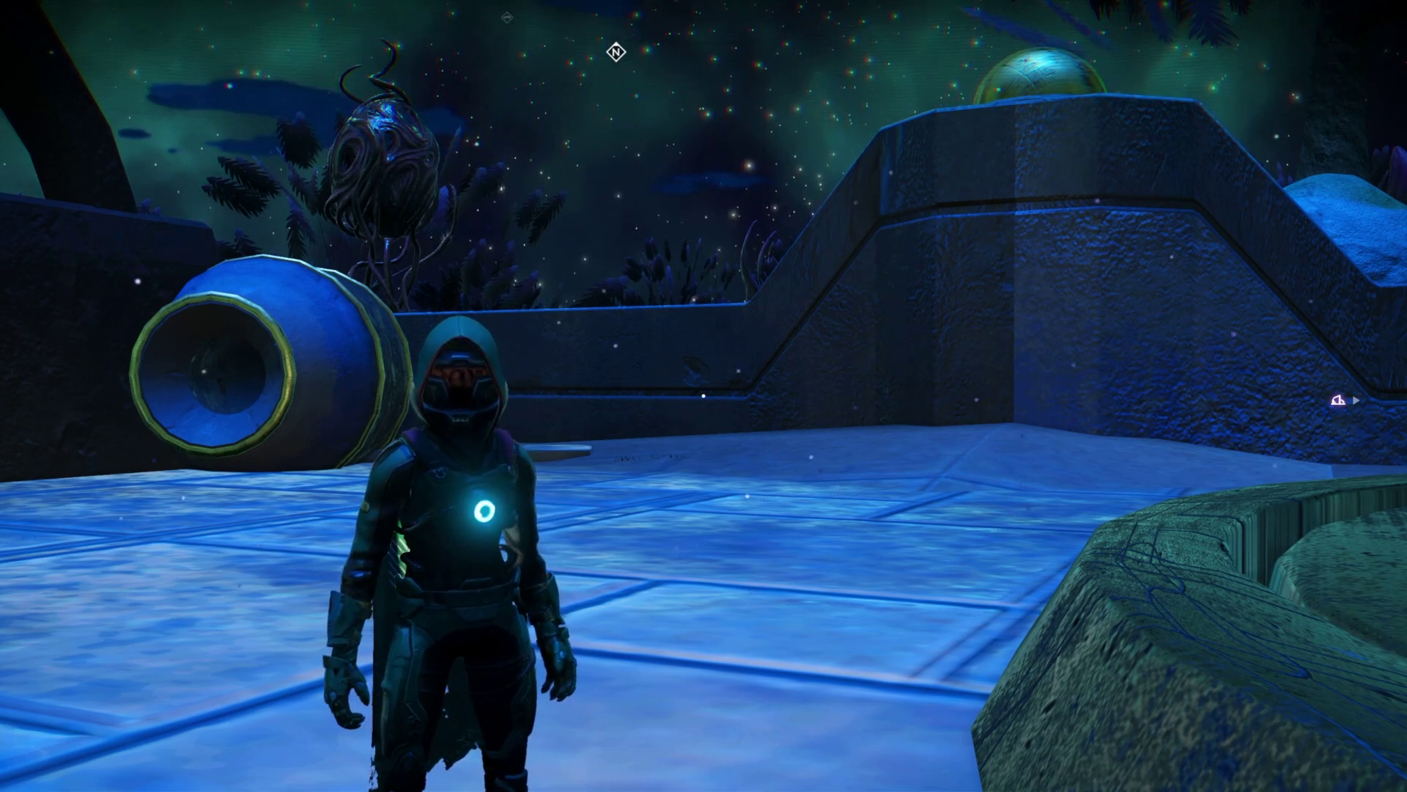
pyautogui.press('a')
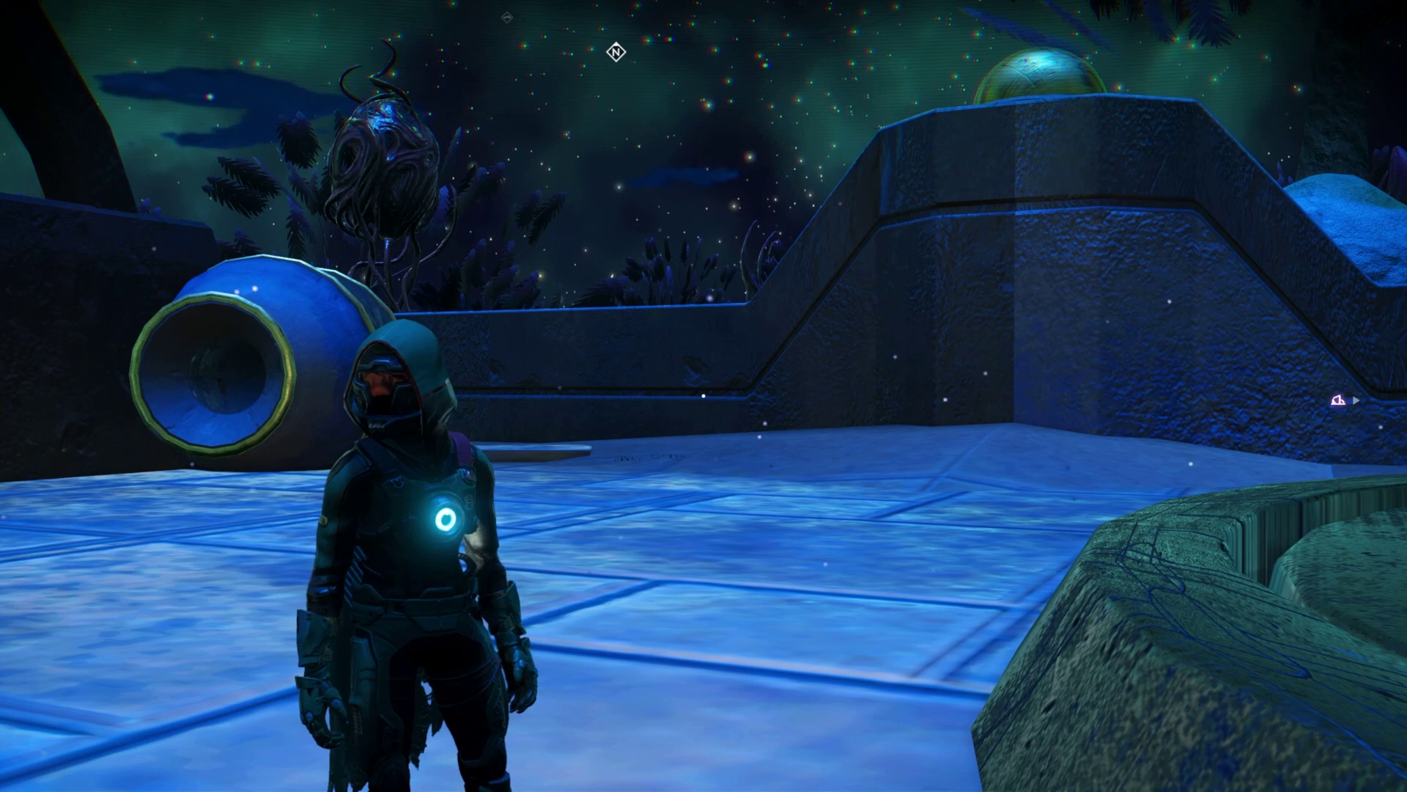
pyautogui.press('d')
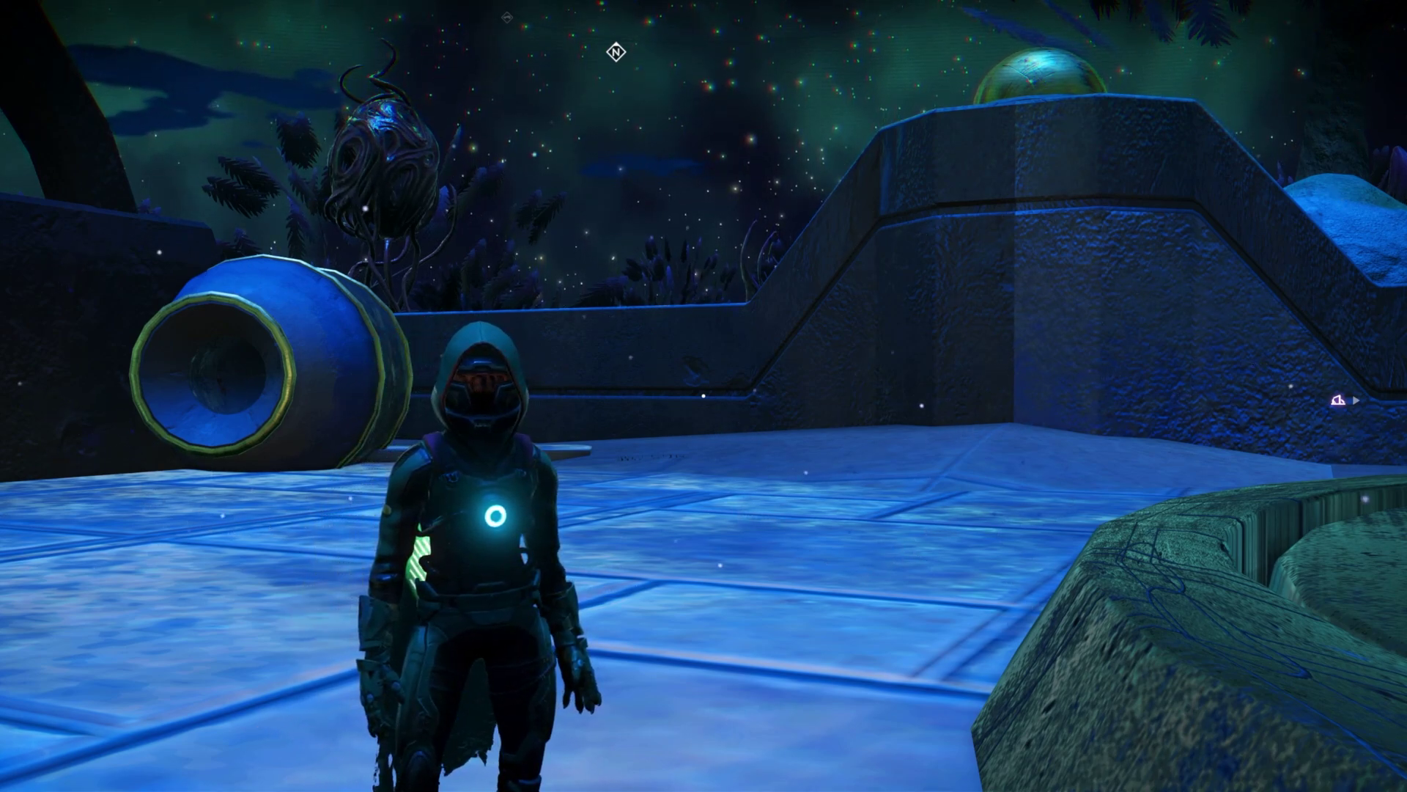
pyautogui.press('a')
pyautogui.press('a')
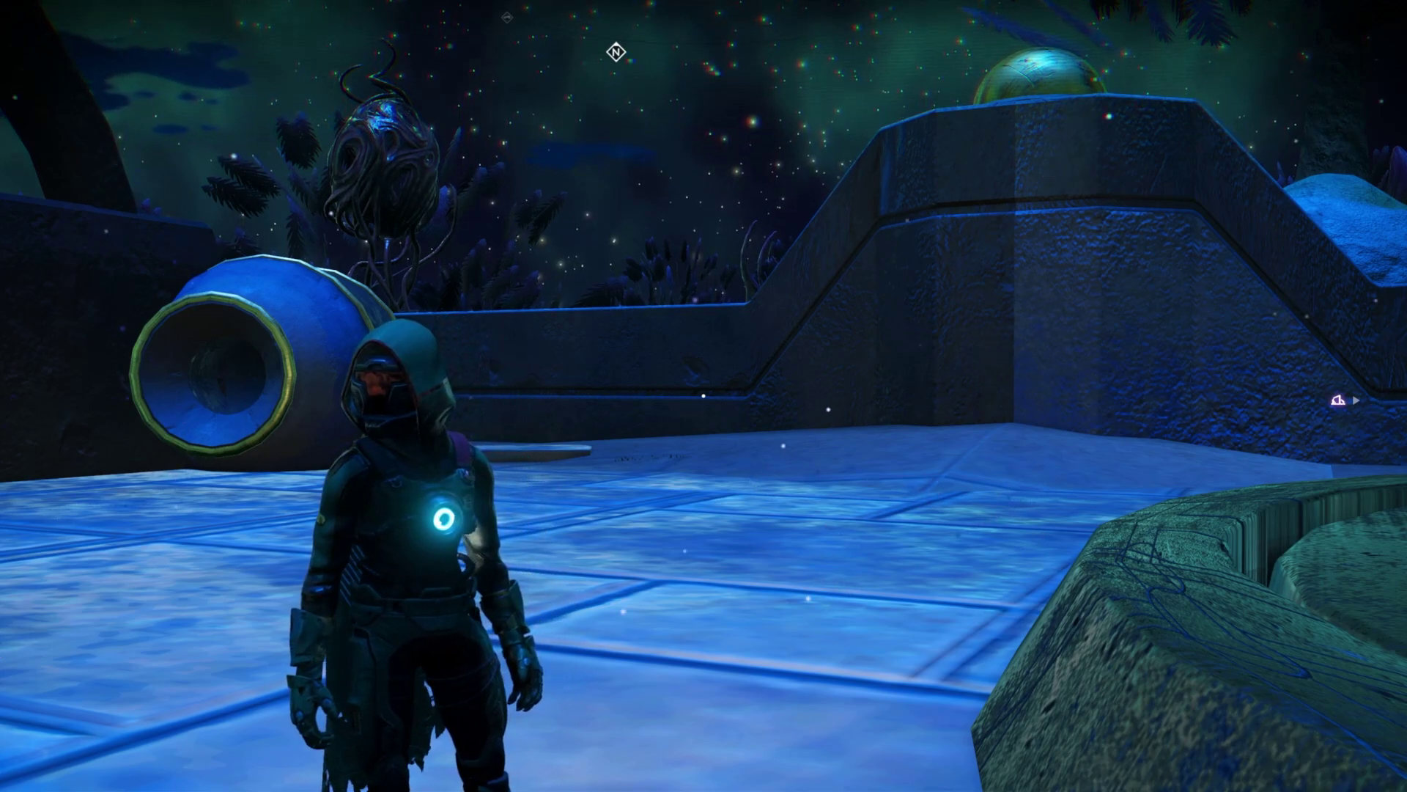
pyautogui.press('s')
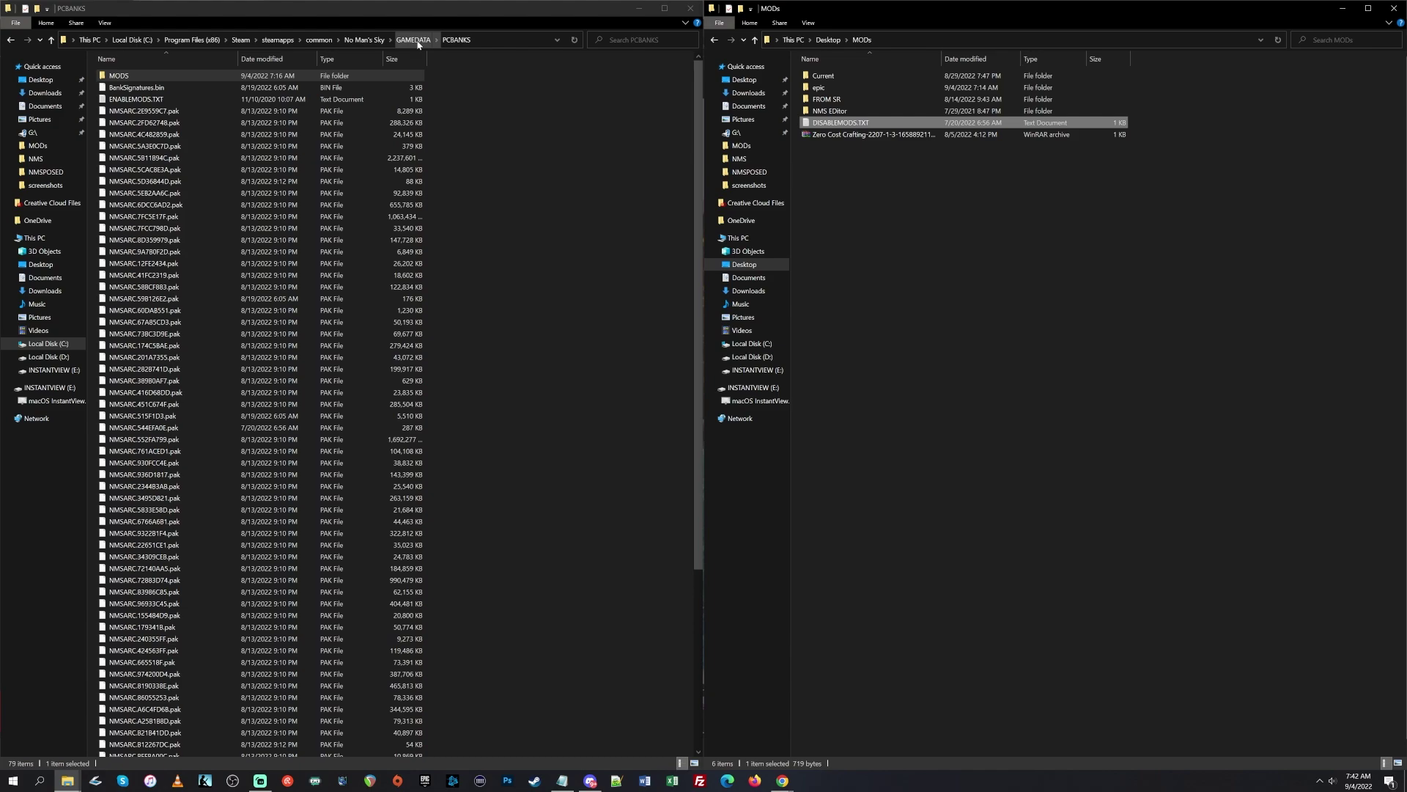
# Step: Drag DISABLEMODS.TXT into PCBANKS, then back into the desktop MODS folder
pyautogui.moveTo(842, 126); pyautogui.dragTo(242, 126)
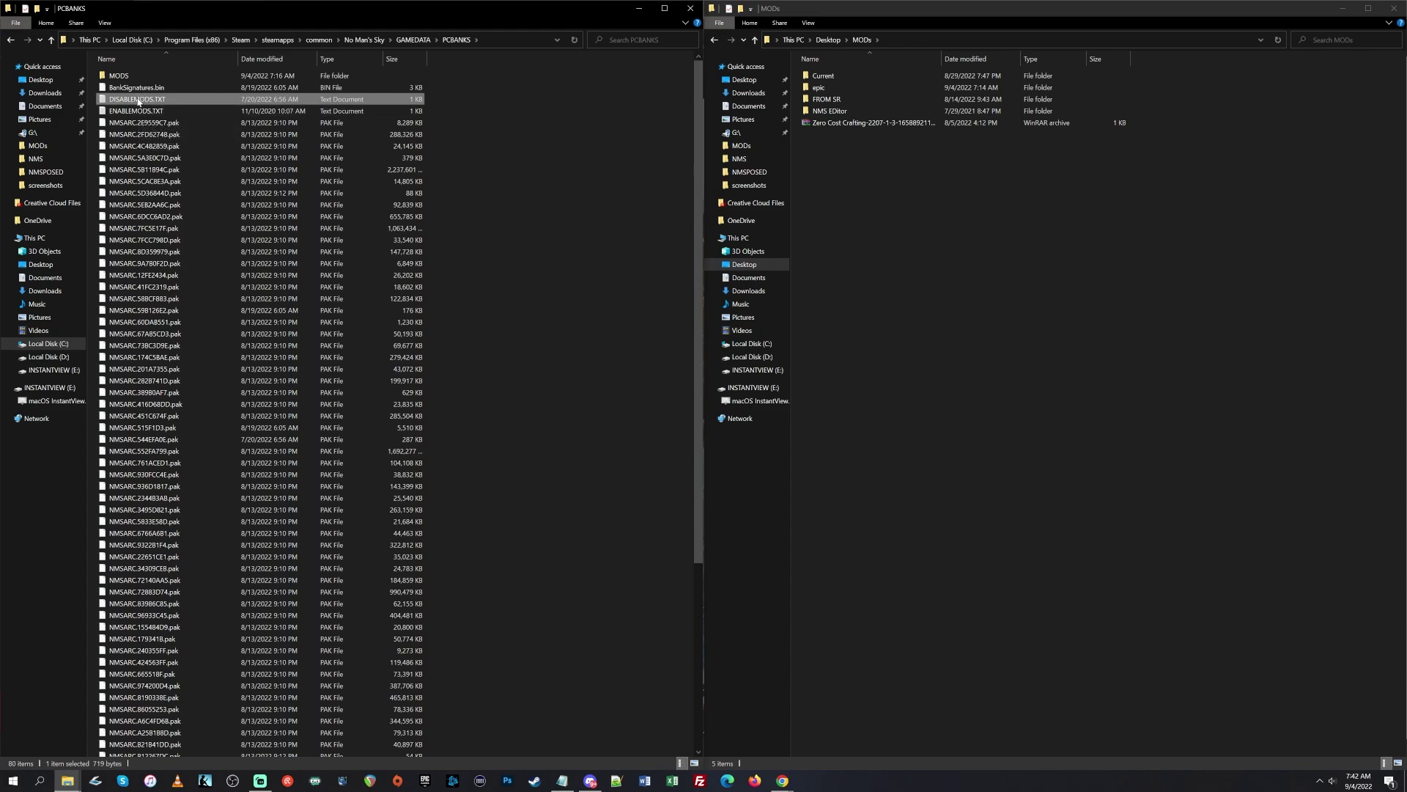
pyautogui.moveTo(141, 102); pyautogui.dragTo(990, 196)
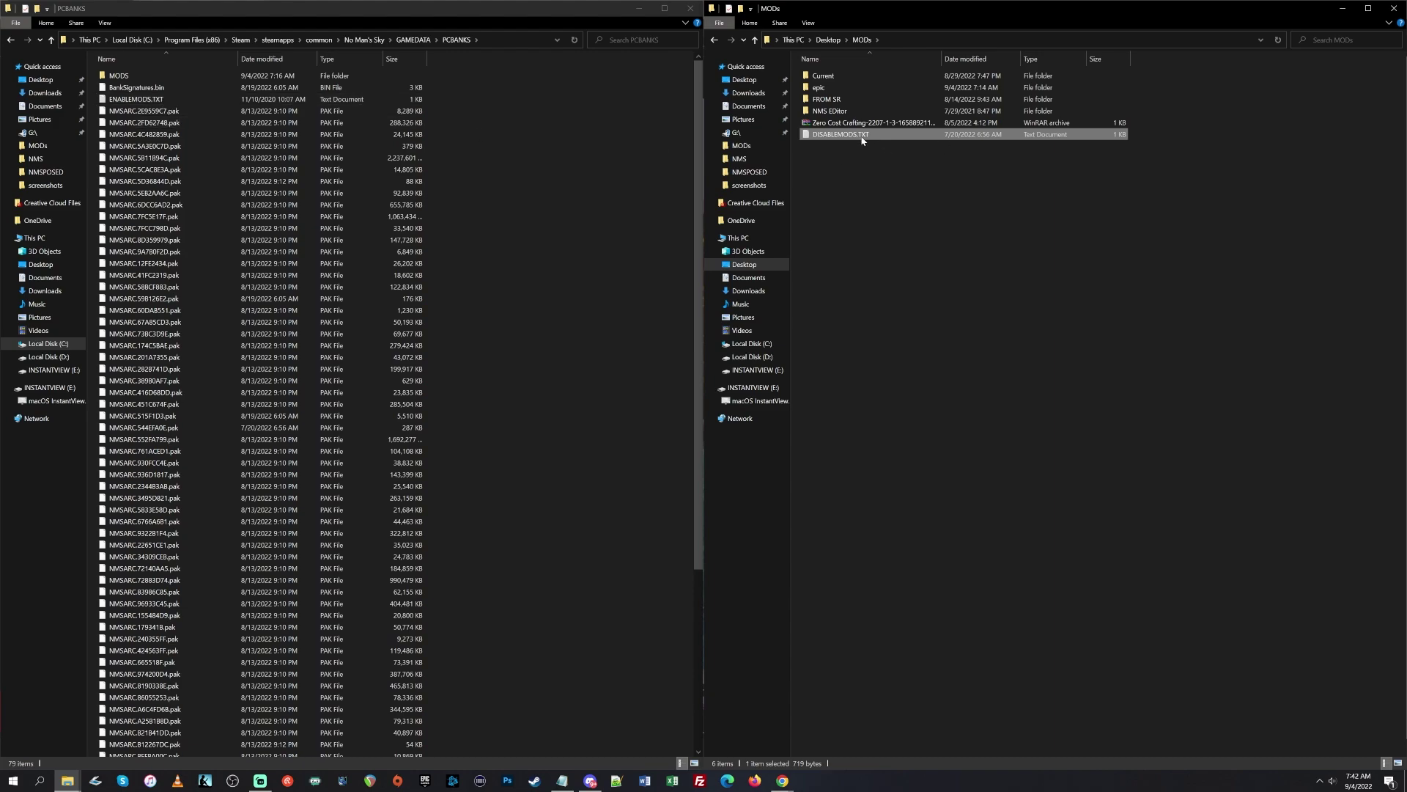
# Step: Open DISABLEMODS.TXT in Notepad to read its notes, then close it
pyautogui.press('Return')
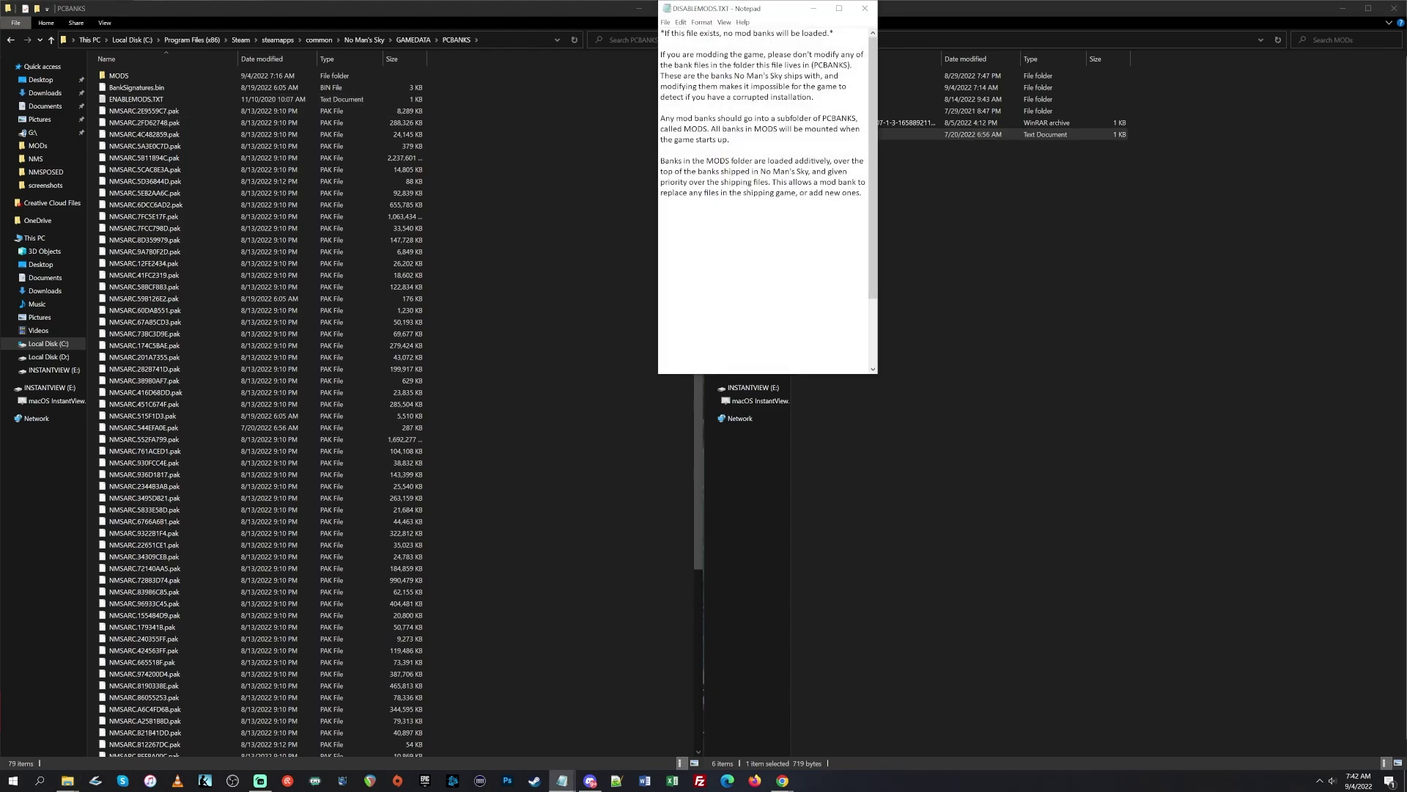
pyautogui.click(869, 7)
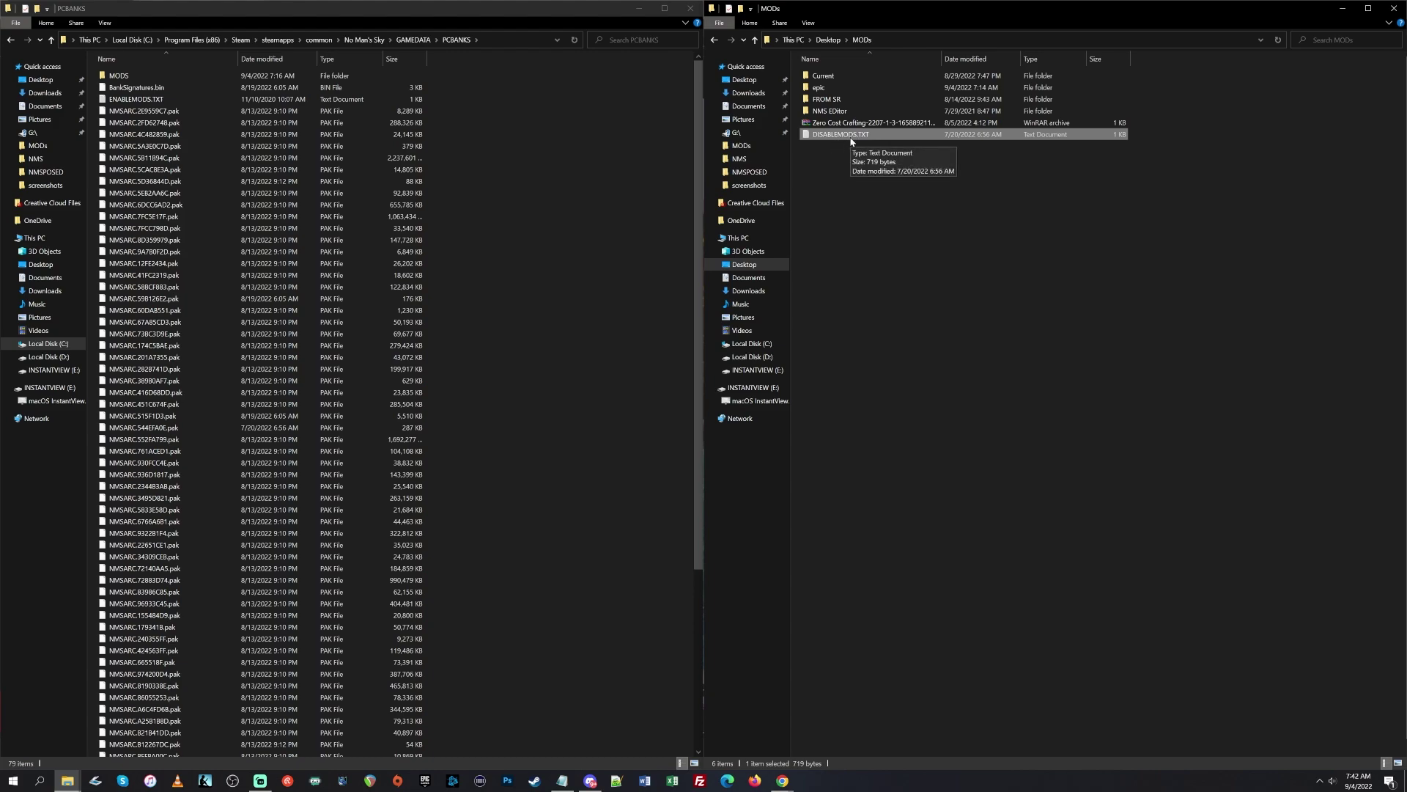
# Step: Select ENABLEMODS.TXT, then open PCBANKS\MODS to list its 23 .pak mod files
pyautogui.click(137, 100)
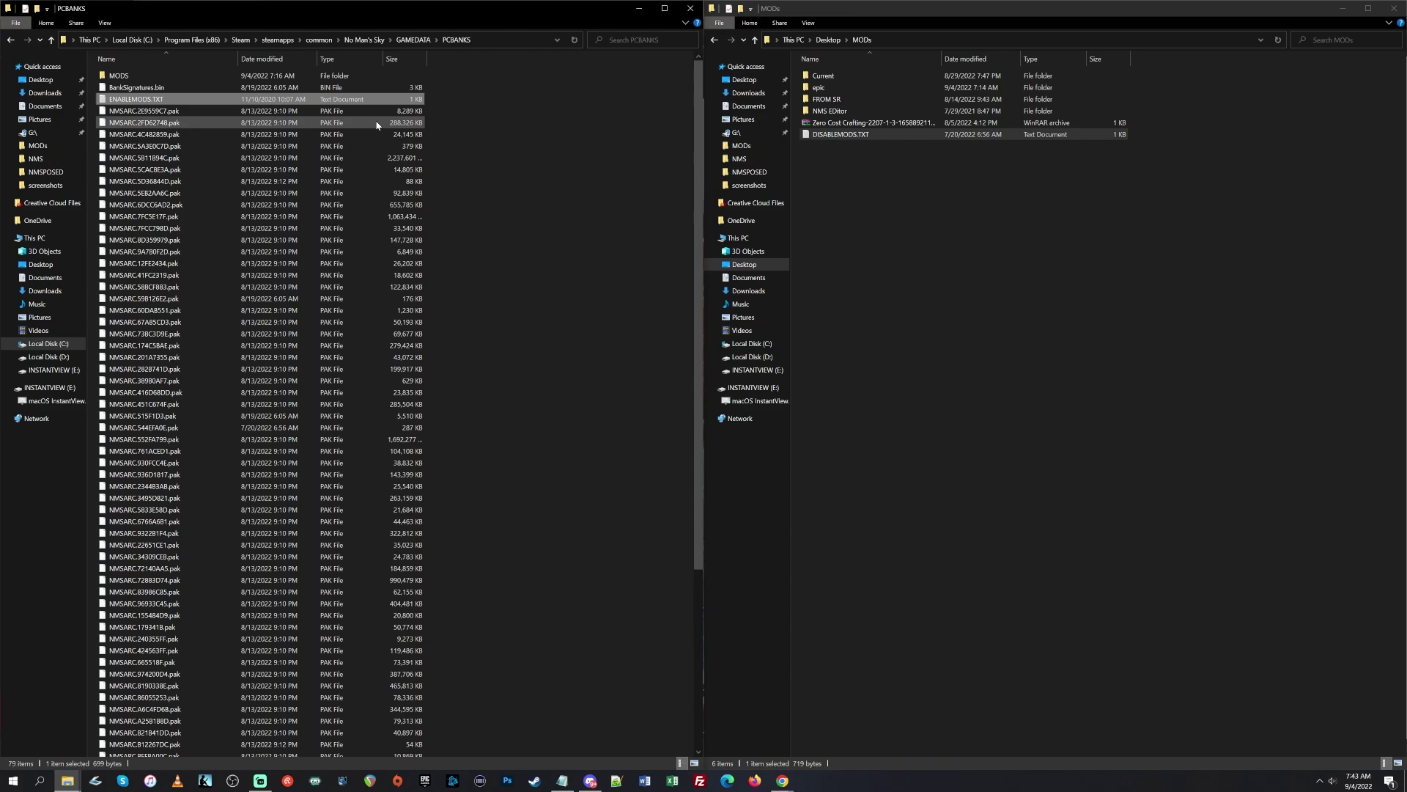
pyautogui.doubleClick(130, 77)
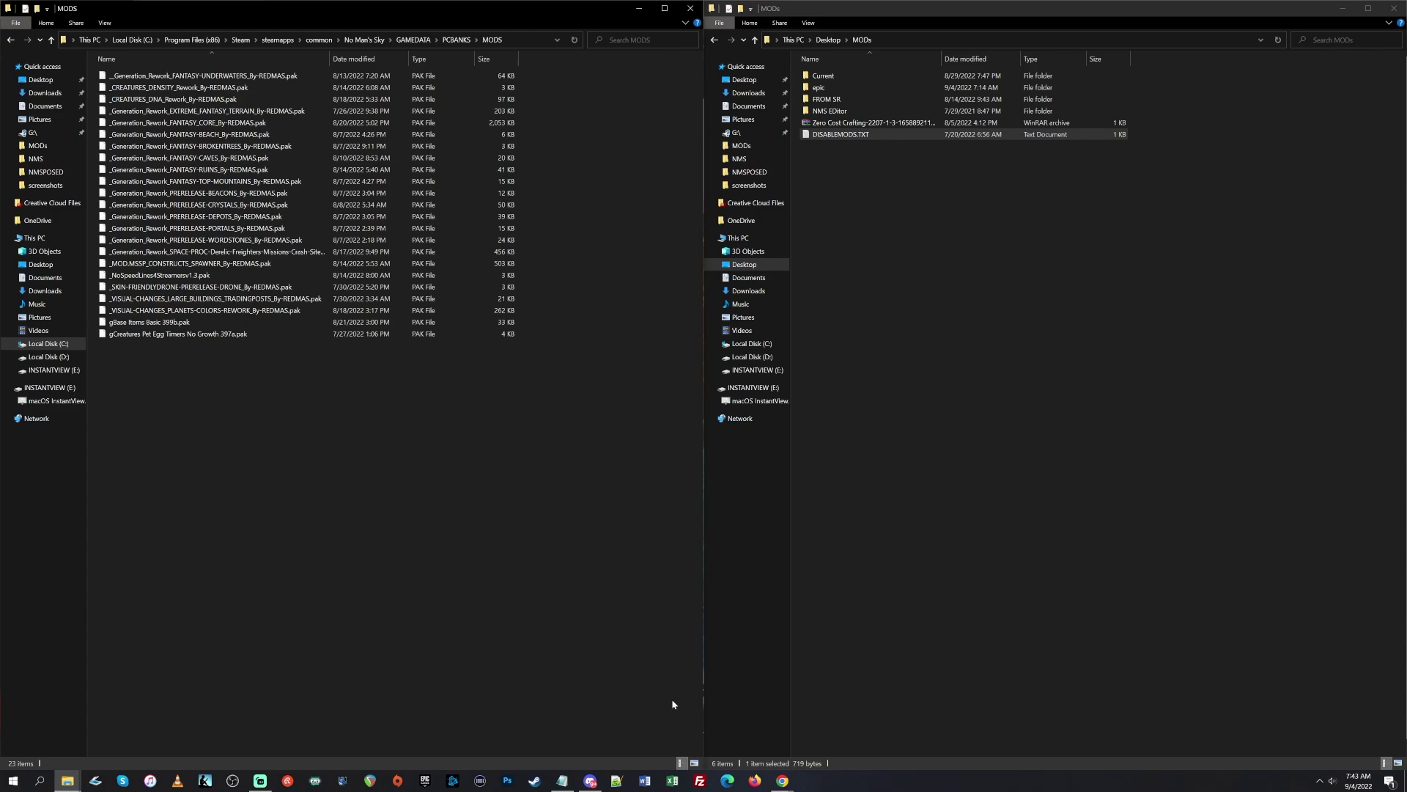
# Step: Bring the Nexus Mods gallery forward and step its thumbnails from image 3 to image 14
pyautogui.moveTo(785, 783)
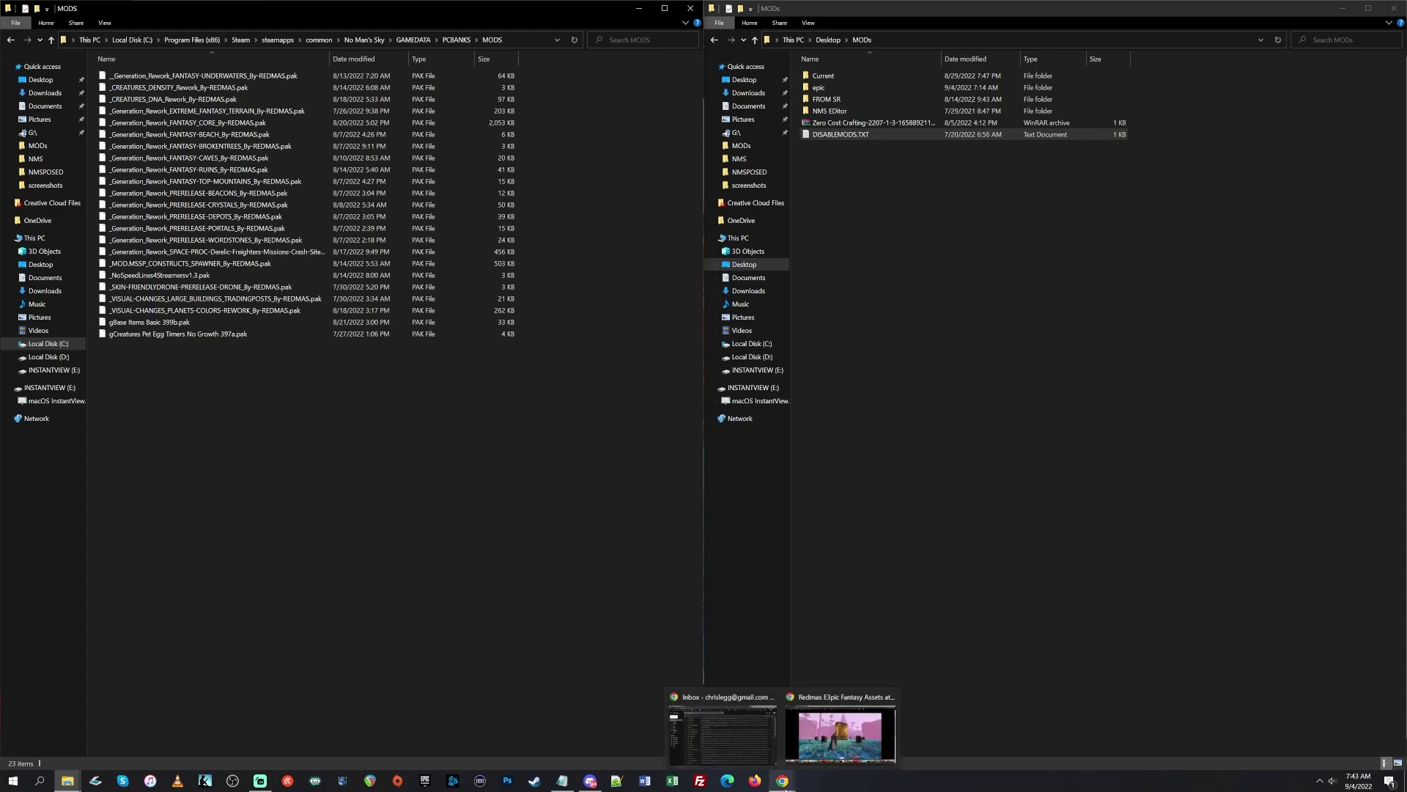
pyautogui.click(843, 727)
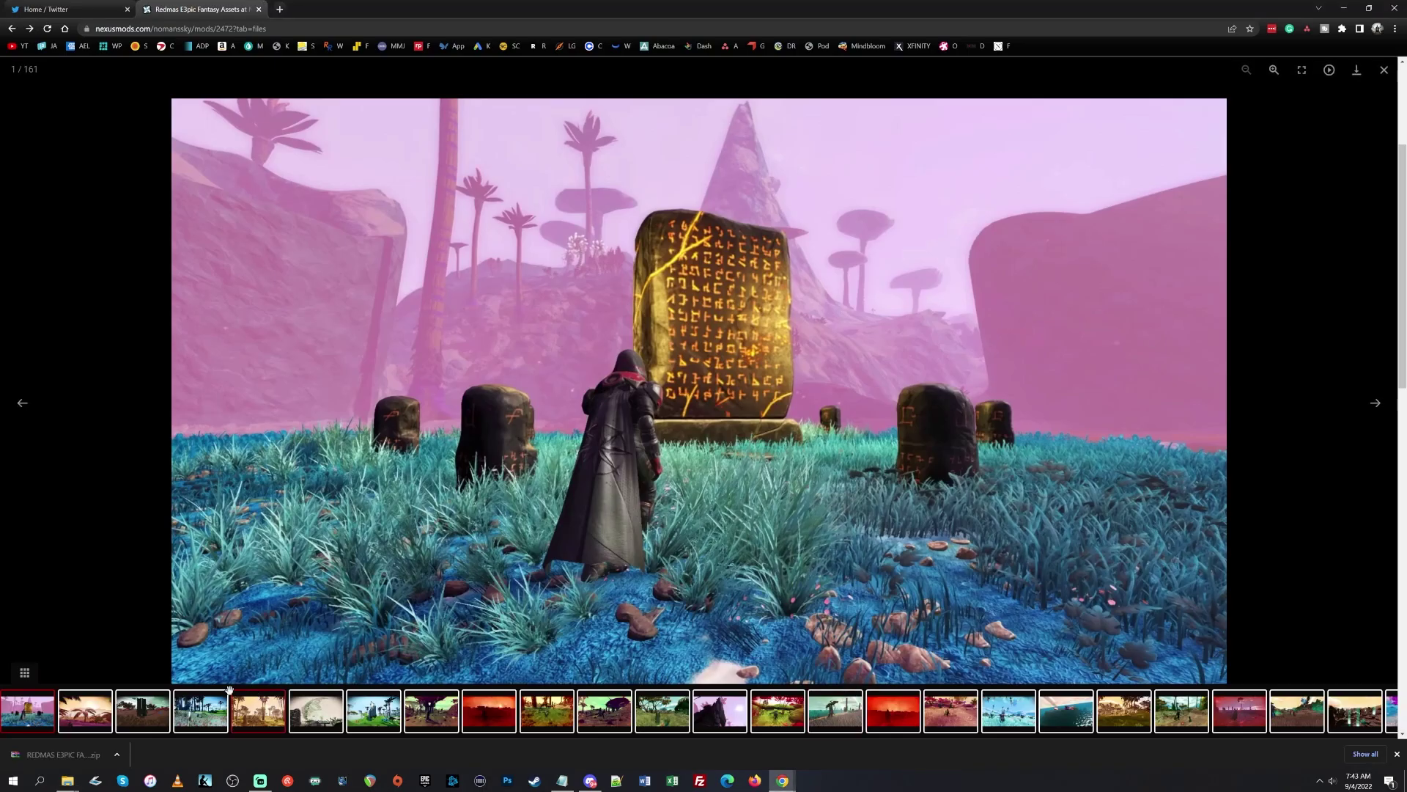
pyautogui.click(145, 713)
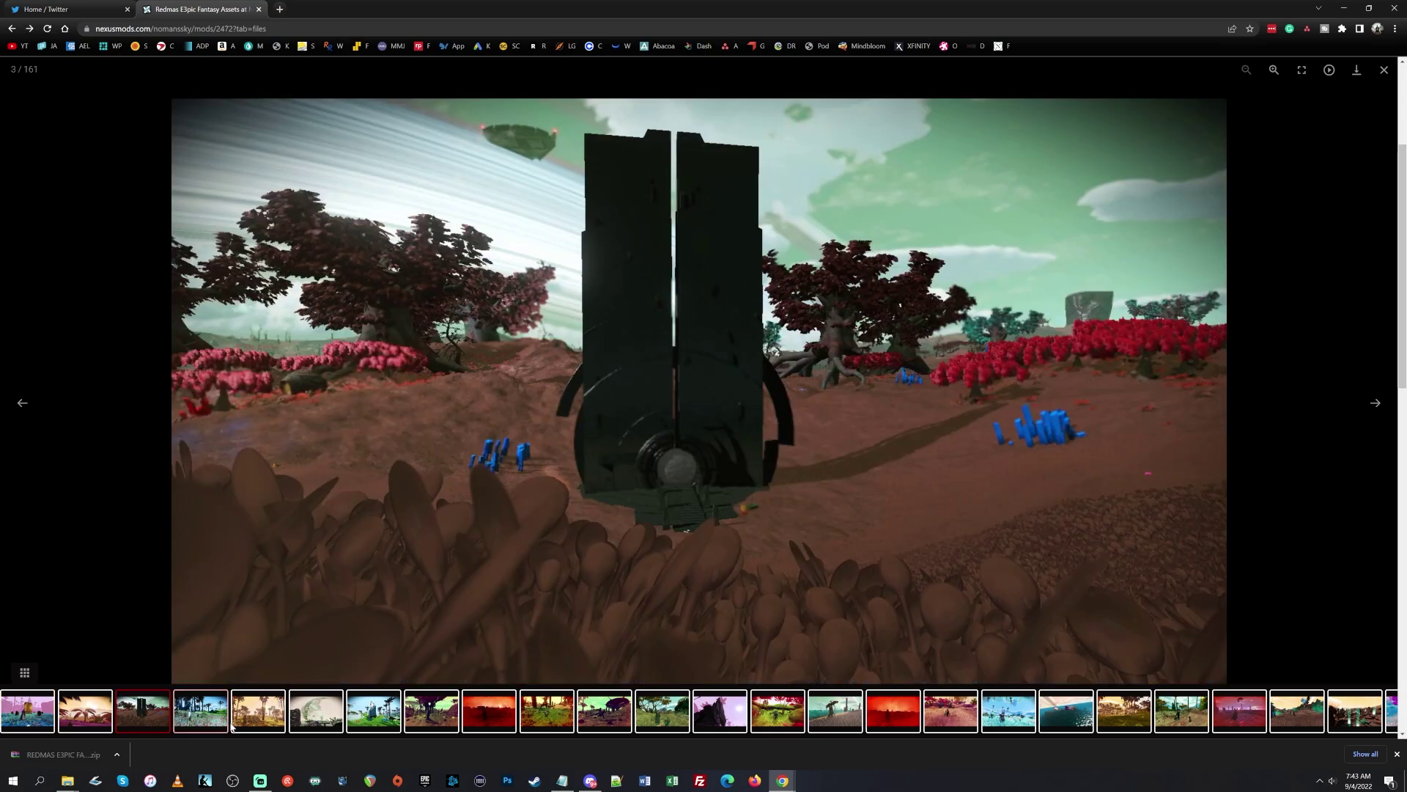
pyautogui.click(213, 714)
pyautogui.click(272, 717)
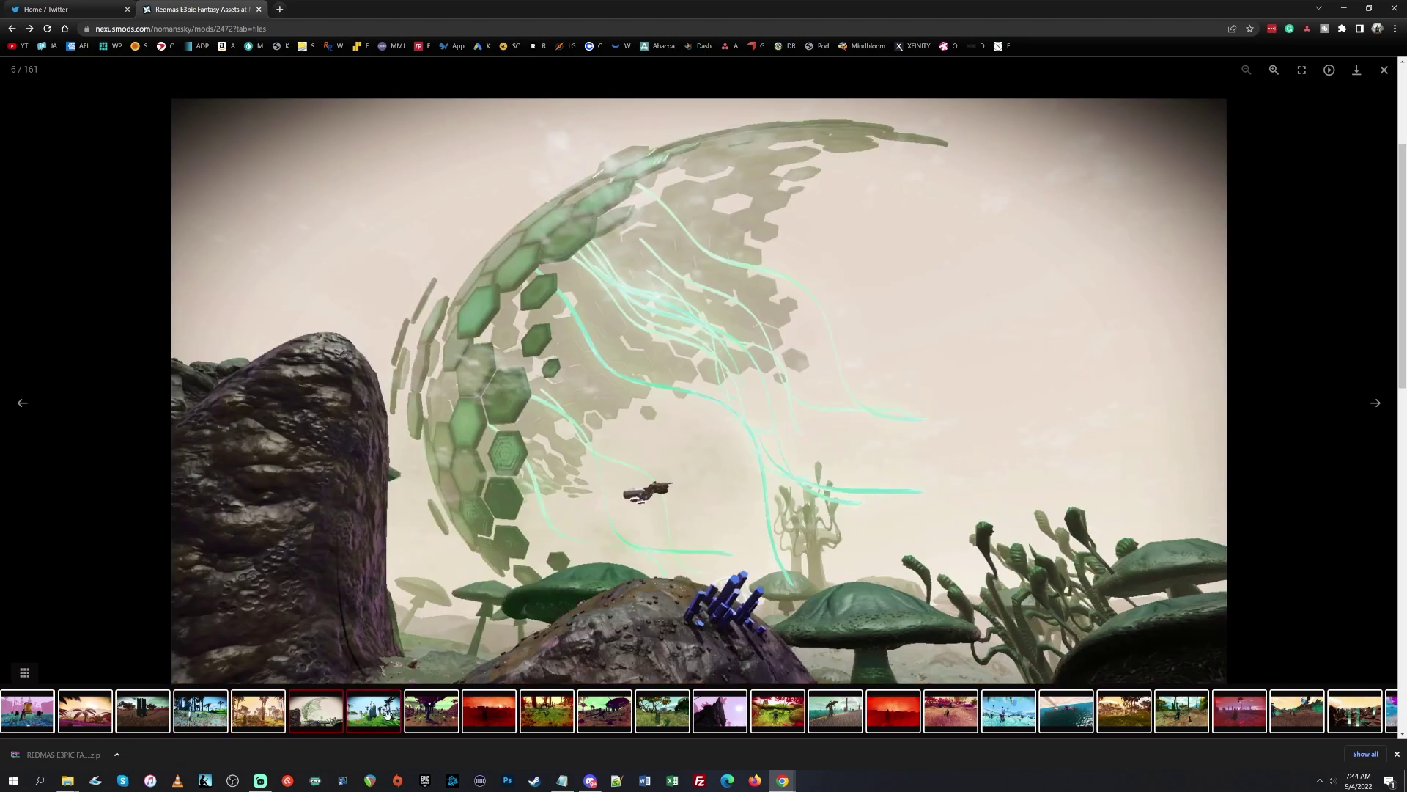
pyautogui.click(387, 715)
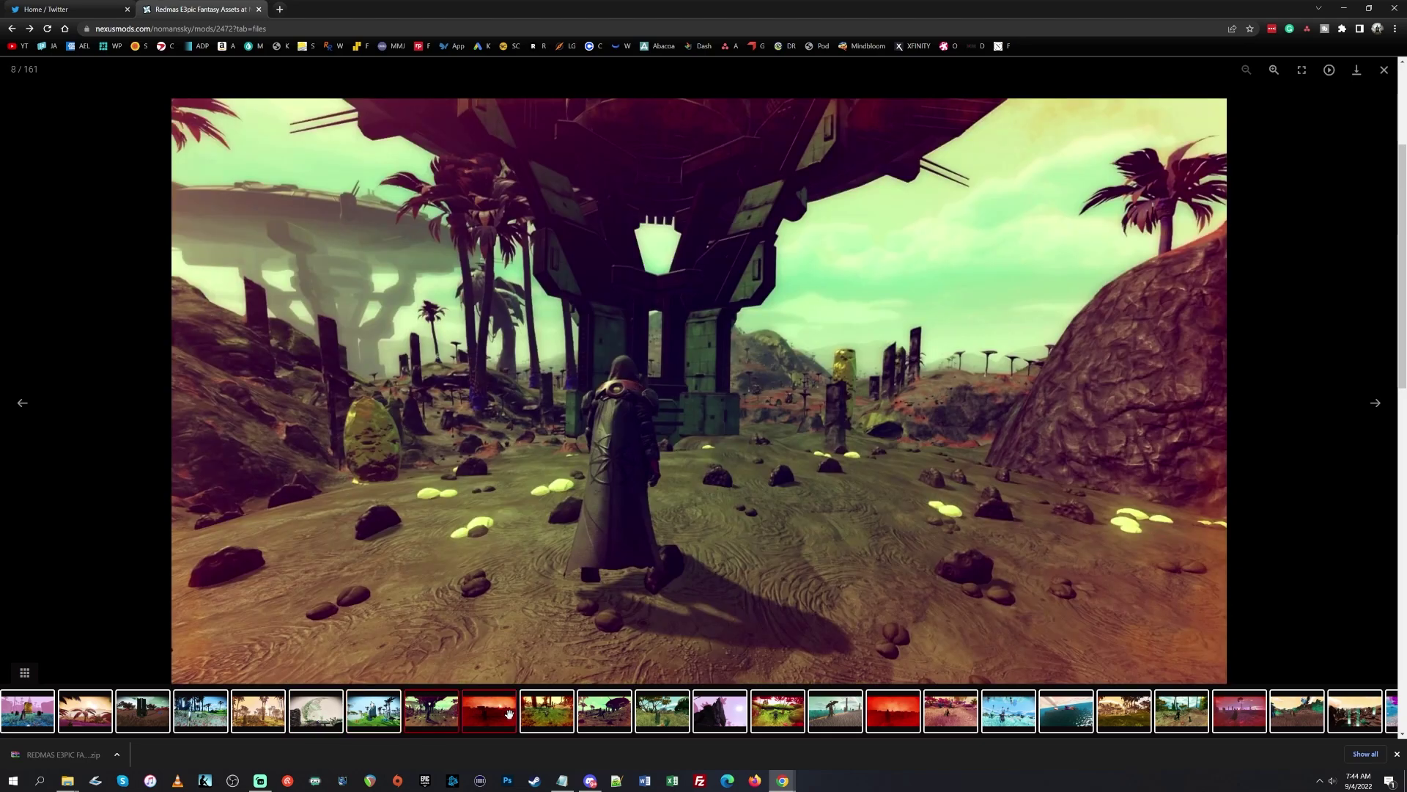
pyautogui.click(511, 713)
pyautogui.click(606, 719)
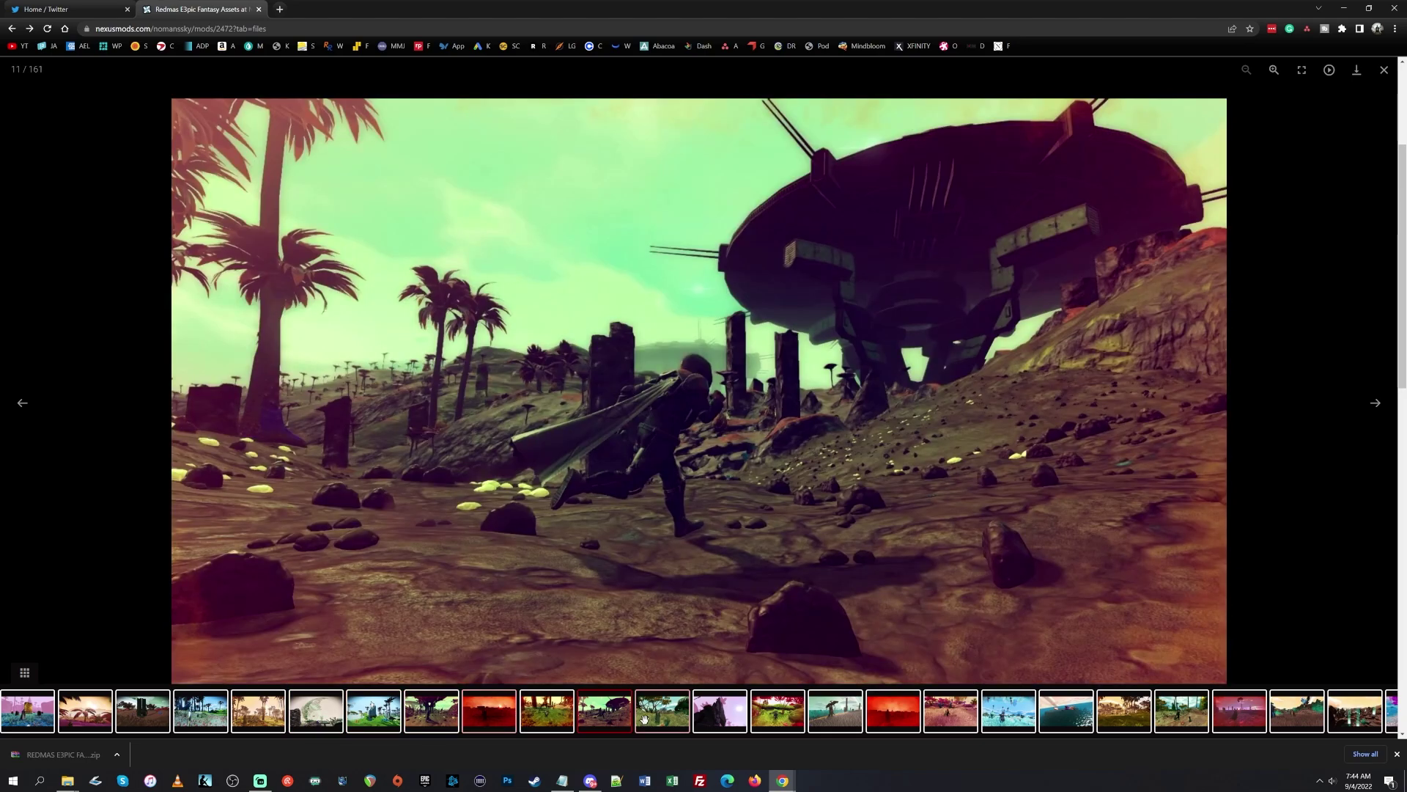
pyautogui.click(659, 719)
pyautogui.click(715, 714)
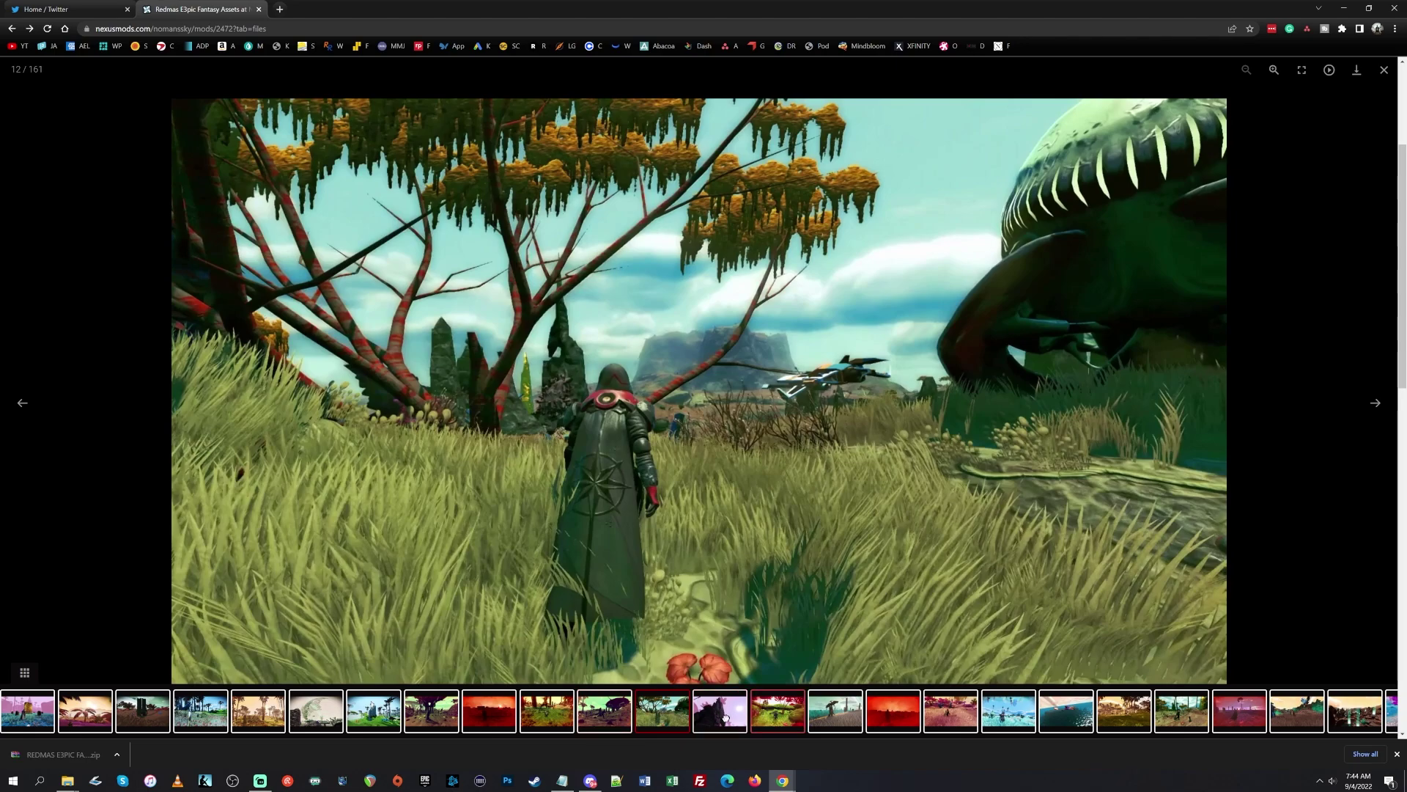
pyautogui.click(763, 720)
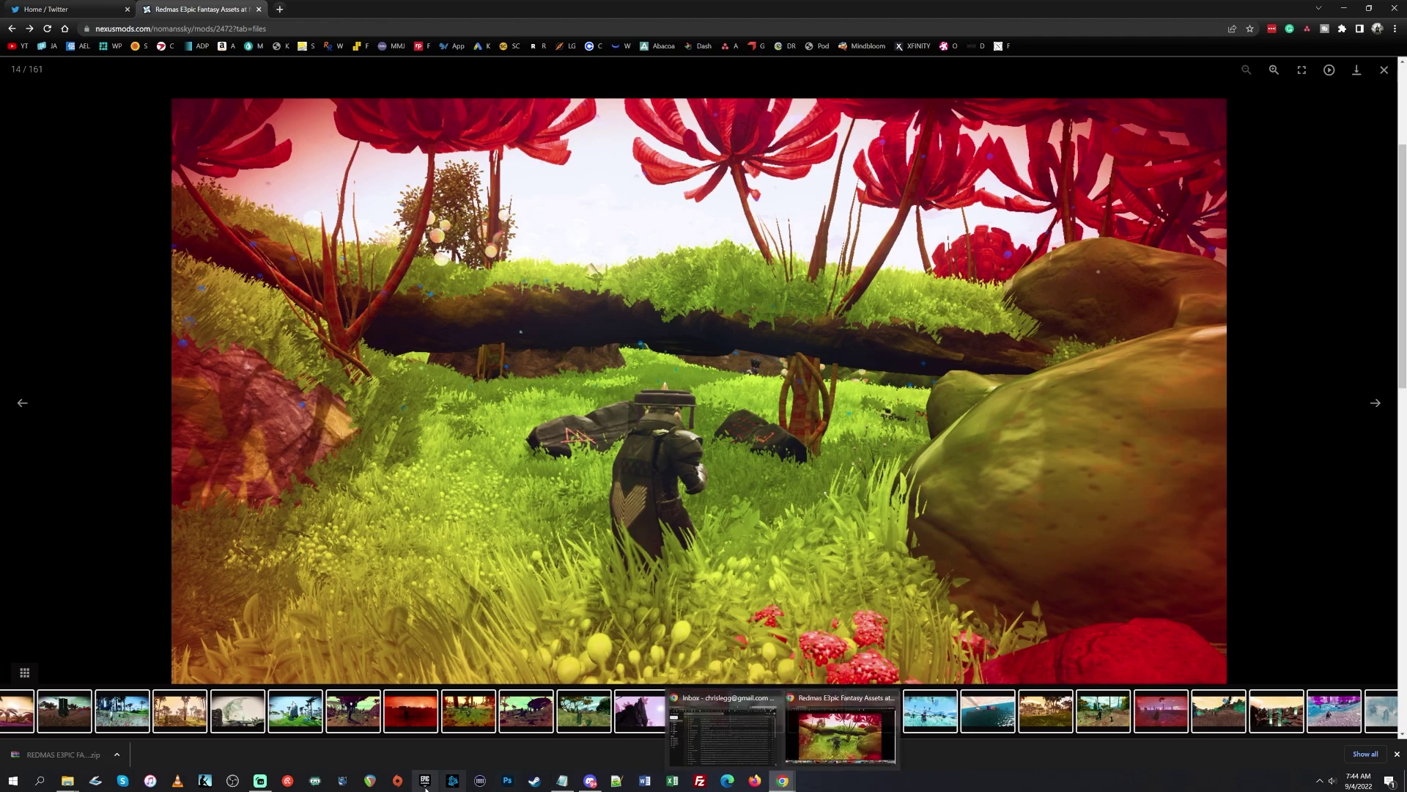
# Step: Minimize the browser and desktop MODS windows, then scroll the mod page and open its files list
pyautogui.click(1342, 10)
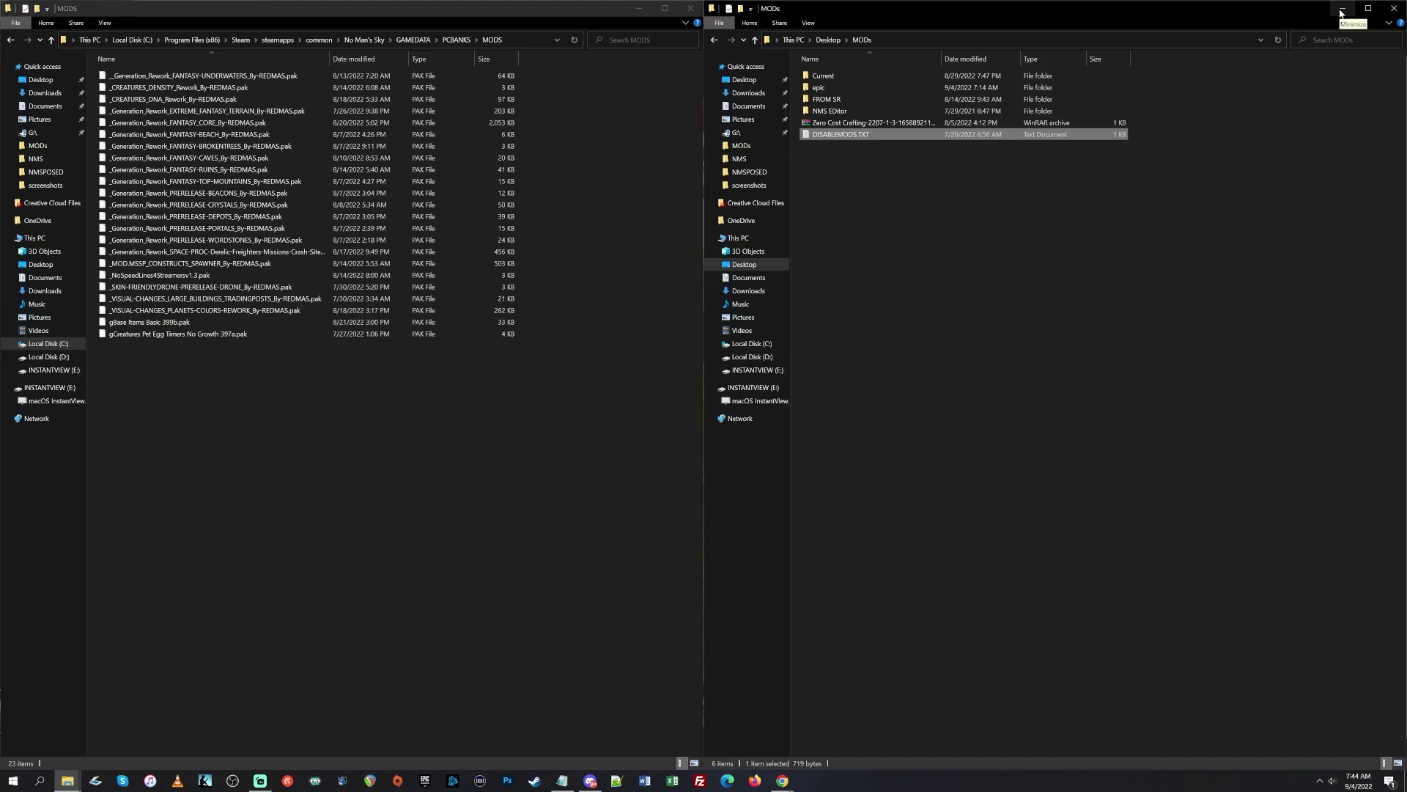
pyautogui.click(1347, 11)
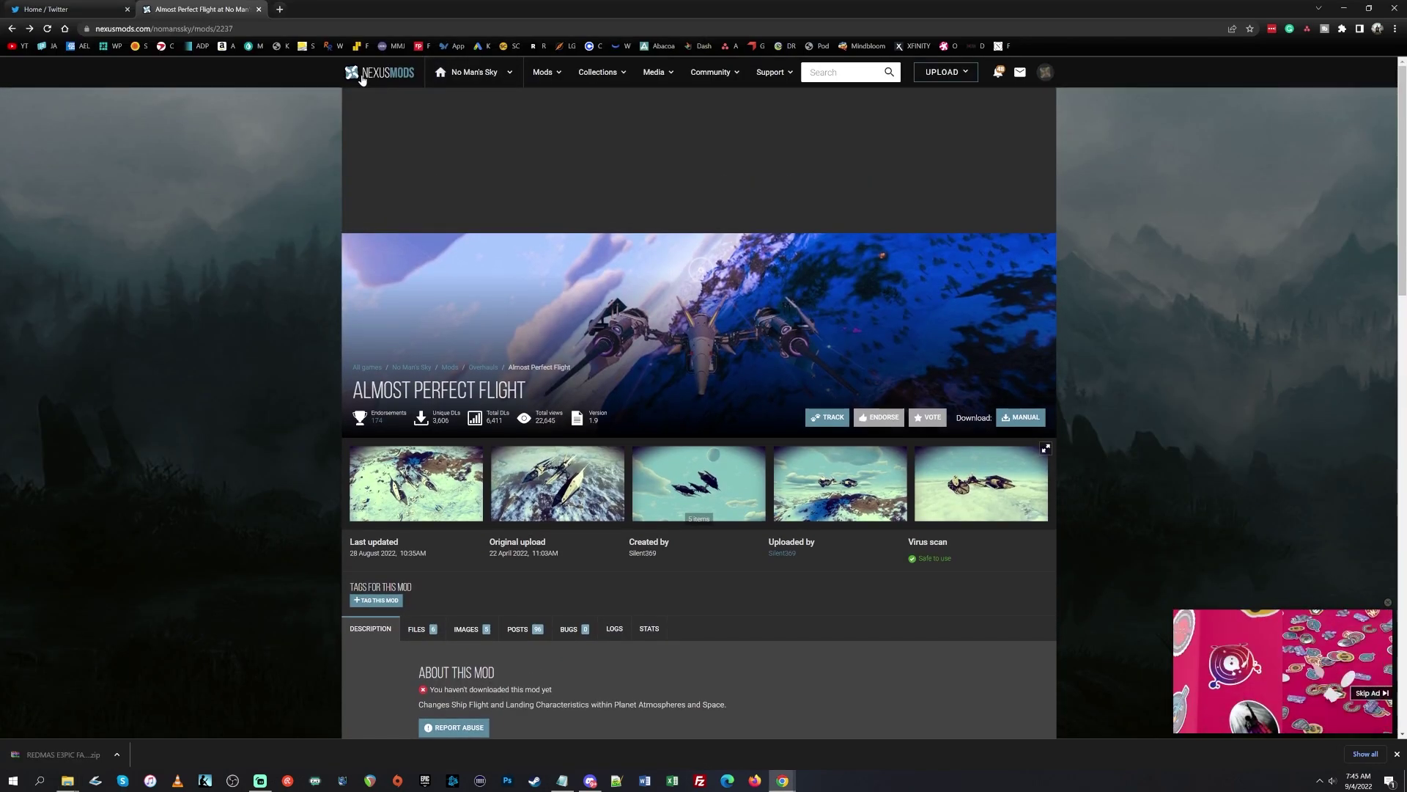
pyautogui.scroll(-2, 65, 232)
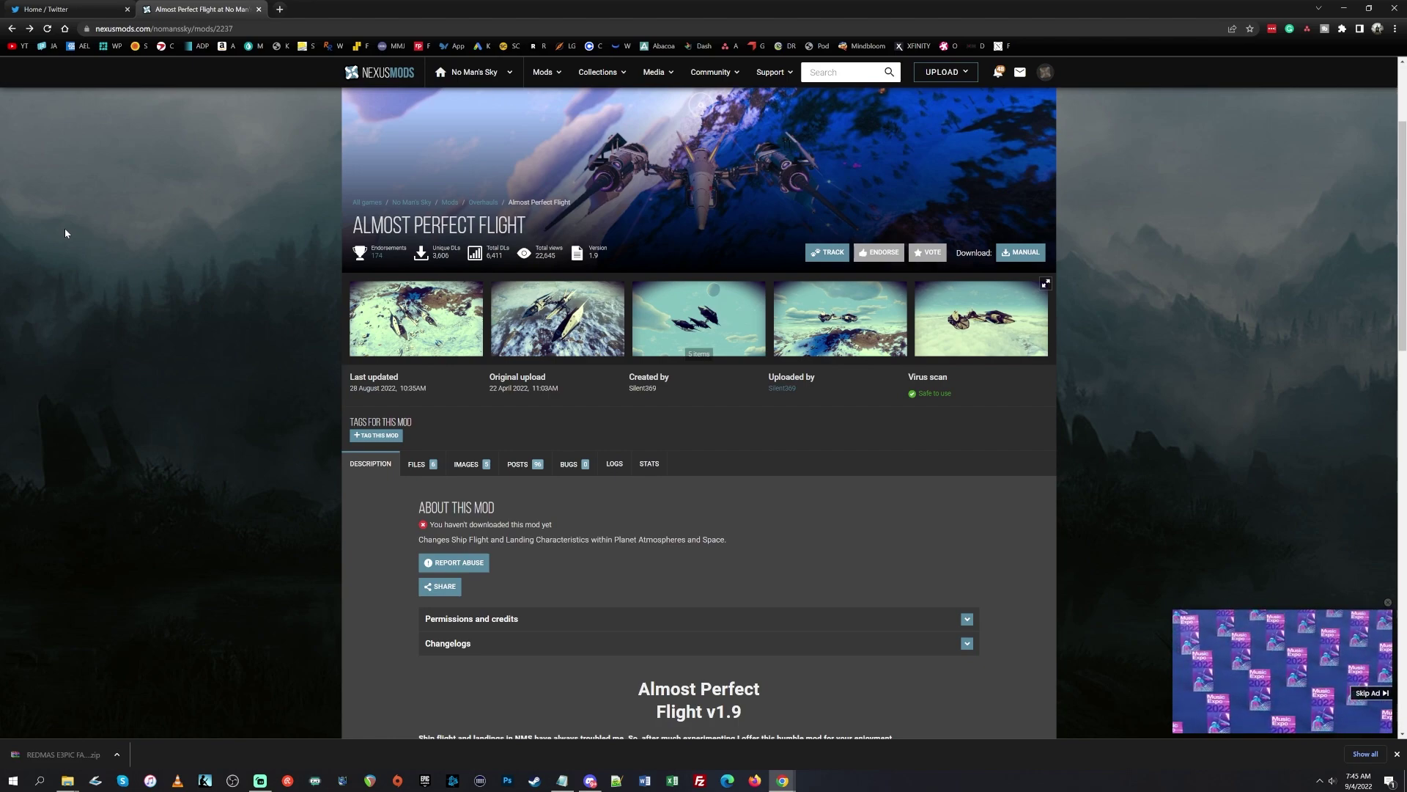
pyautogui.scroll(-1, 71, 266)
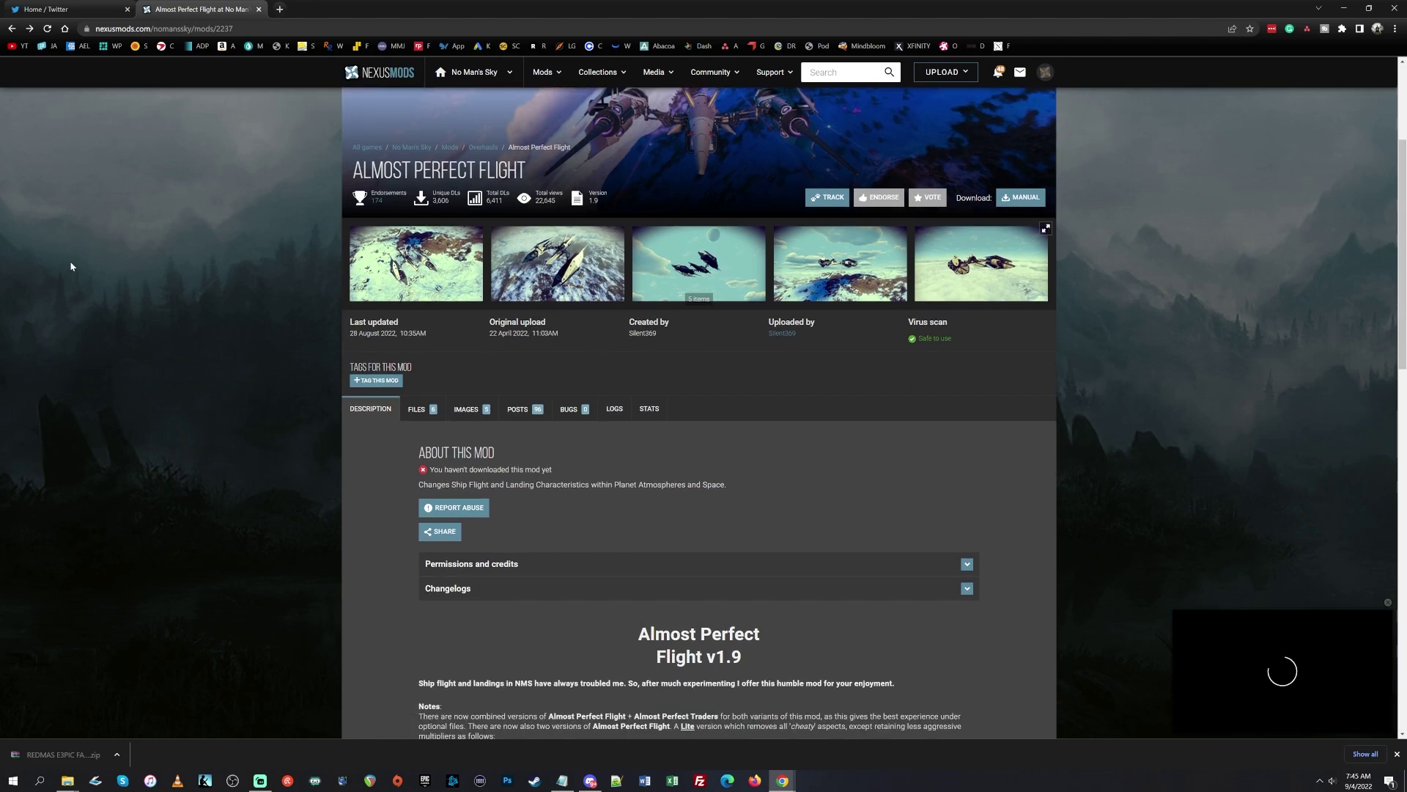
pyautogui.scroll(-2, 71, 266)
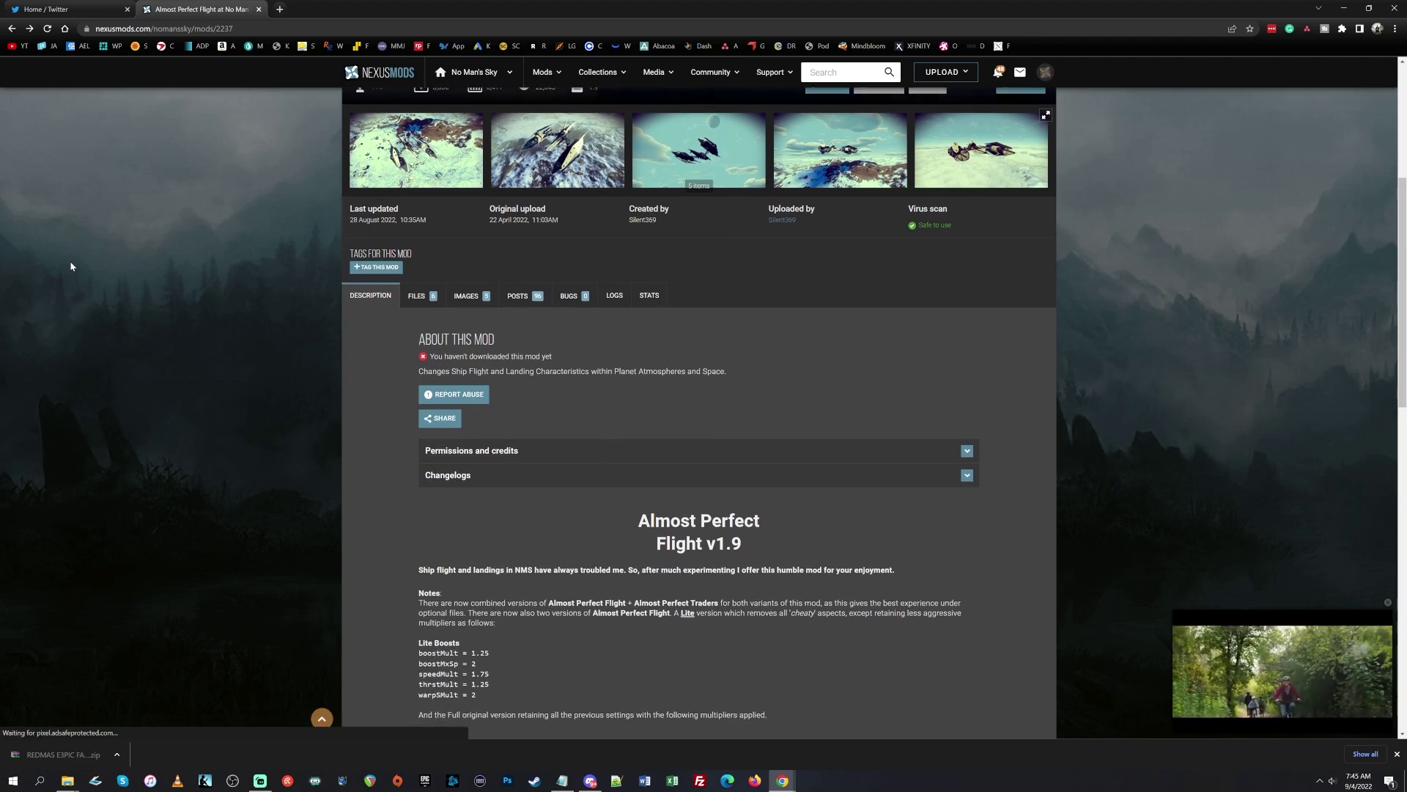
pyautogui.scroll(-1, 71, 266)
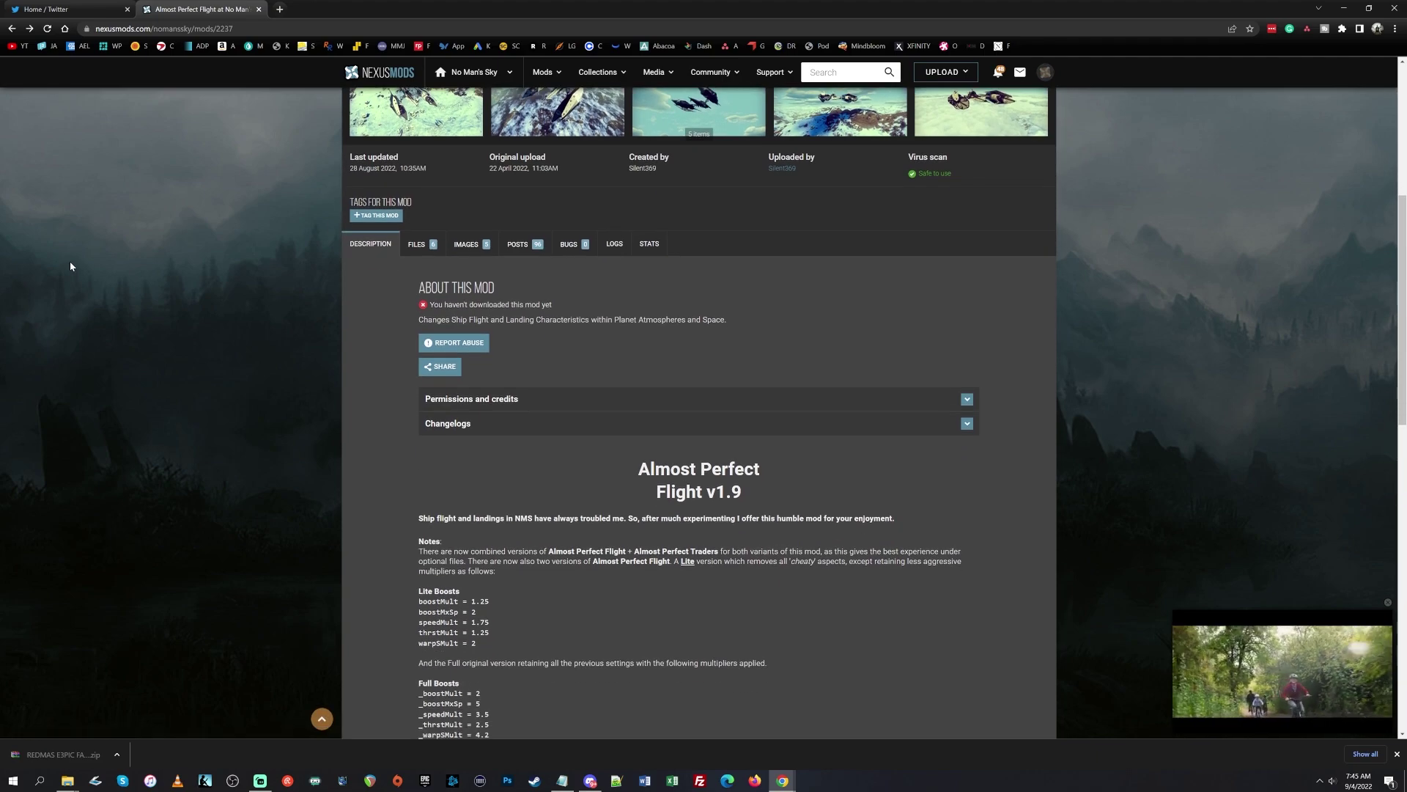
pyautogui.click(420, 245)
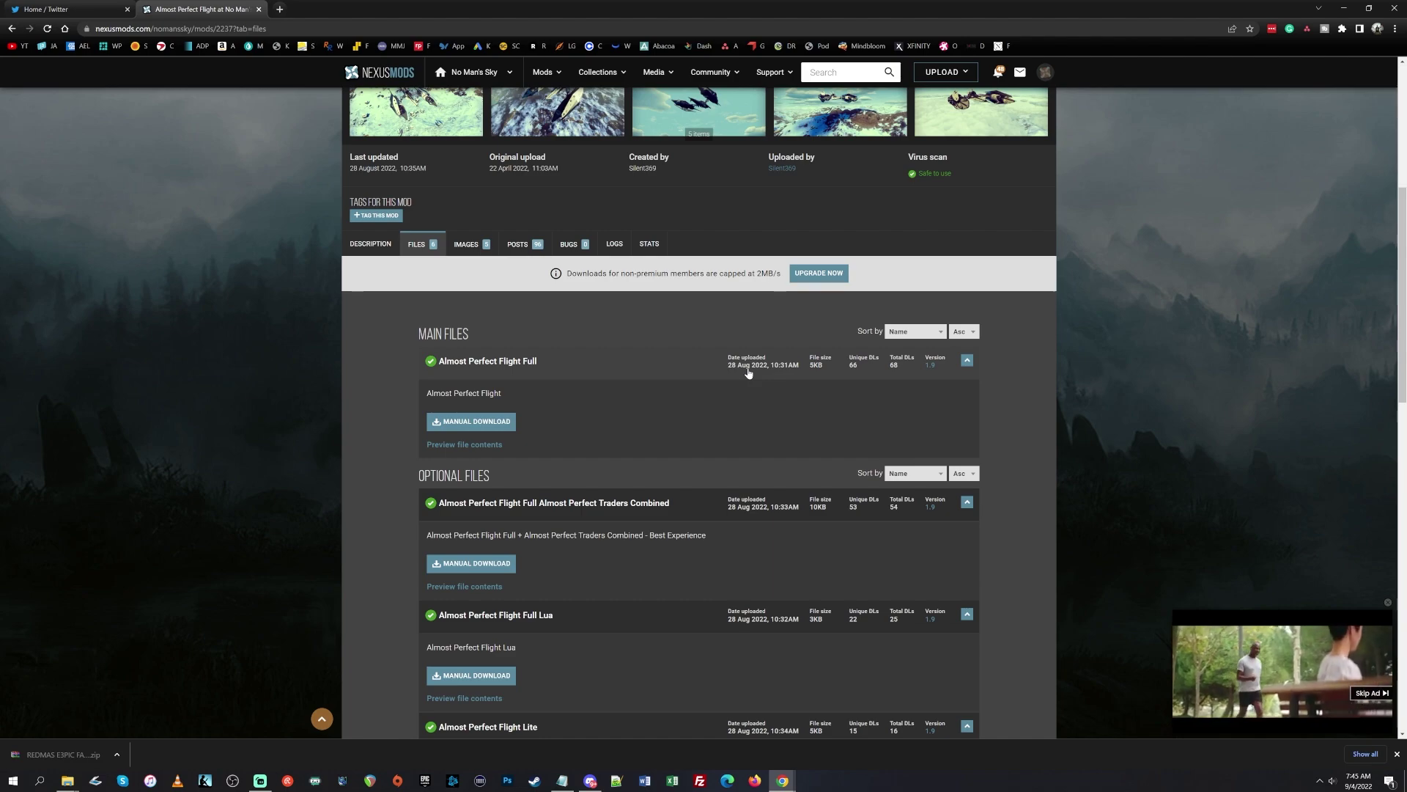
pyautogui.scroll(3, 513, 359)
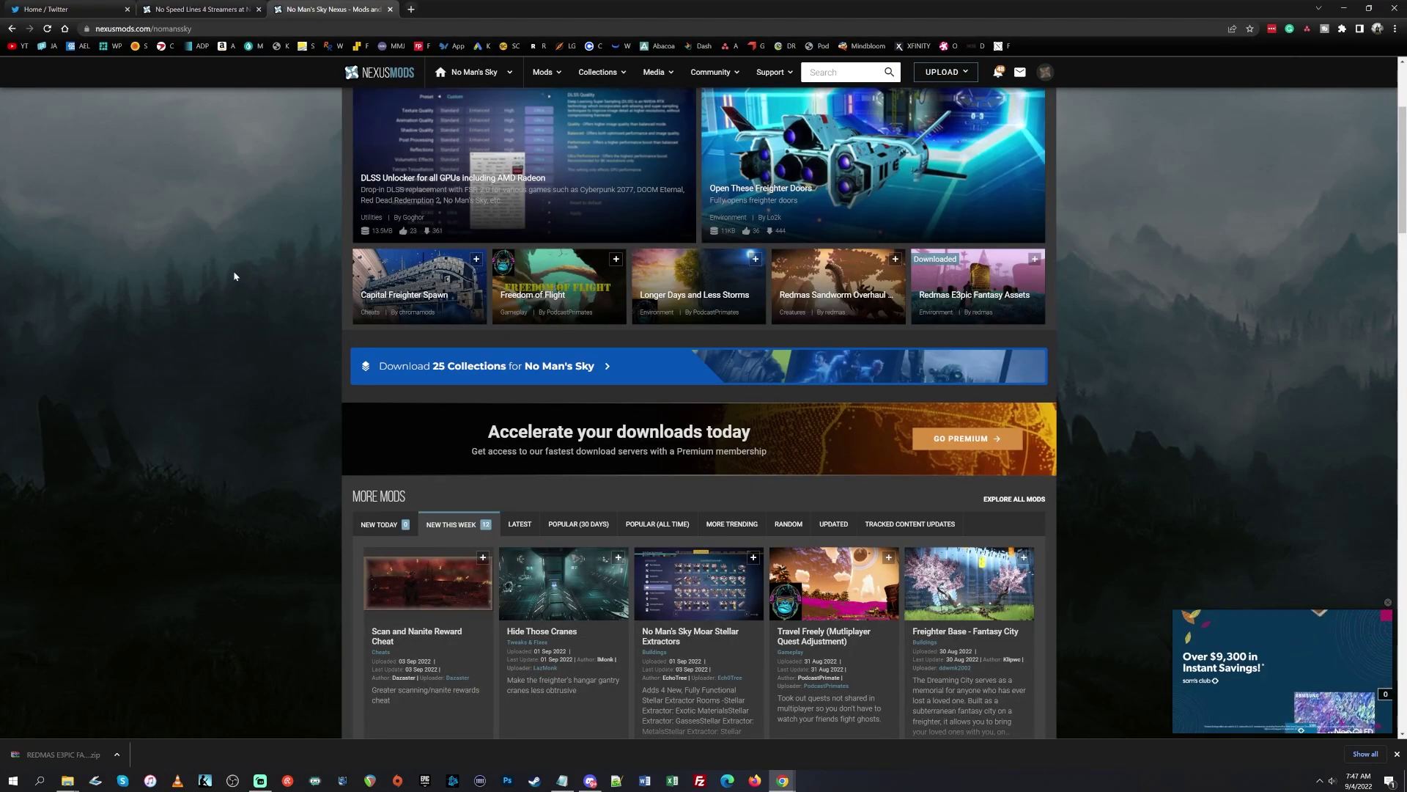
# Step: Scroll down to More Mods and open the full New This Week listing of 13 mods
pyautogui.scroll(-2, 221, 306)
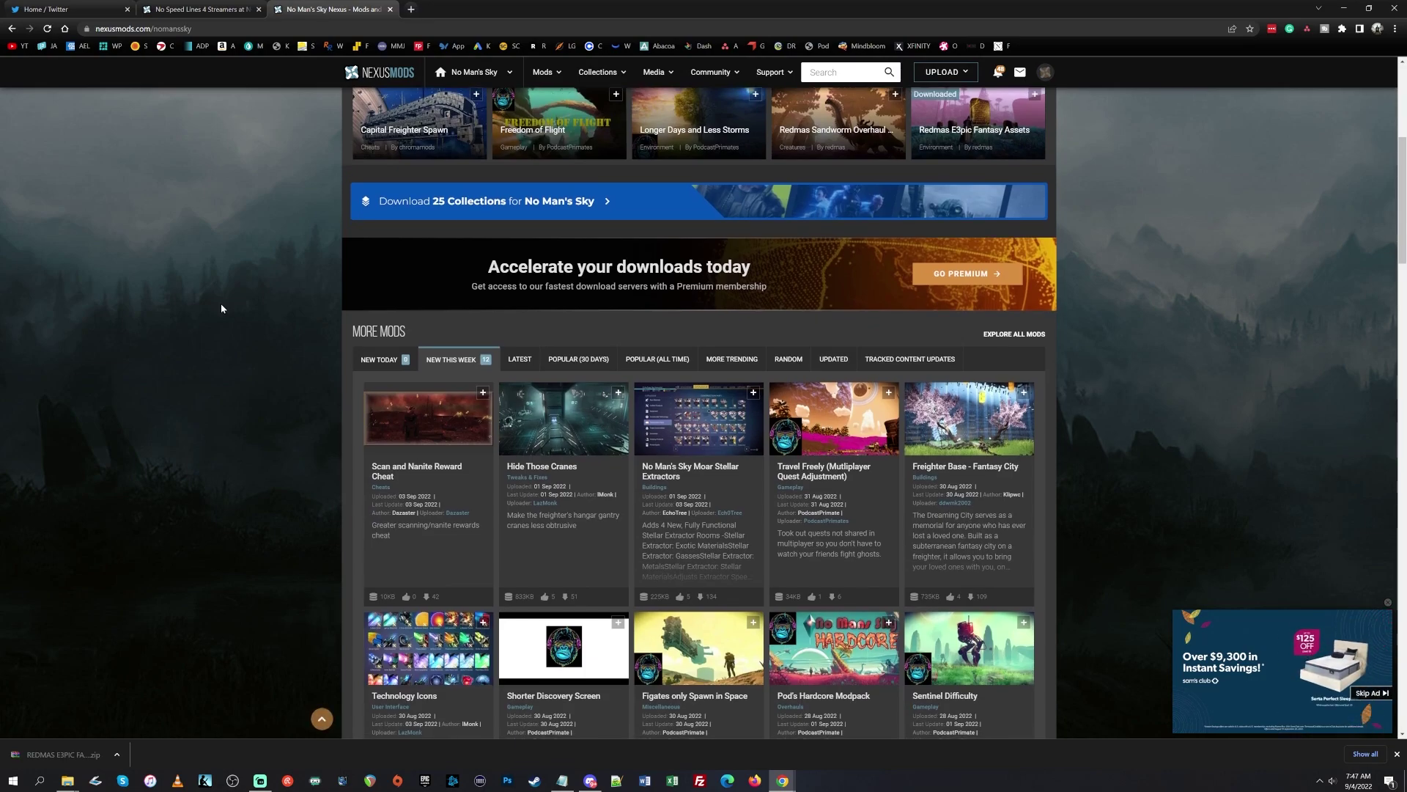
pyautogui.scroll(-1, 221, 307)
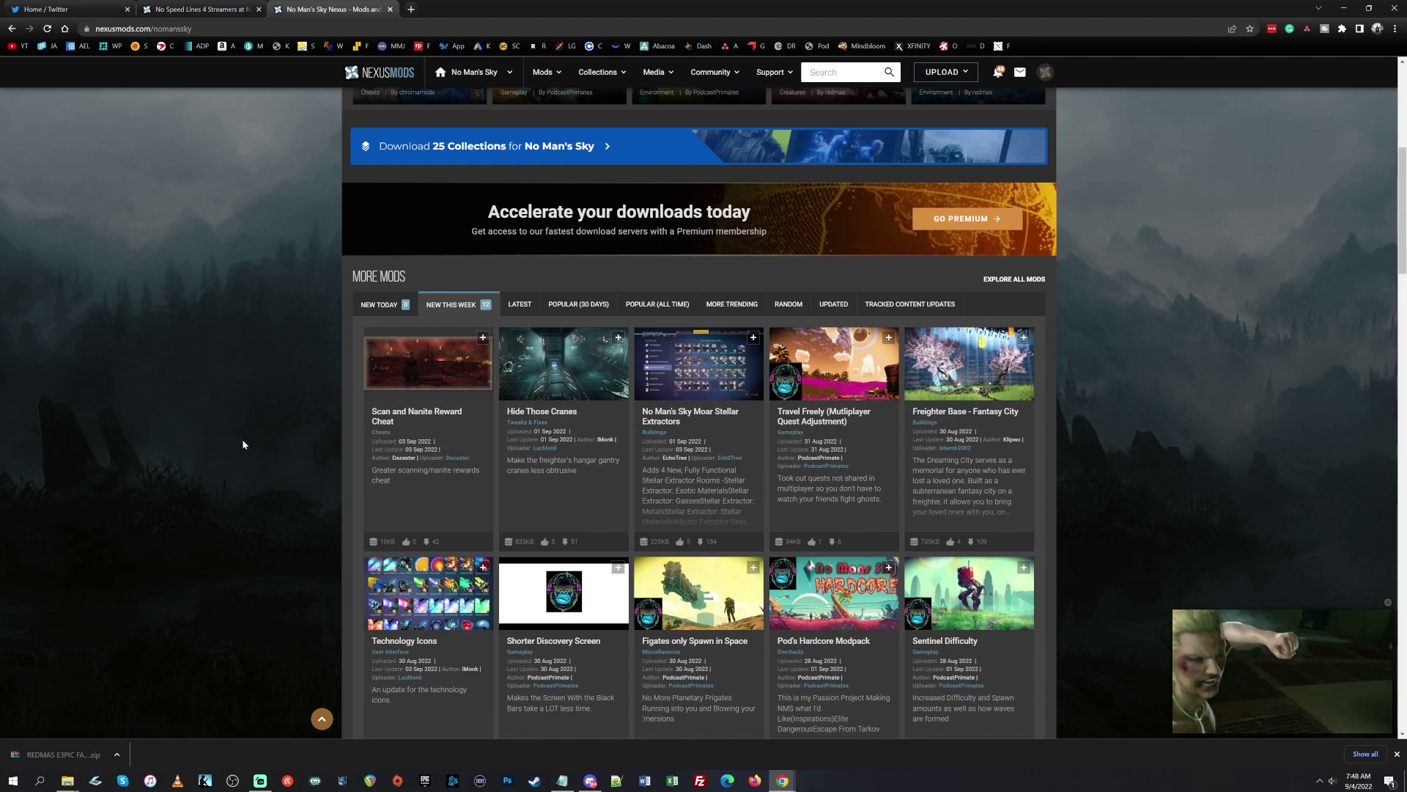
pyautogui.scroll(-1, 240, 441)
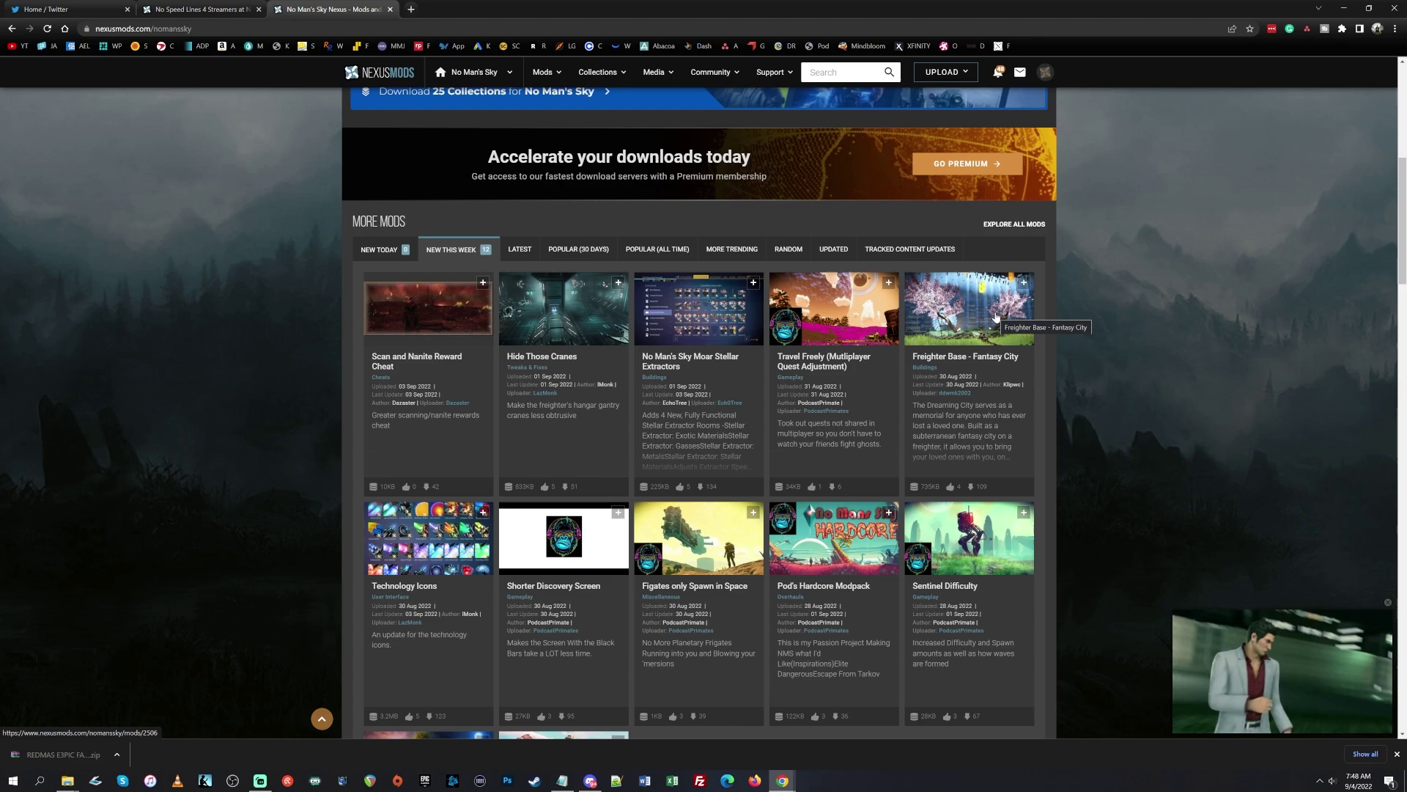
pyautogui.scroll(-3, 827, 388)
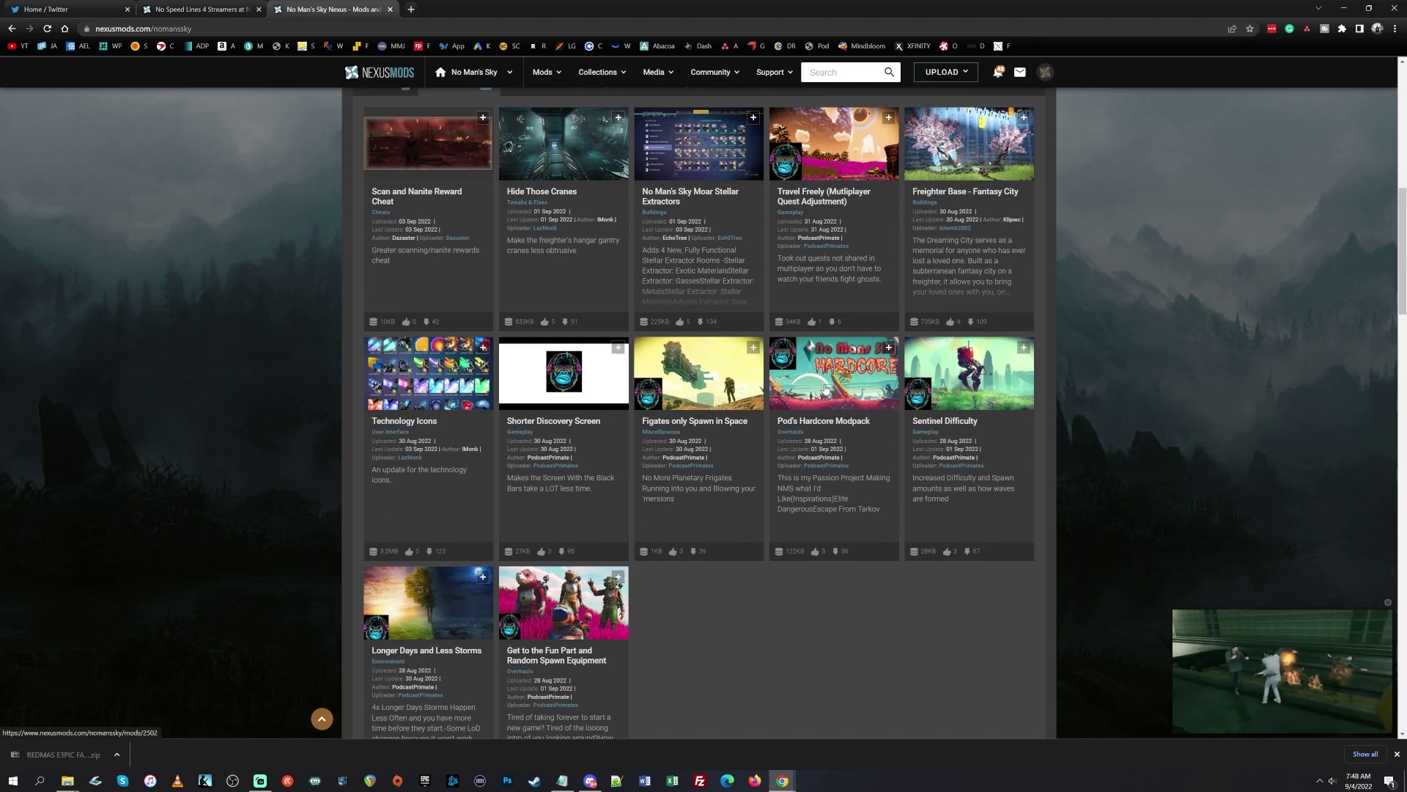
pyautogui.scroll(-2, 817, 392)
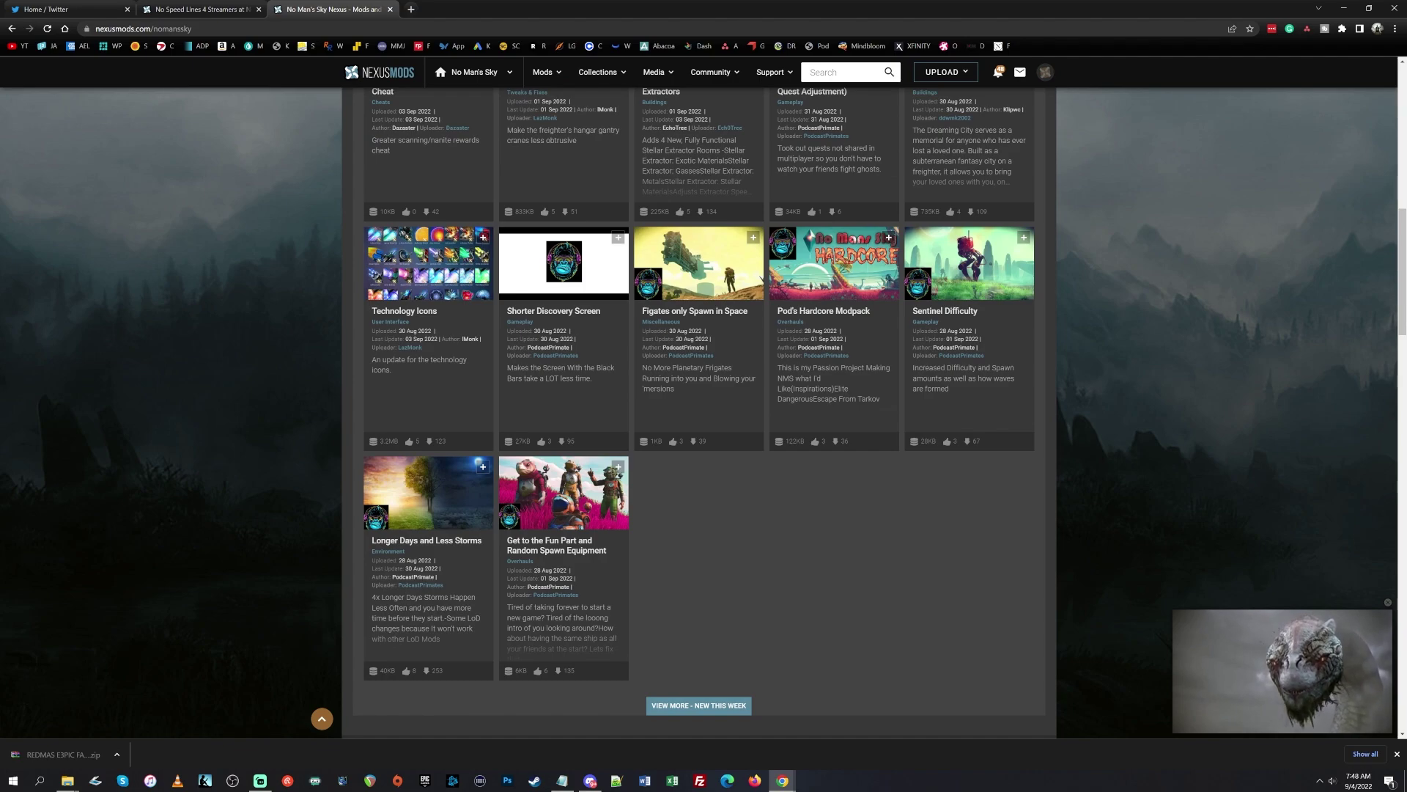
pyautogui.scroll(2, 817, 390)
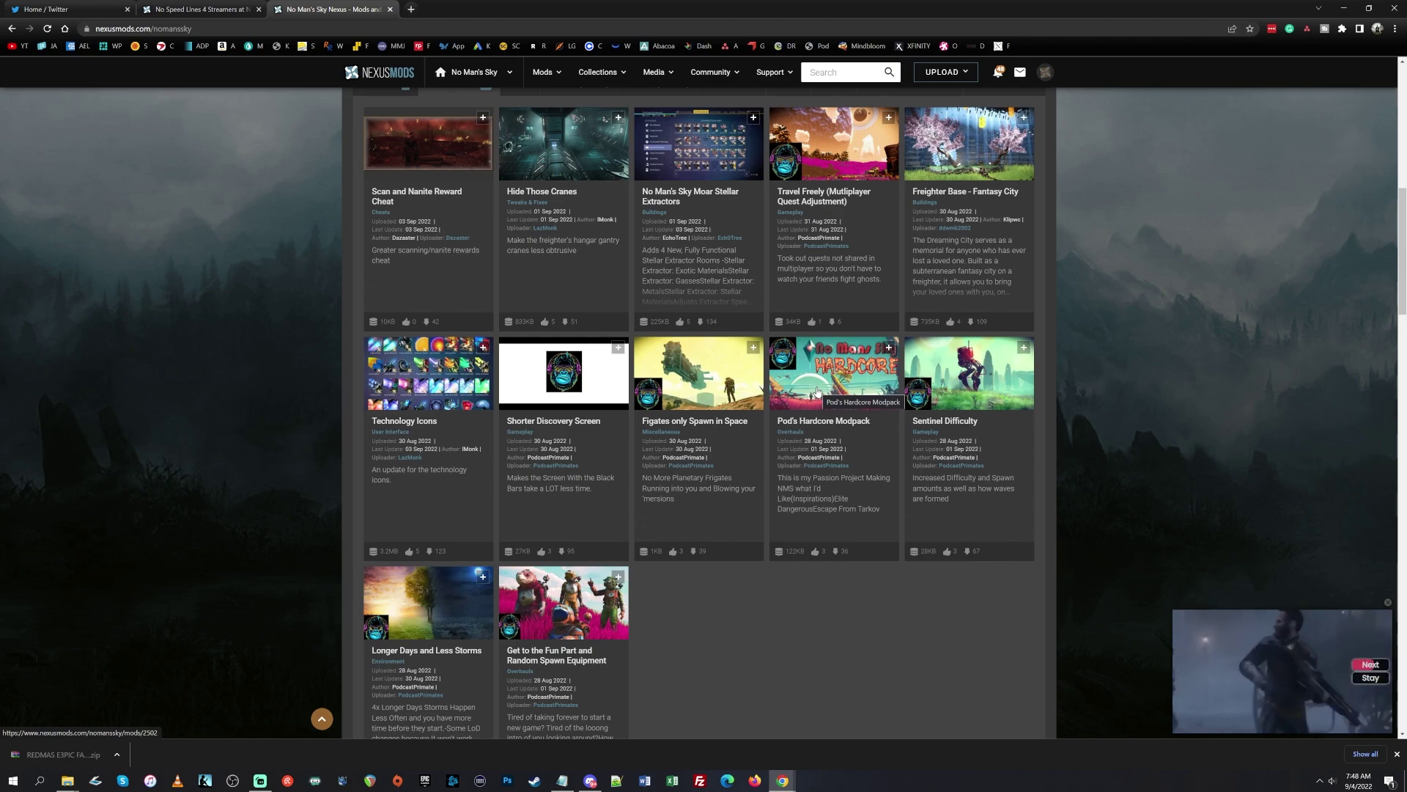
pyautogui.scroll(-2, 821, 390)
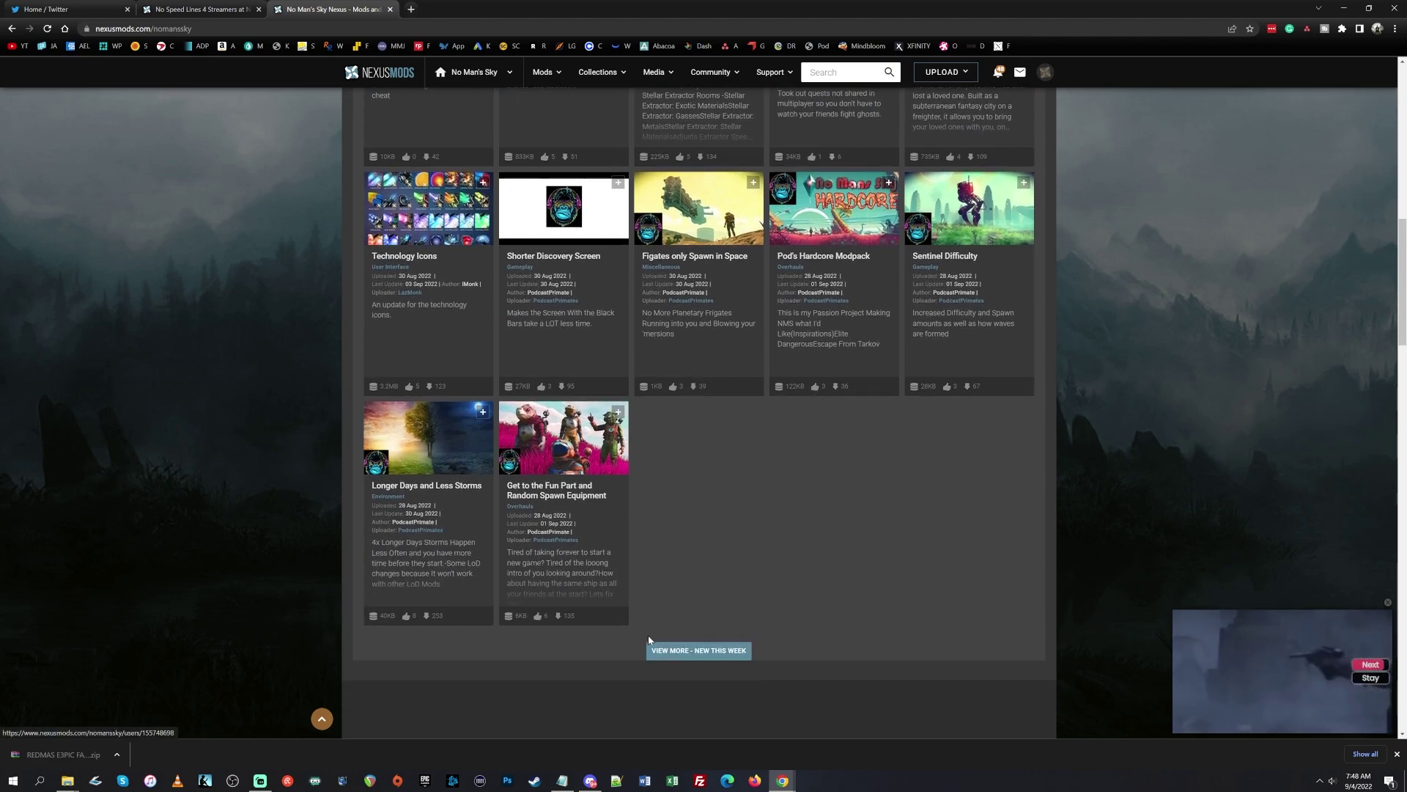
pyautogui.click(697, 651)
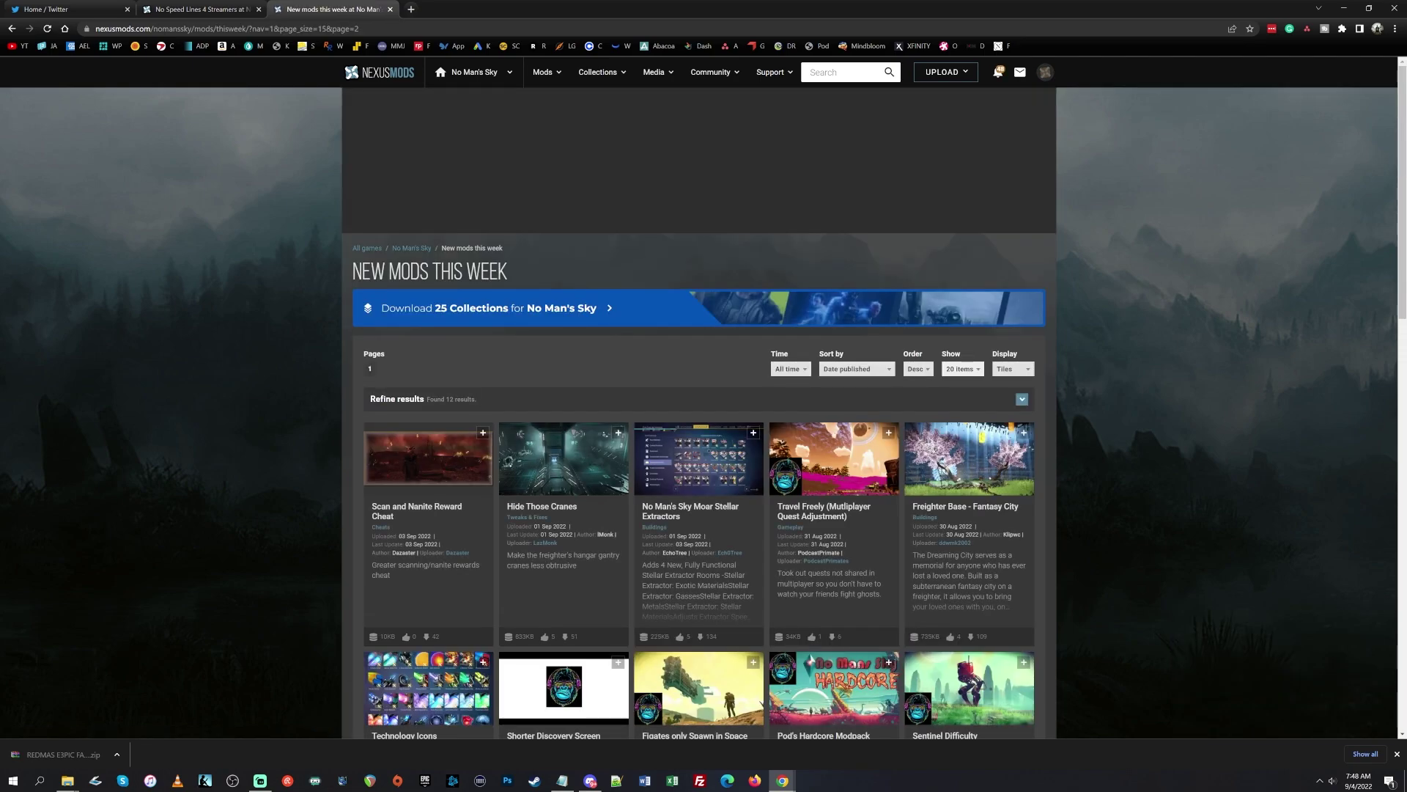
# Step: Scroll up and down the New mods this week list to find the gShip Custom Ships mod
pyautogui.scroll(-6, 700, 410)
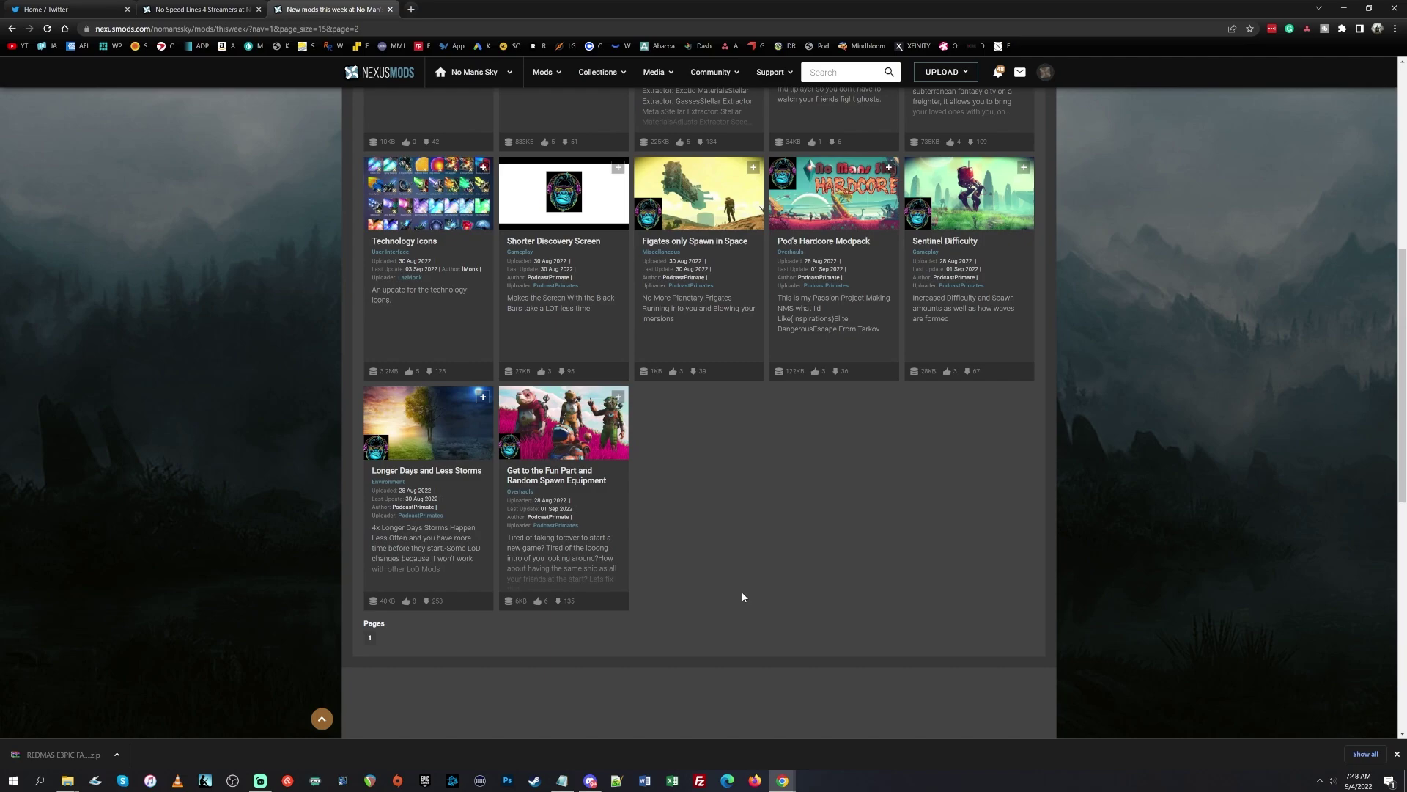
pyautogui.scroll(6, 742, 597)
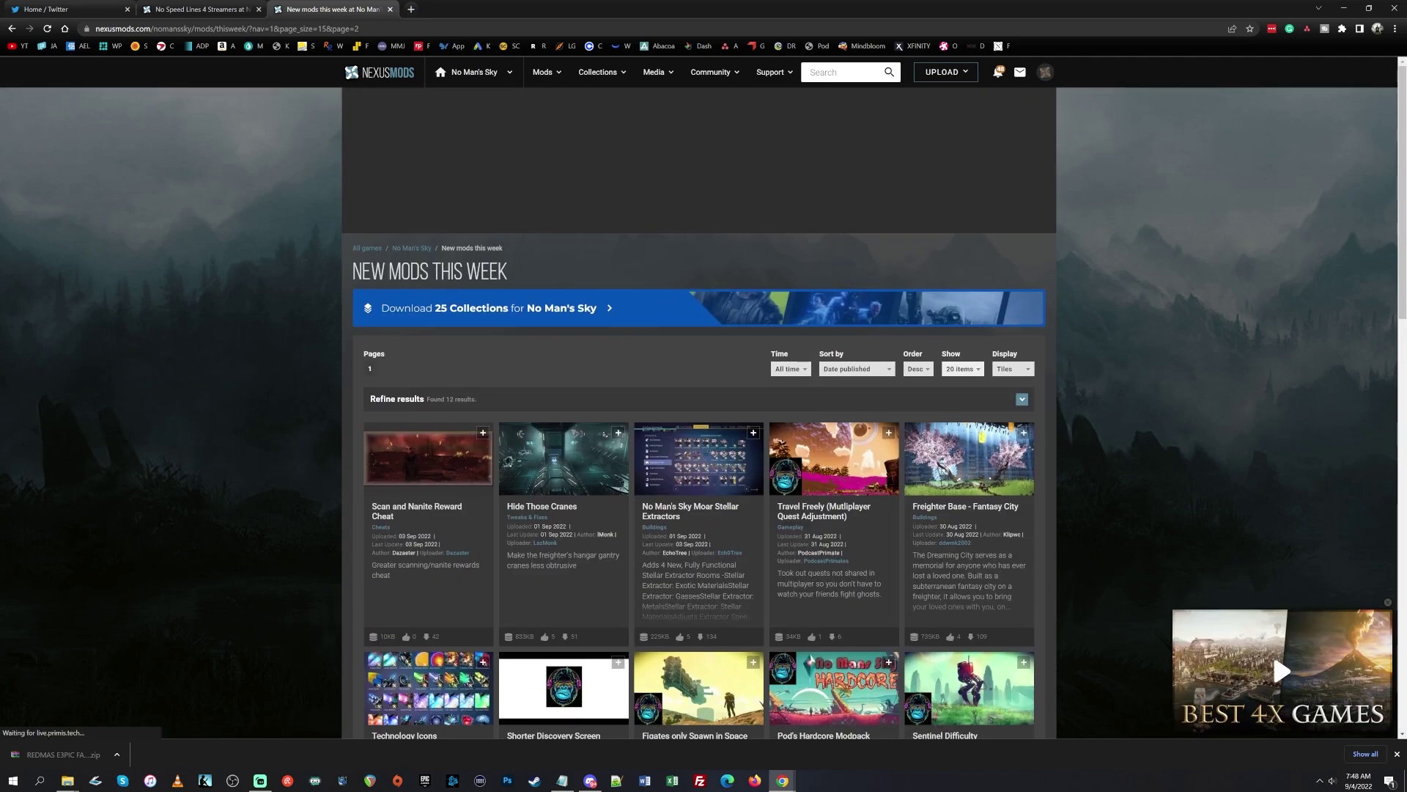
pyautogui.scroll(-3, 742, 596)
pyautogui.scroll(3, 742, 597)
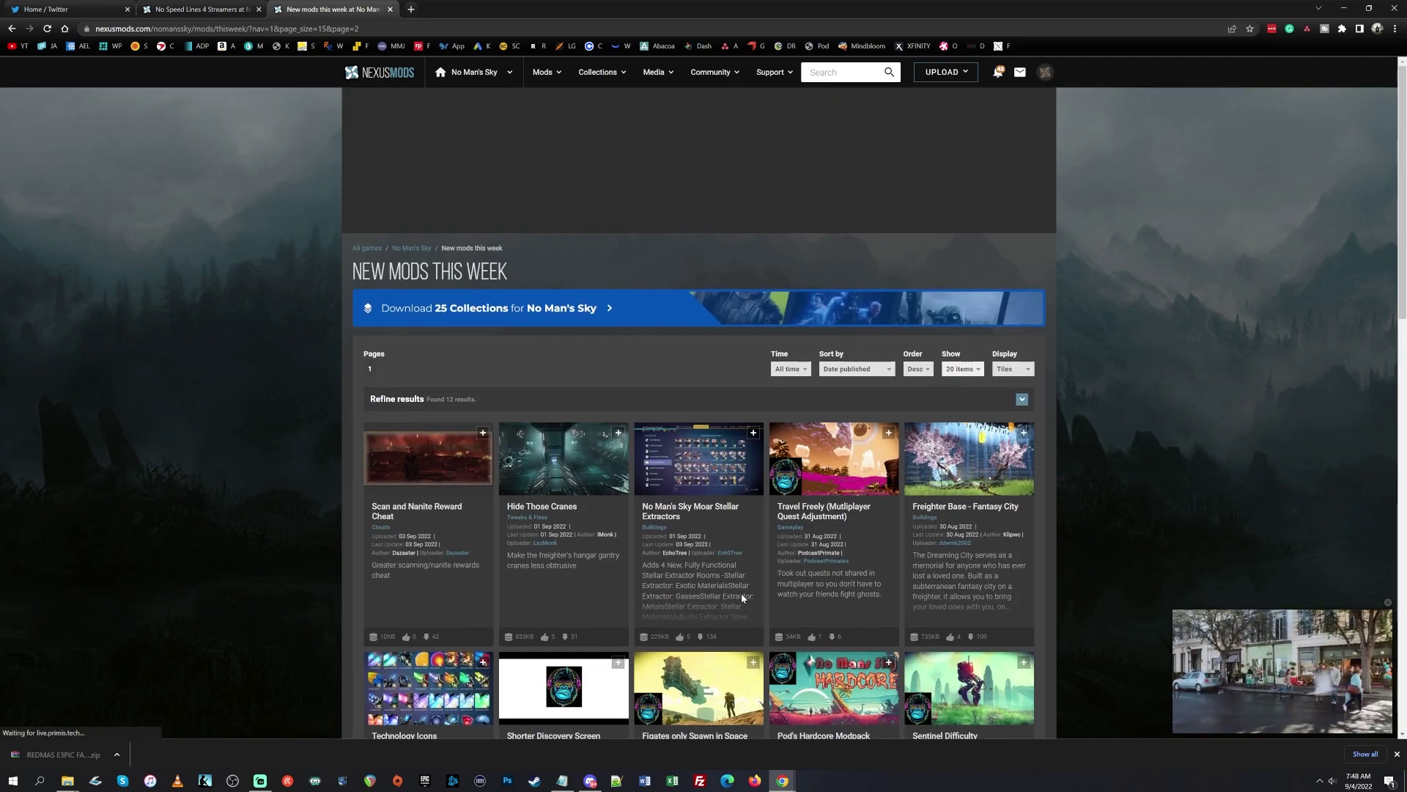
pyautogui.scroll(-5, 742, 597)
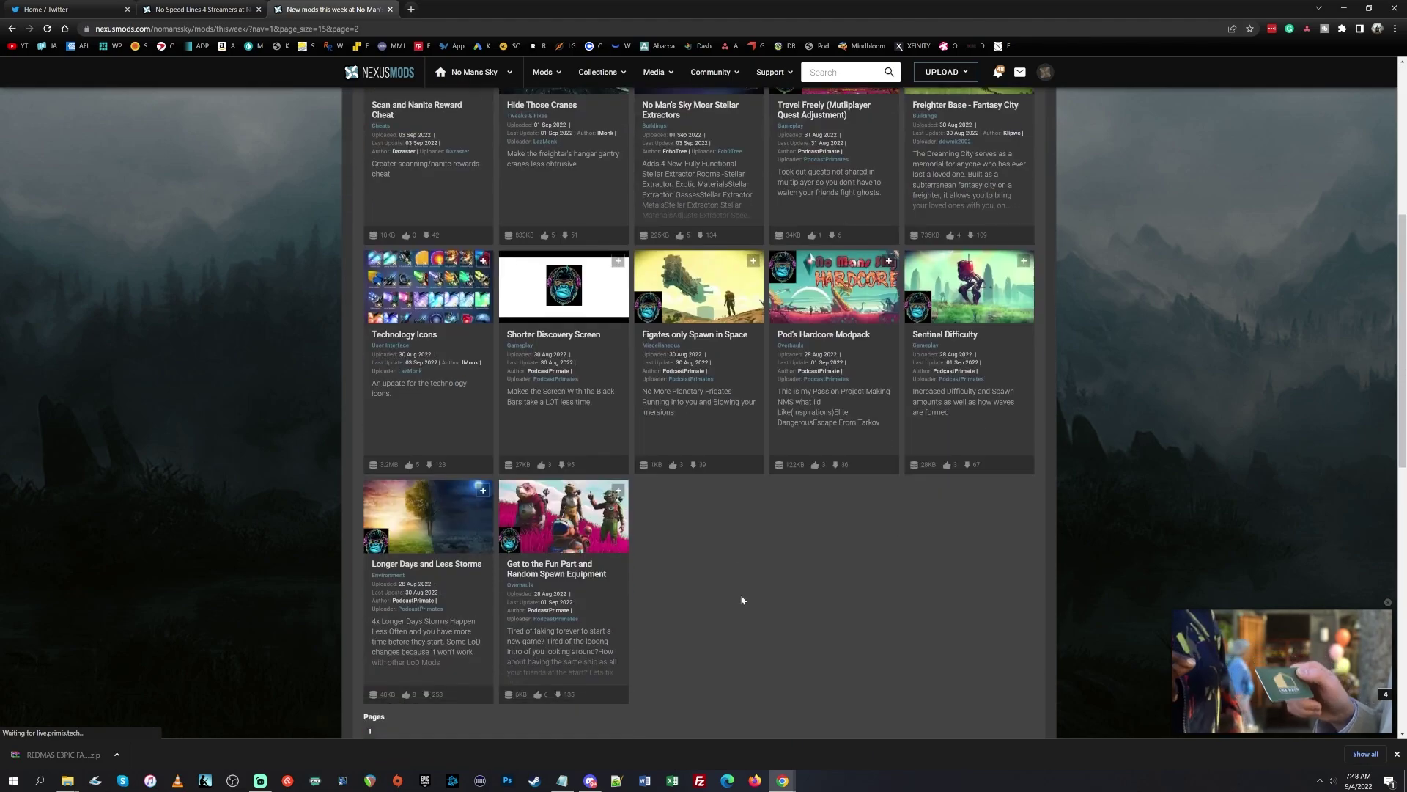
pyautogui.scroll(2, 728, 591)
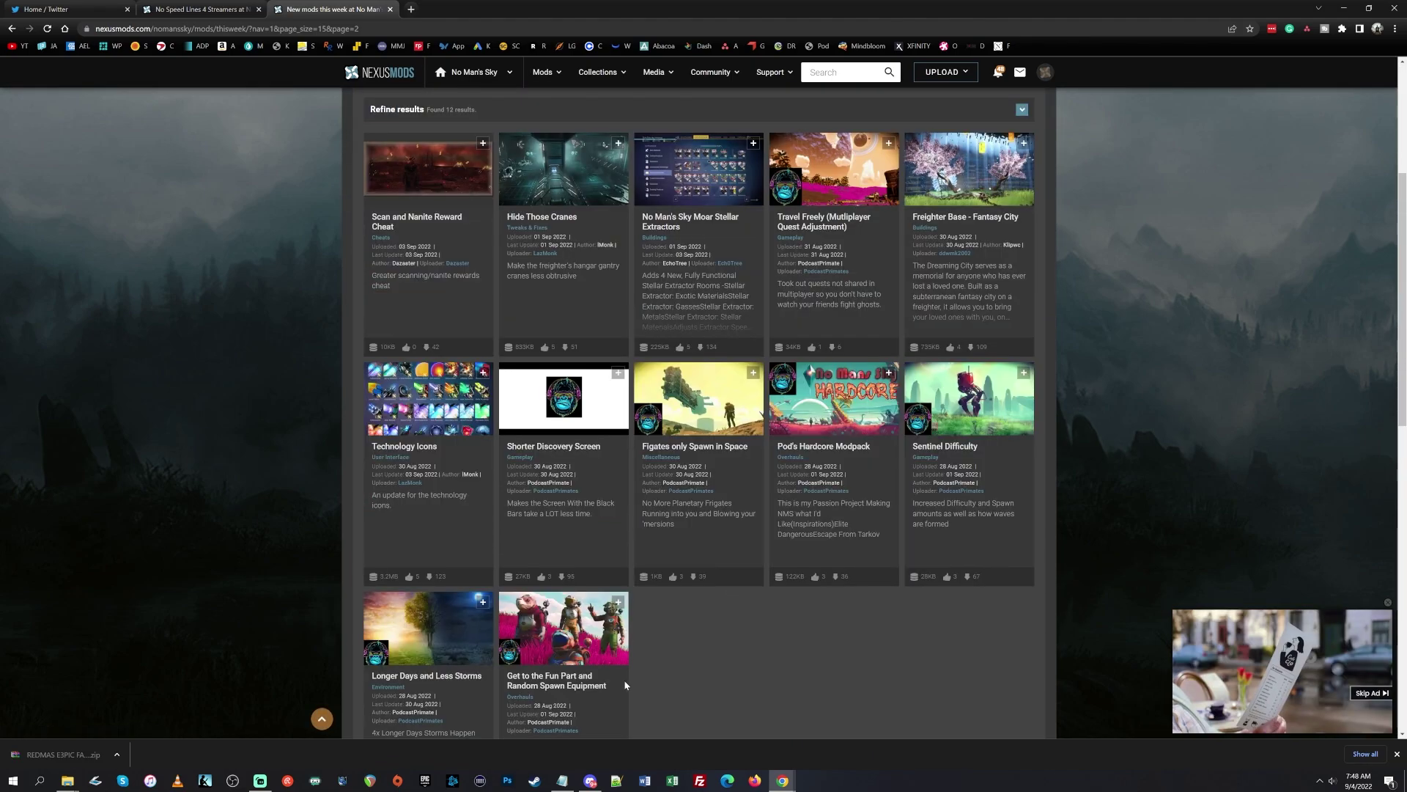
pyautogui.scroll(3, 625, 684)
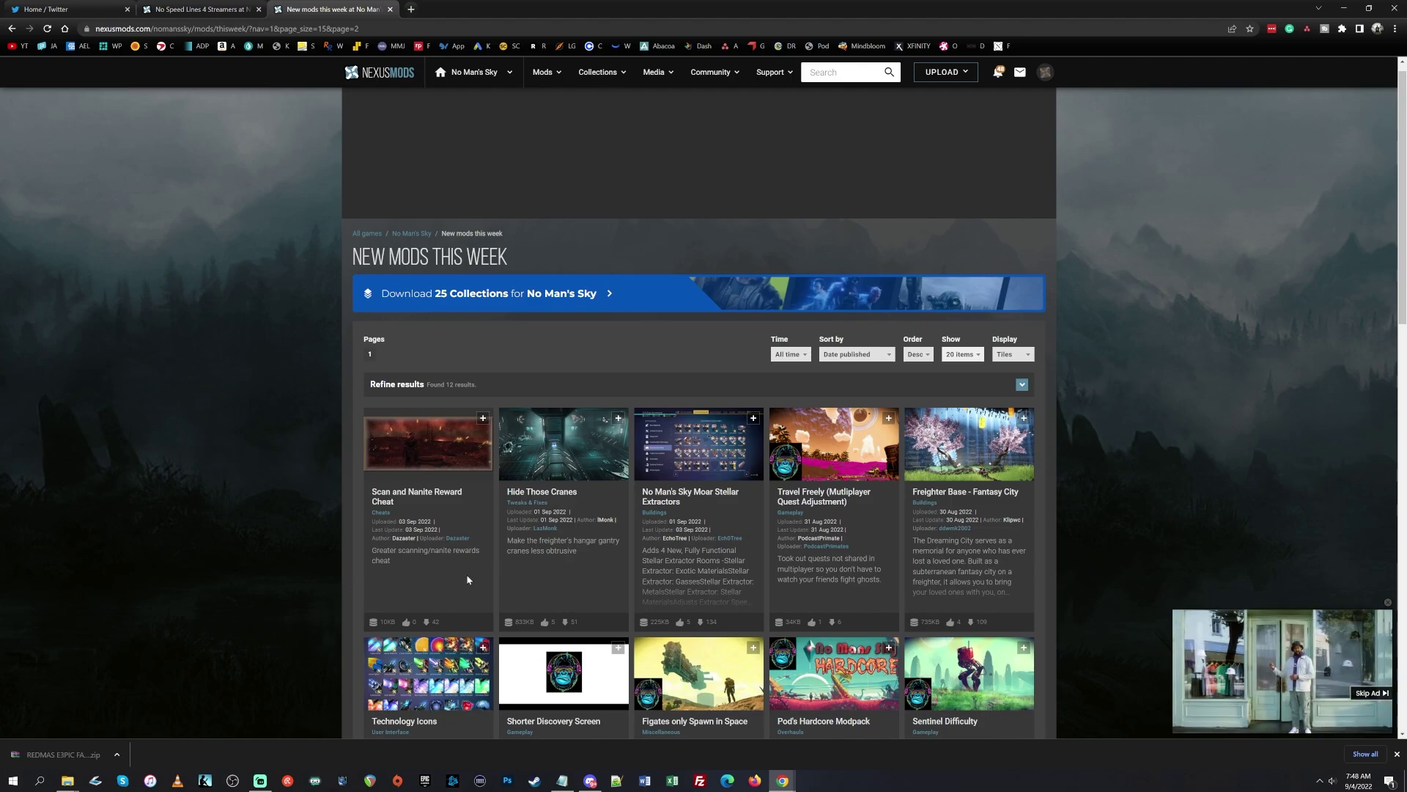
pyautogui.scroll(-6, 467, 579)
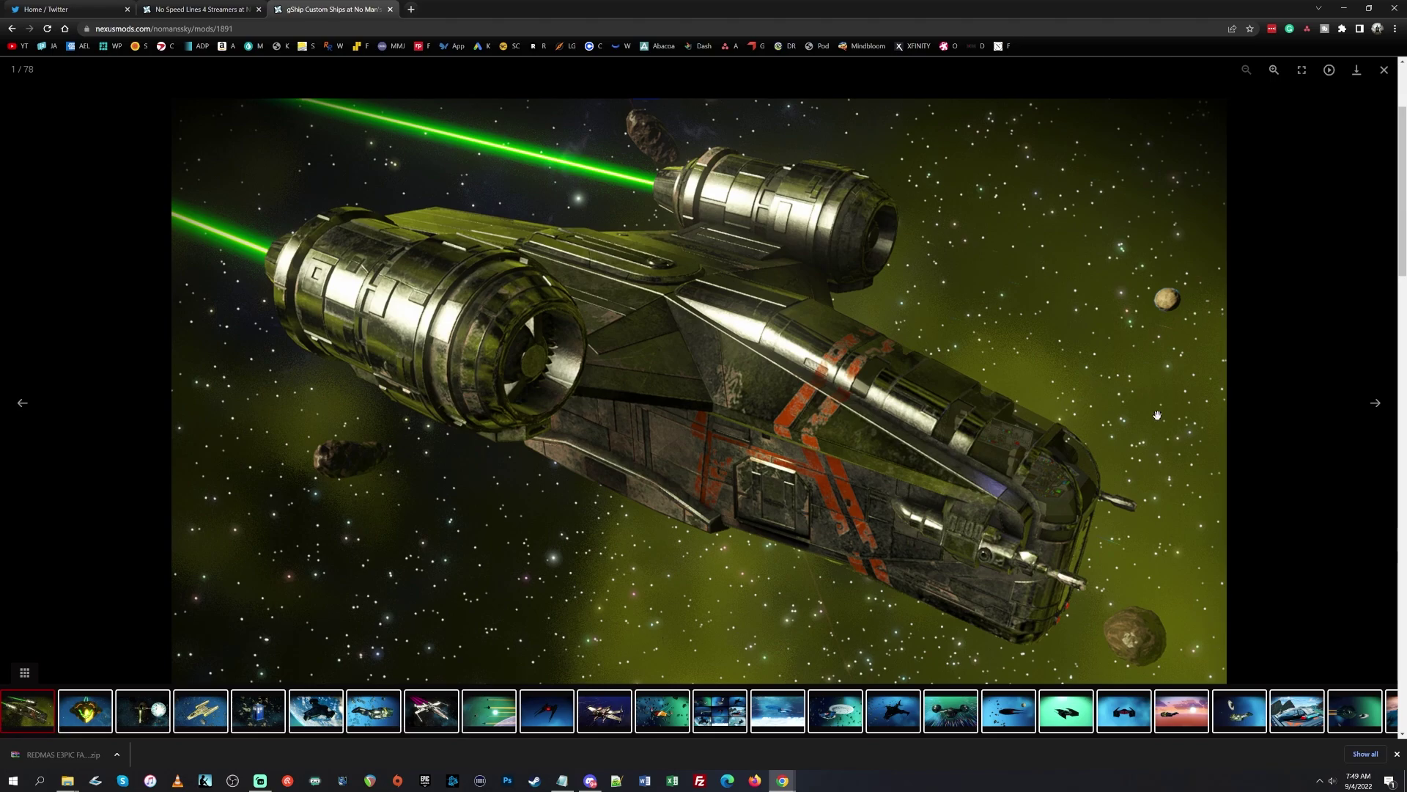
# Step: Page the gShip screenshots past T.A.R.D.I.S., X-Wing and TIE Silencer to image 67, then close the gallery
pyautogui.click(1380, 411)
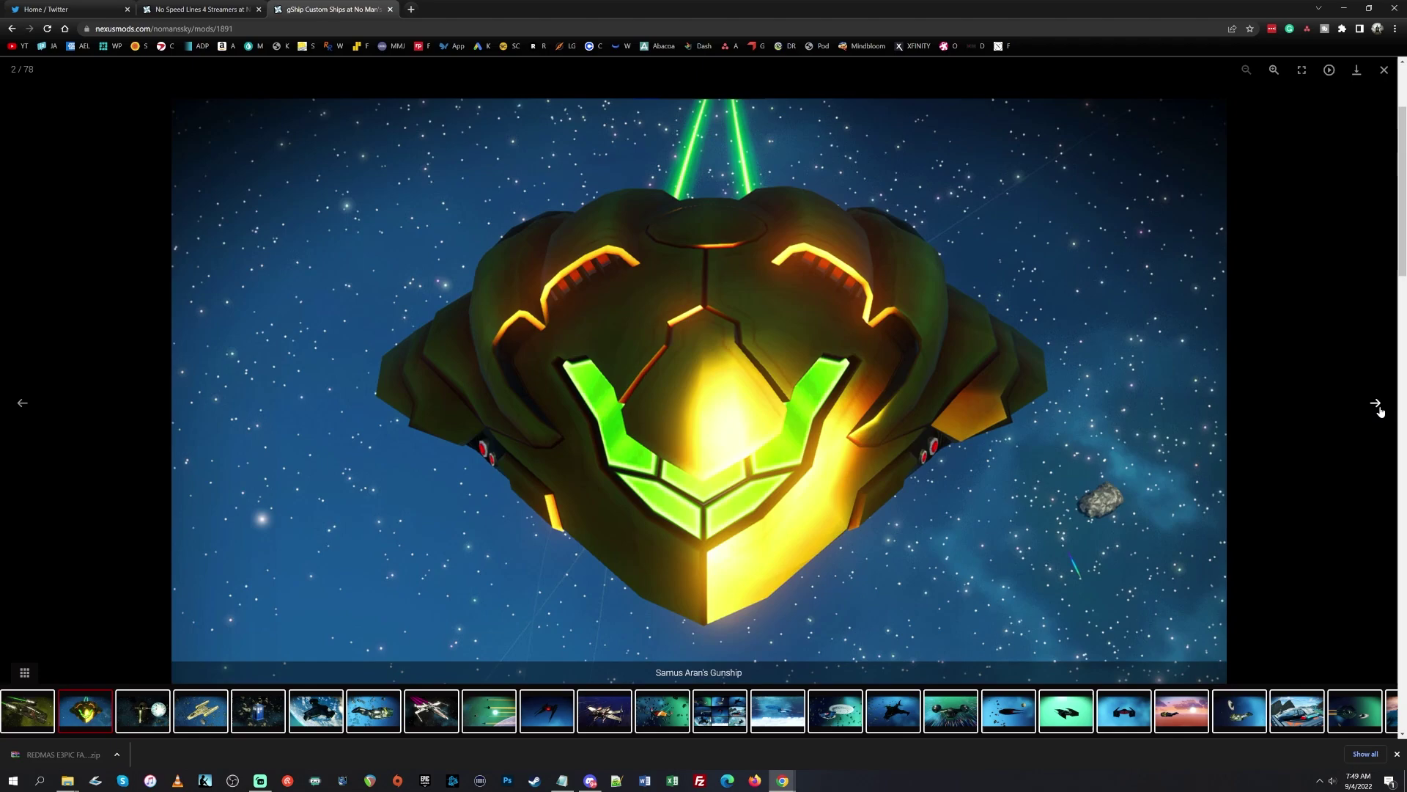
pyautogui.click(1380, 411)
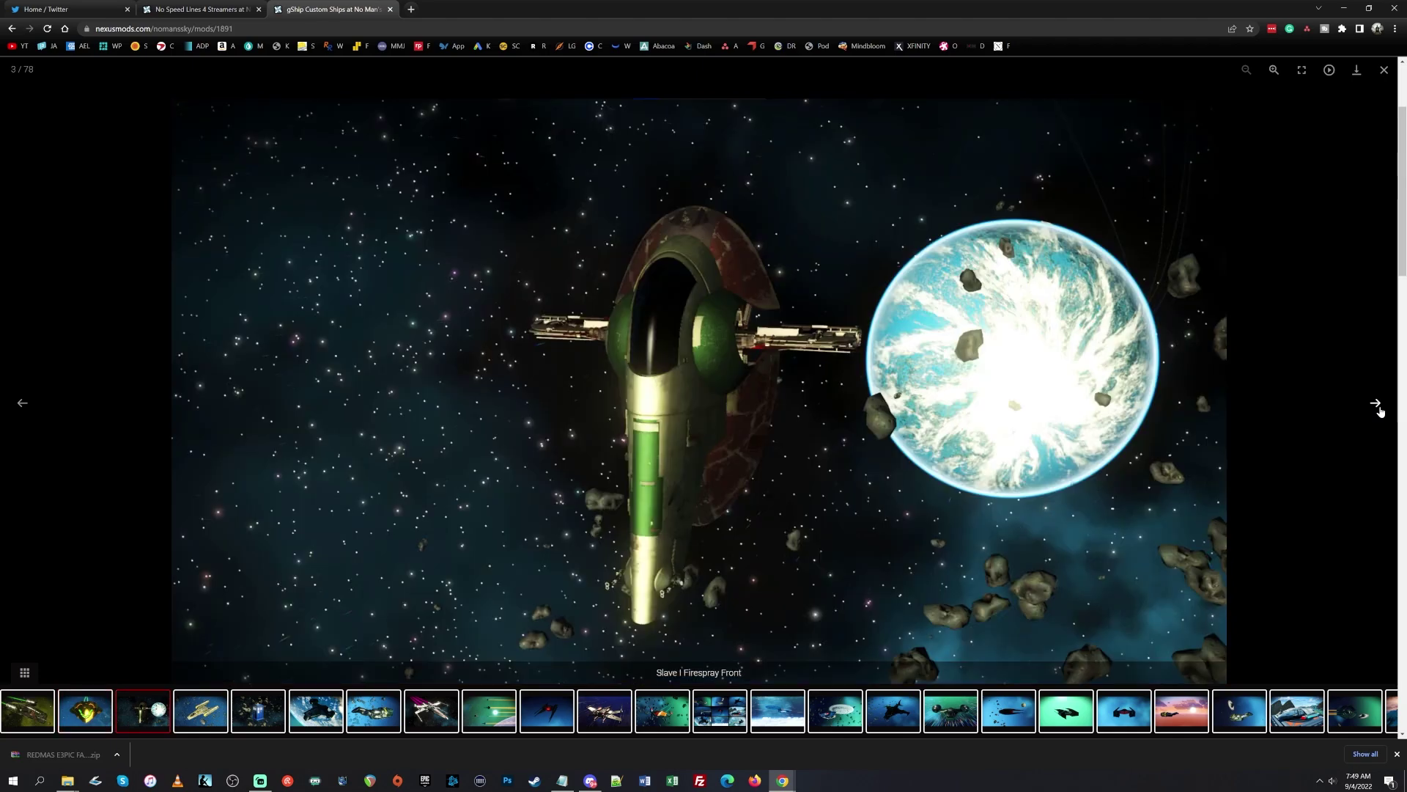
pyautogui.click(1380, 411)
pyautogui.click(1380, 411)
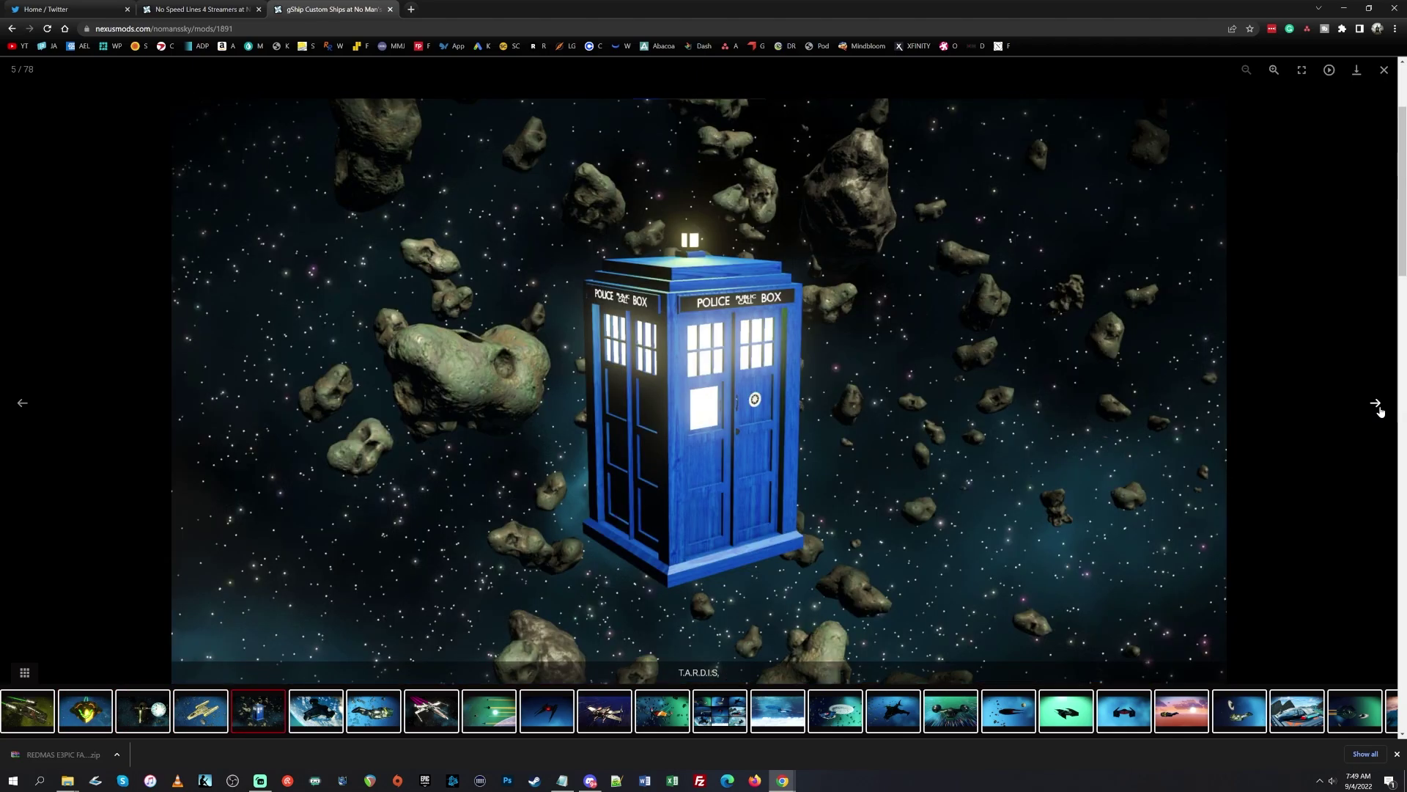
pyautogui.click(1380, 411)
pyautogui.click(1380, 411)
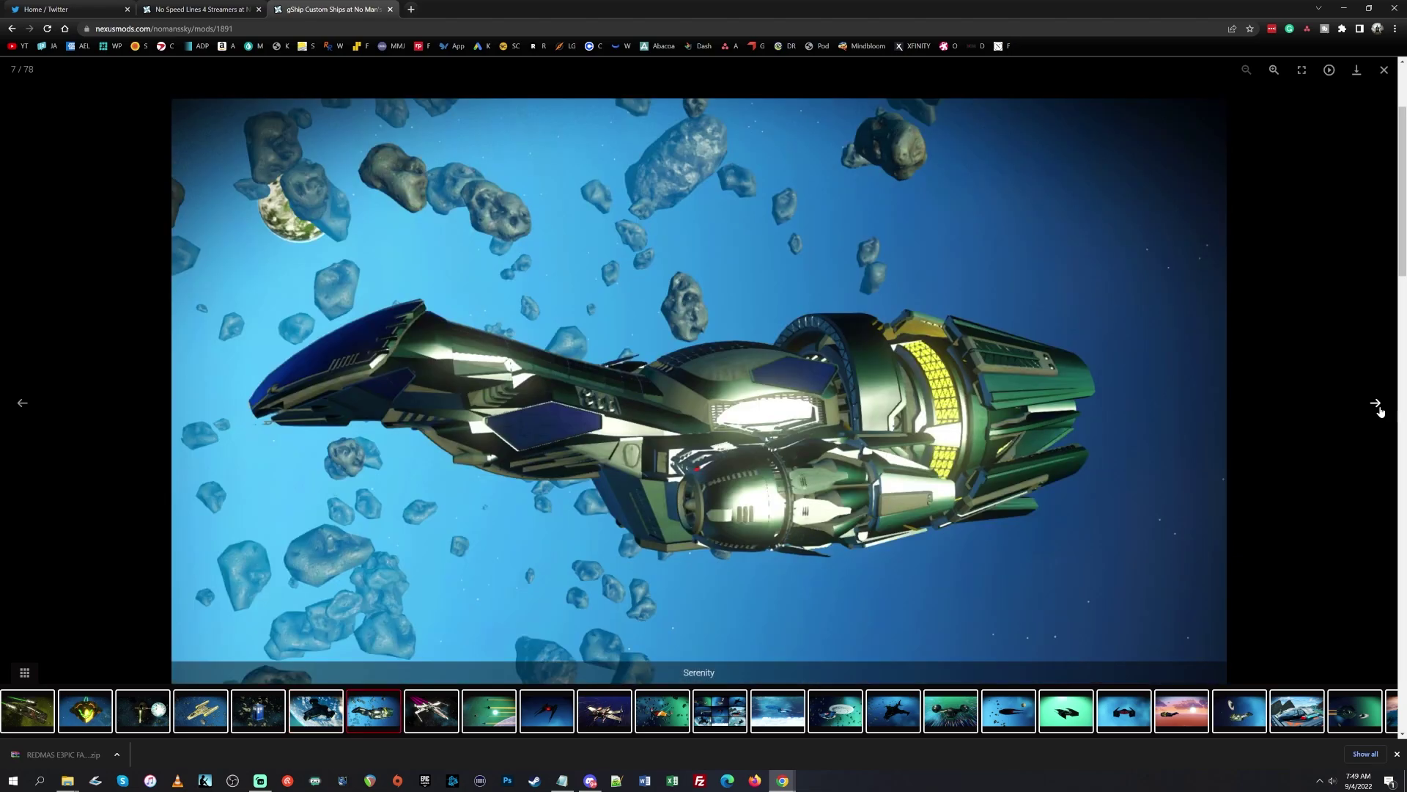
pyautogui.click(1380, 411)
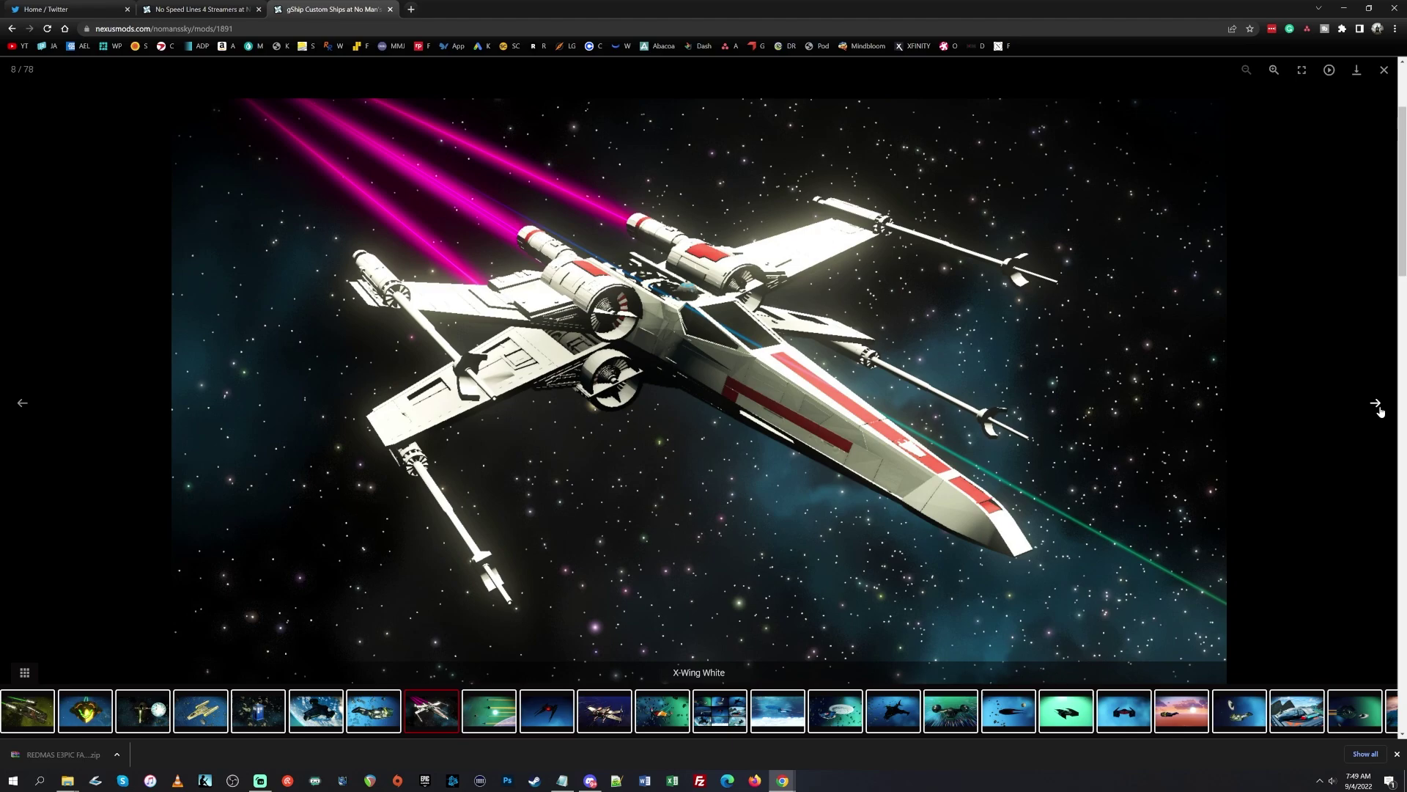
pyautogui.click(1380, 411)
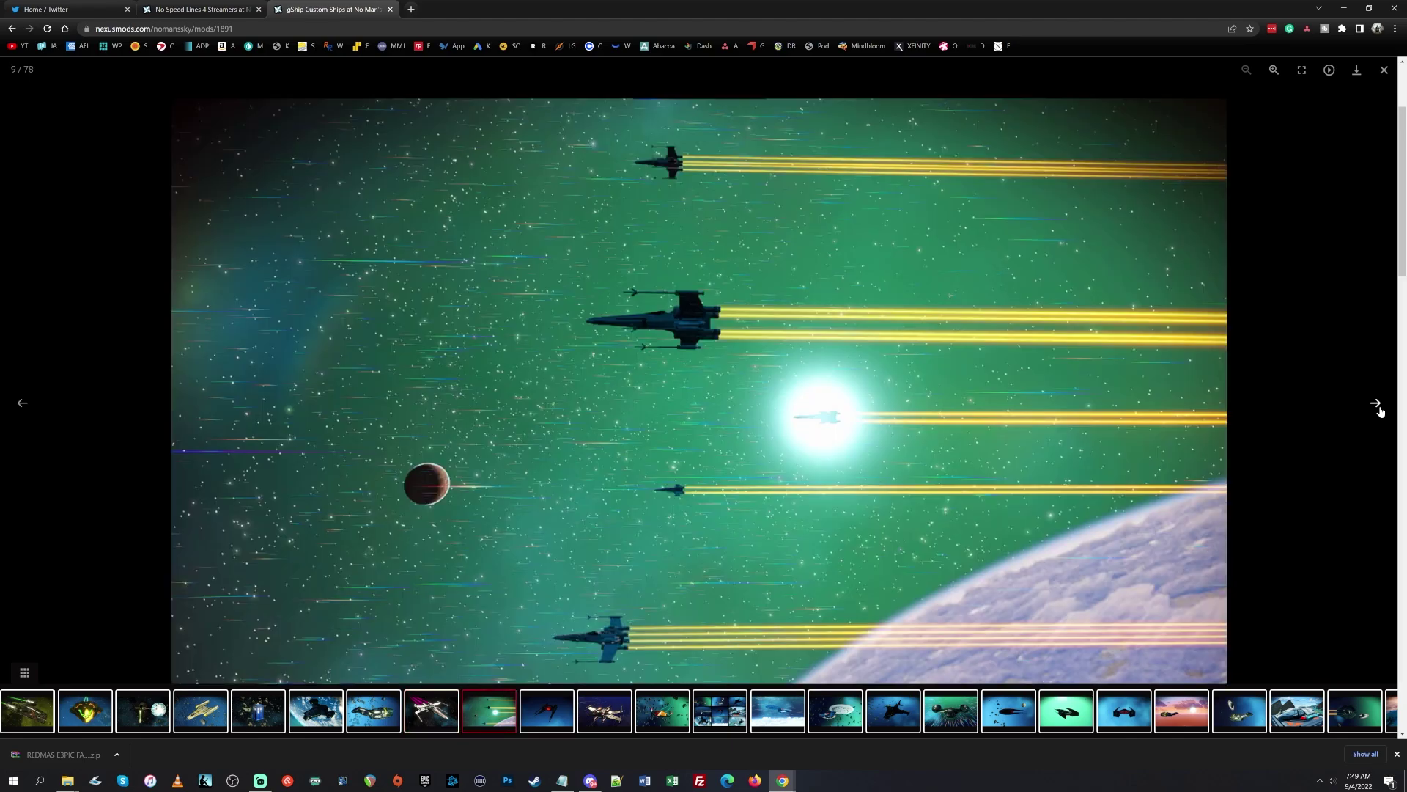
pyautogui.click(1380, 411)
pyautogui.click(1380, 411)
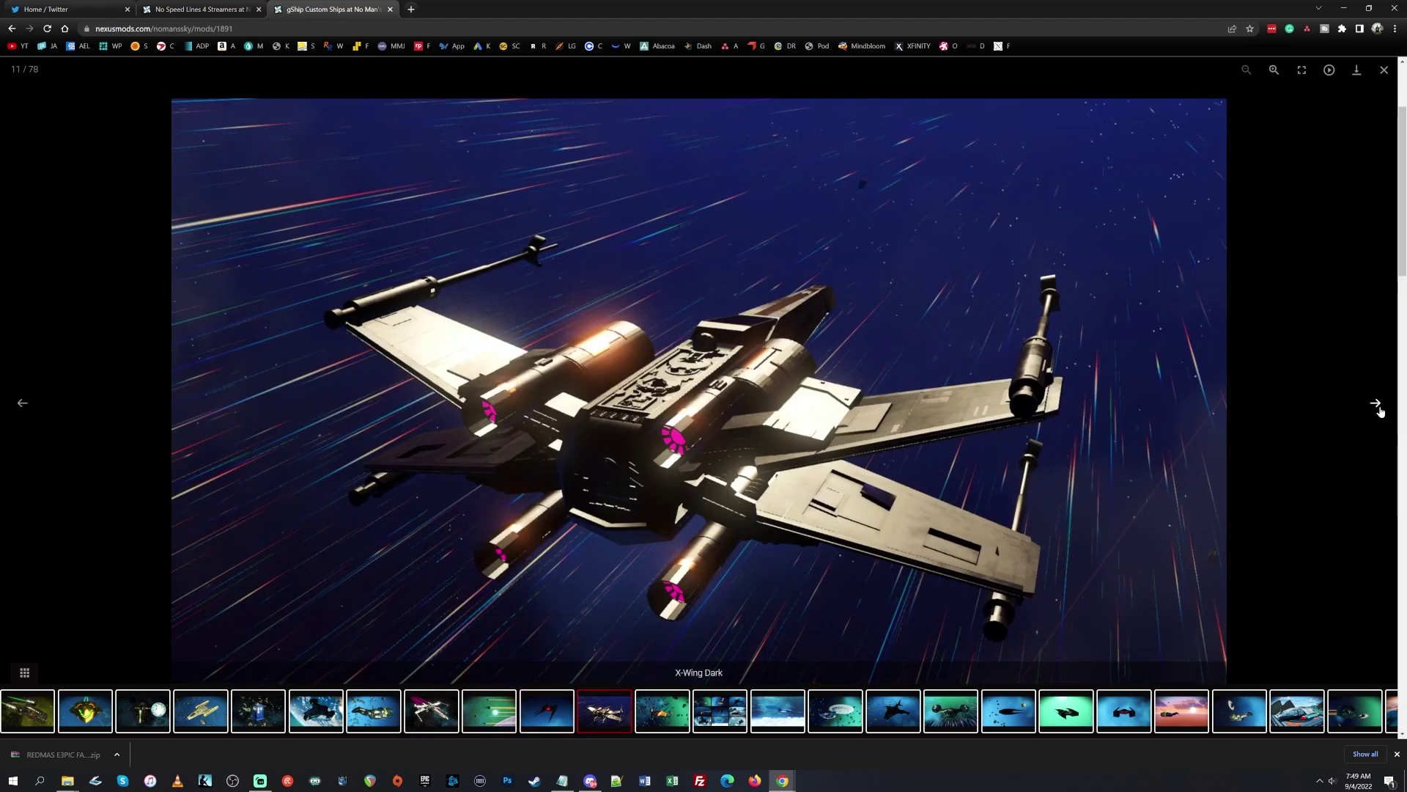
pyautogui.click(1380, 411)
pyautogui.click(1380, 411)
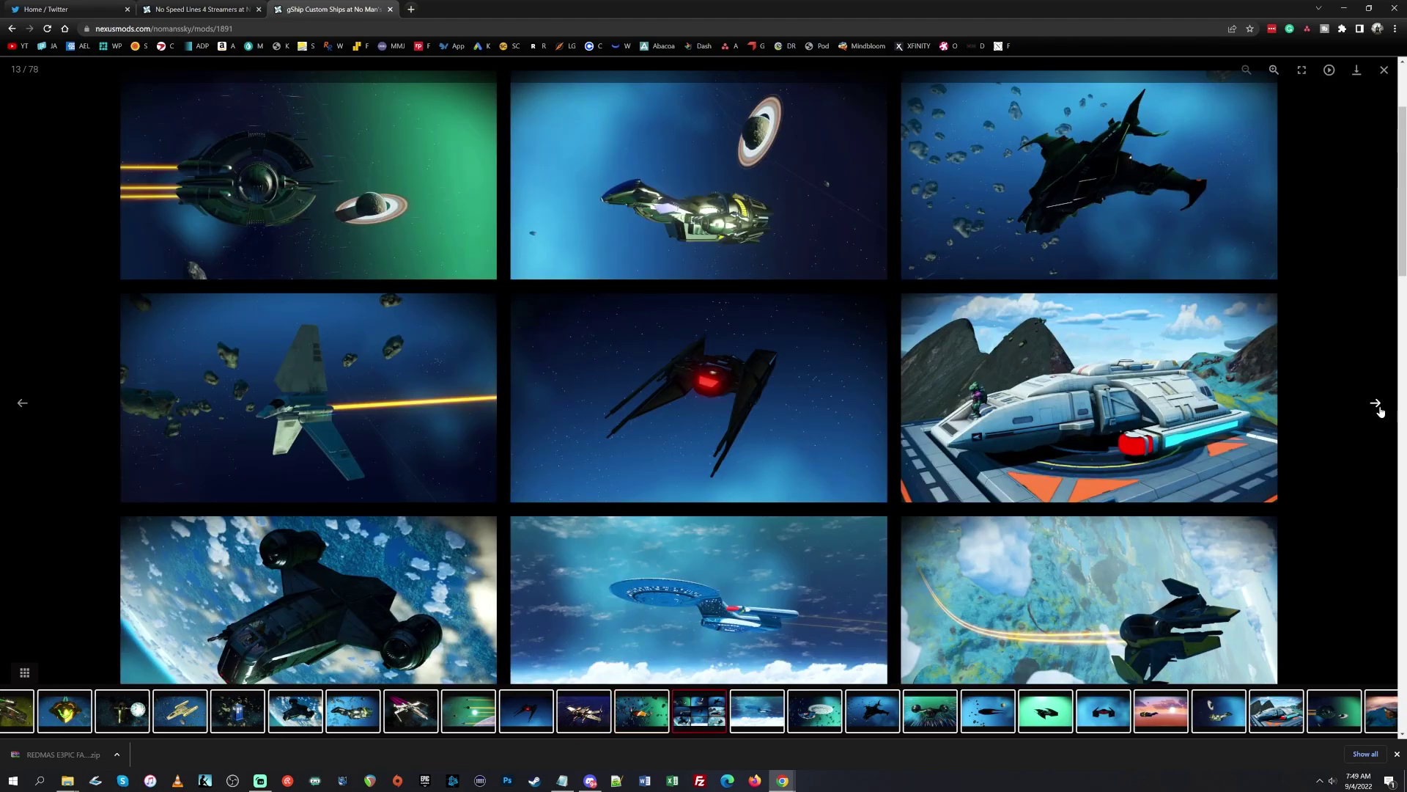
pyautogui.click(1380, 411)
pyautogui.click(1380, 411)
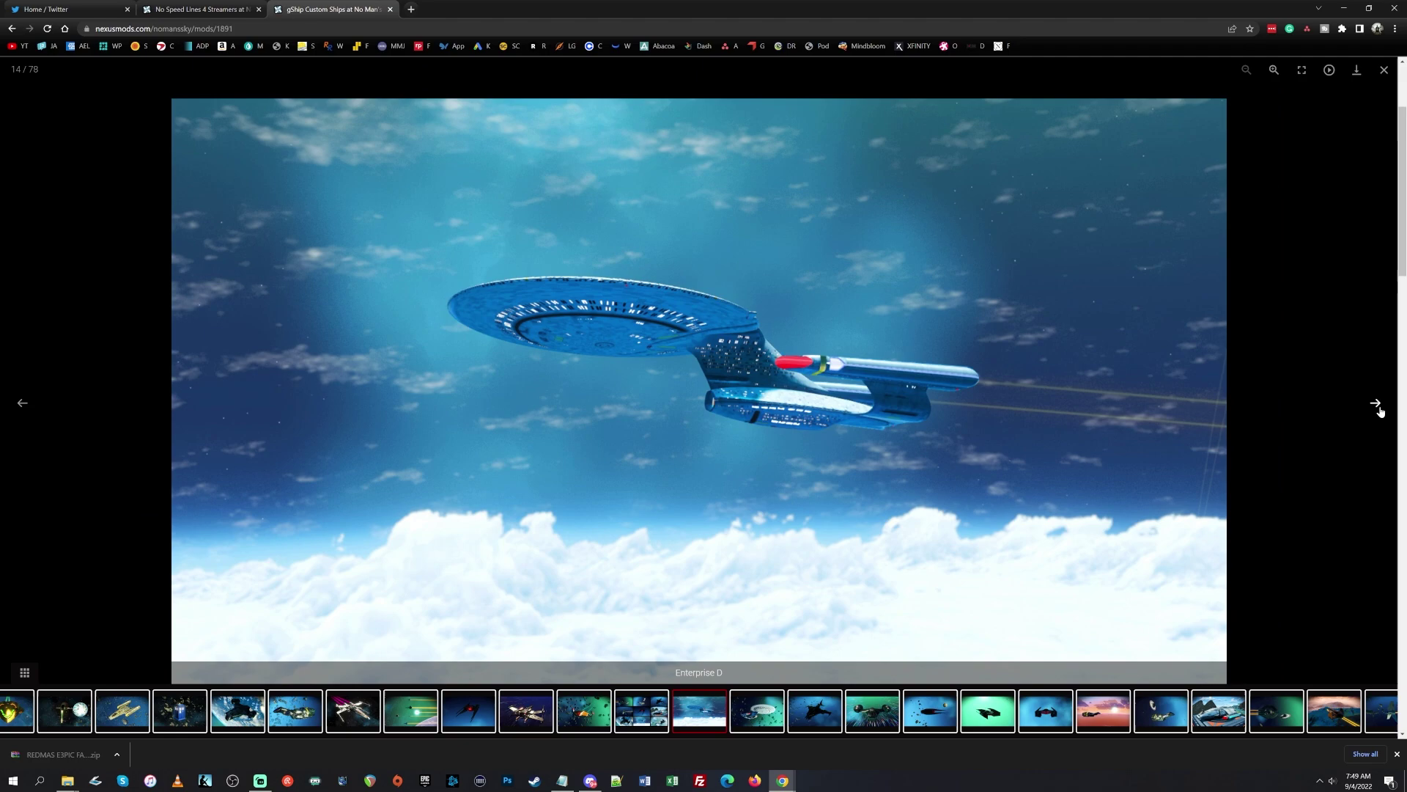
pyautogui.click(1380, 412)
pyautogui.click(1380, 411)
pyautogui.click(1380, 412)
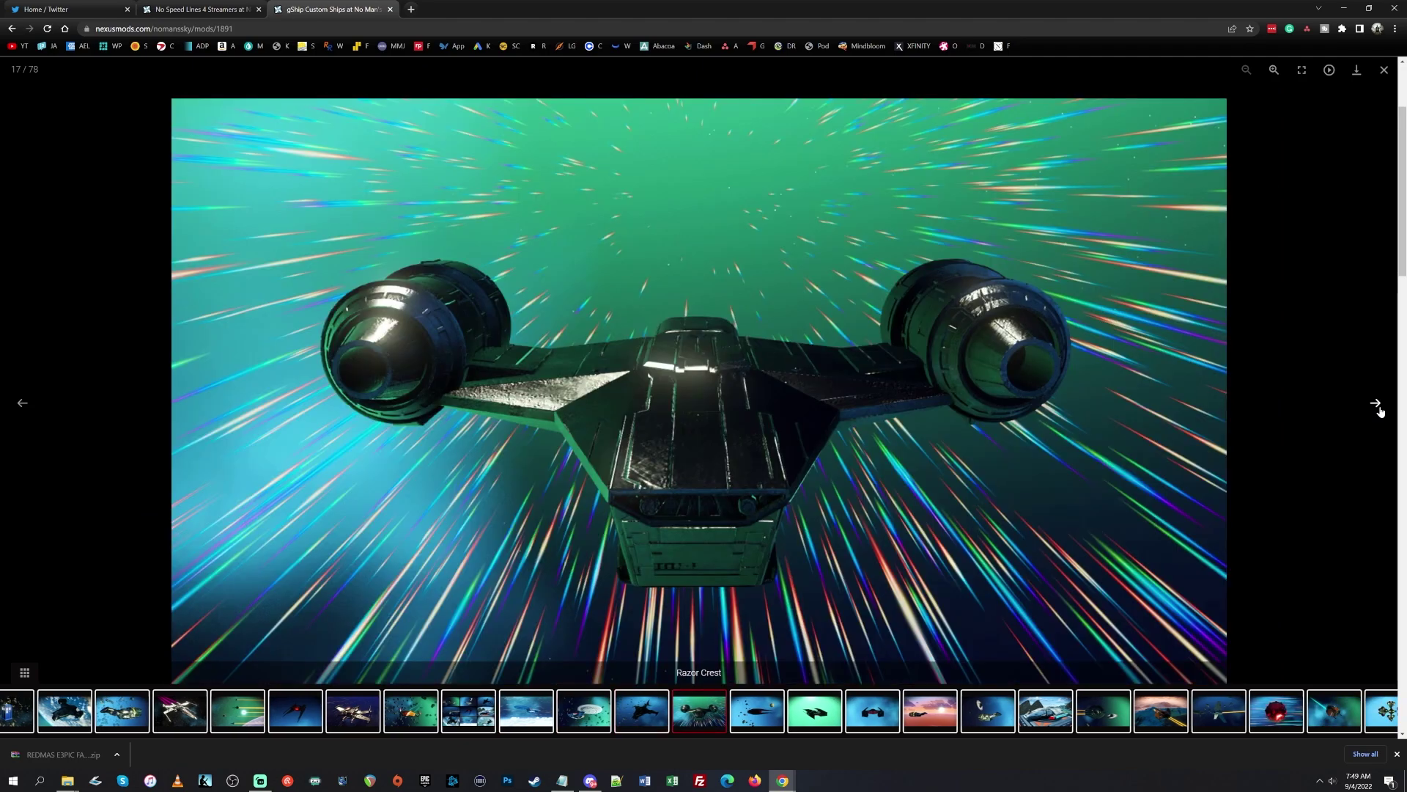
pyautogui.click(1380, 411)
pyautogui.click(1380, 411)
pyautogui.click(1380, 411)
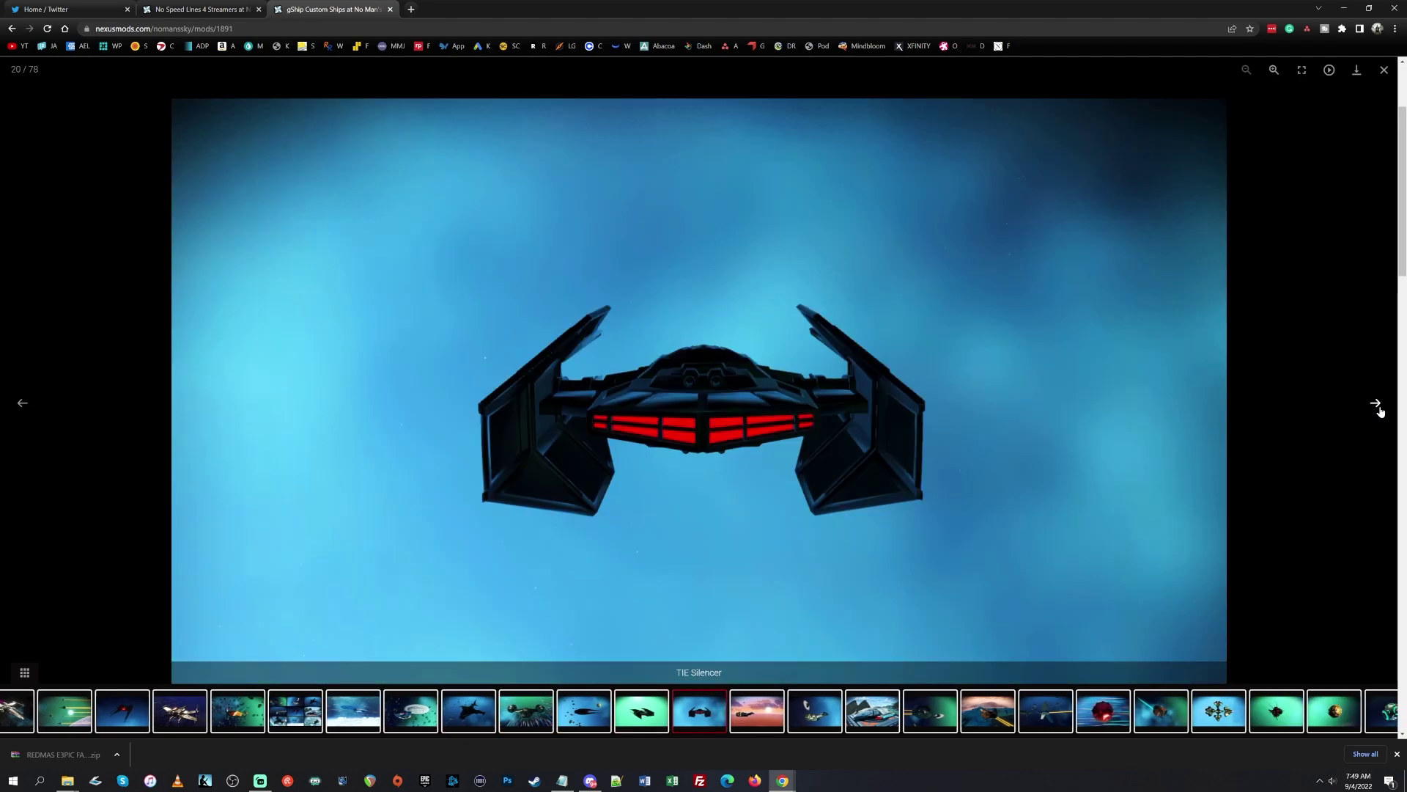
pyautogui.click(1380, 411)
pyautogui.click(1380, 411)
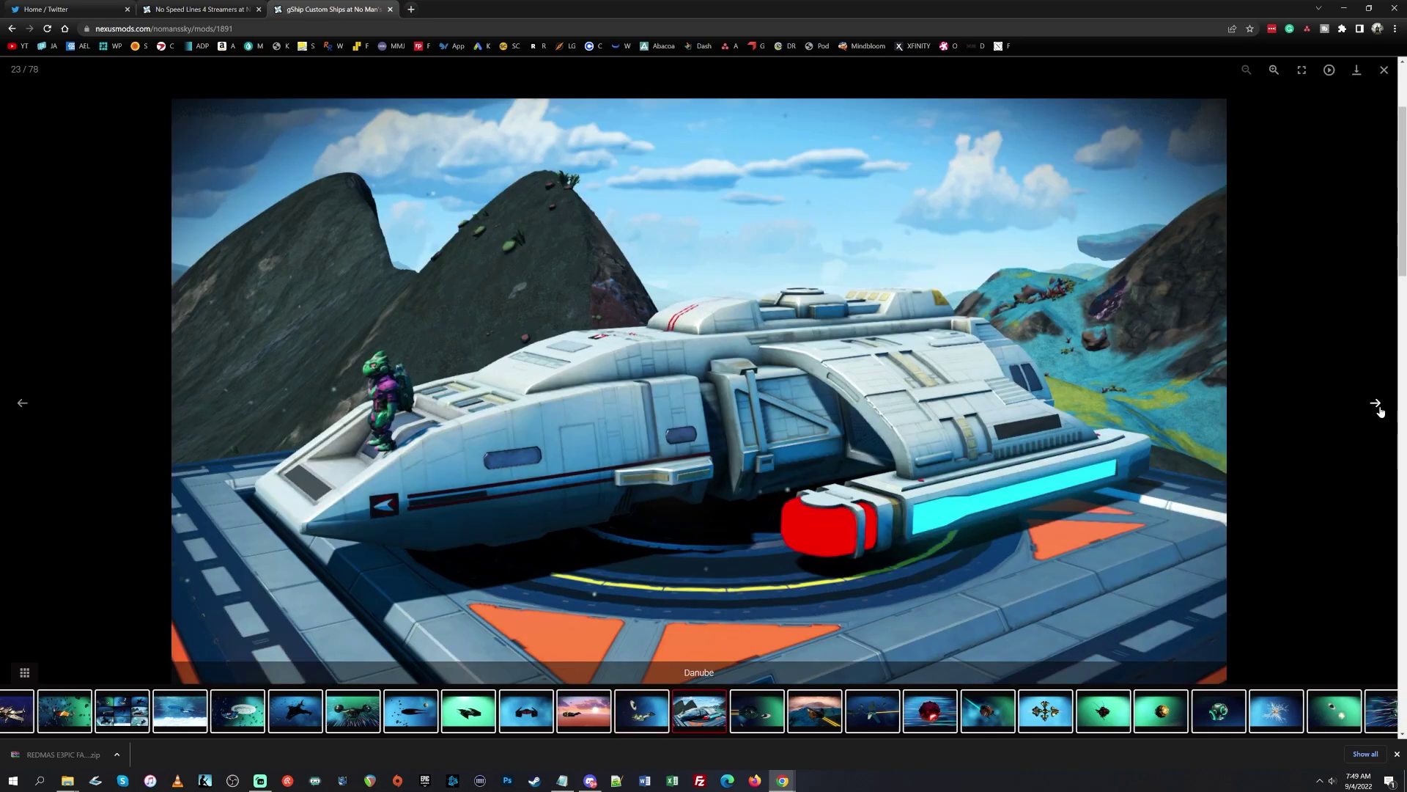
pyautogui.click(1380, 411)
pyautogui.click(1381, 411)
pyautogui.click(1380, 411)
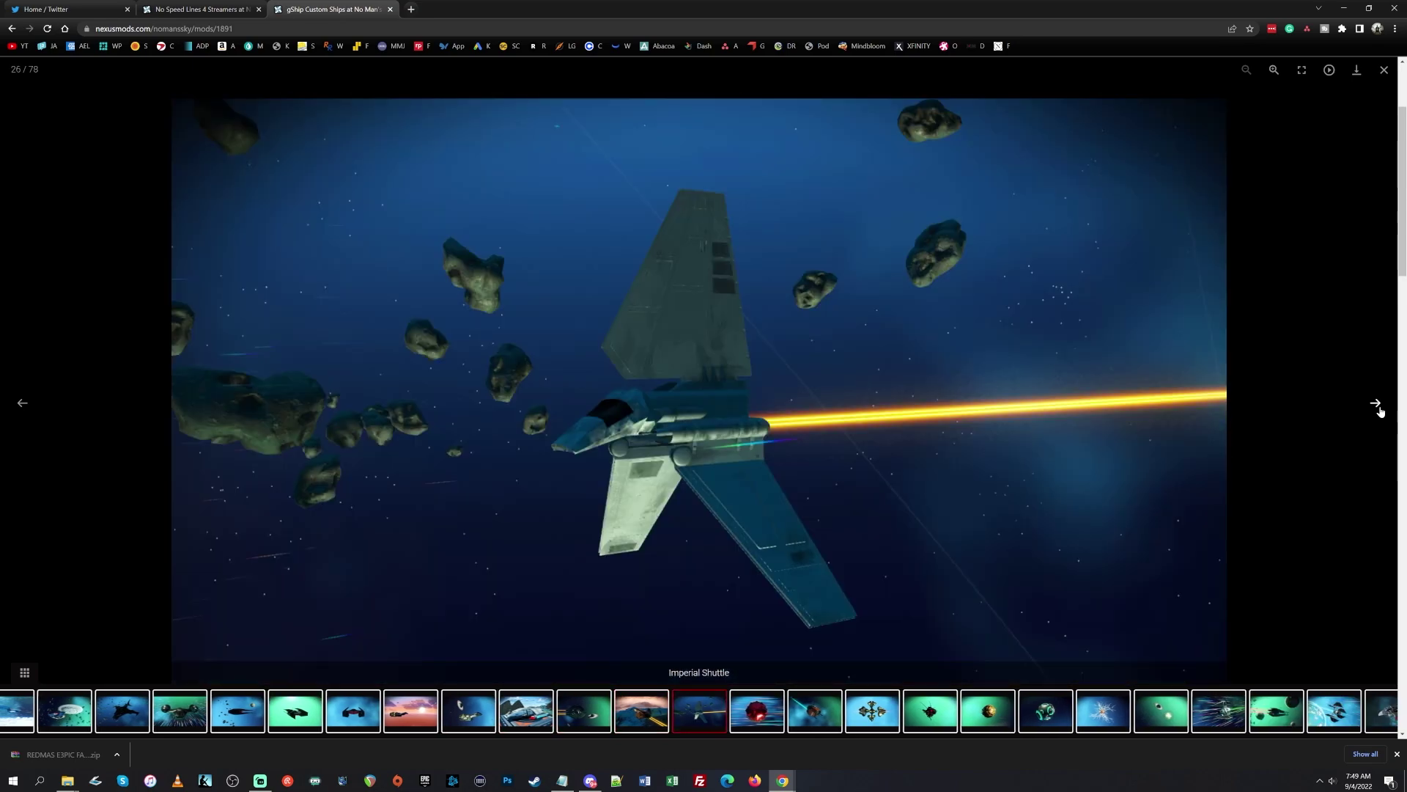
pyautogui.click(1380, 411)
pyautogui.click(1380, 411)
pyautogui.click(1380, 411)
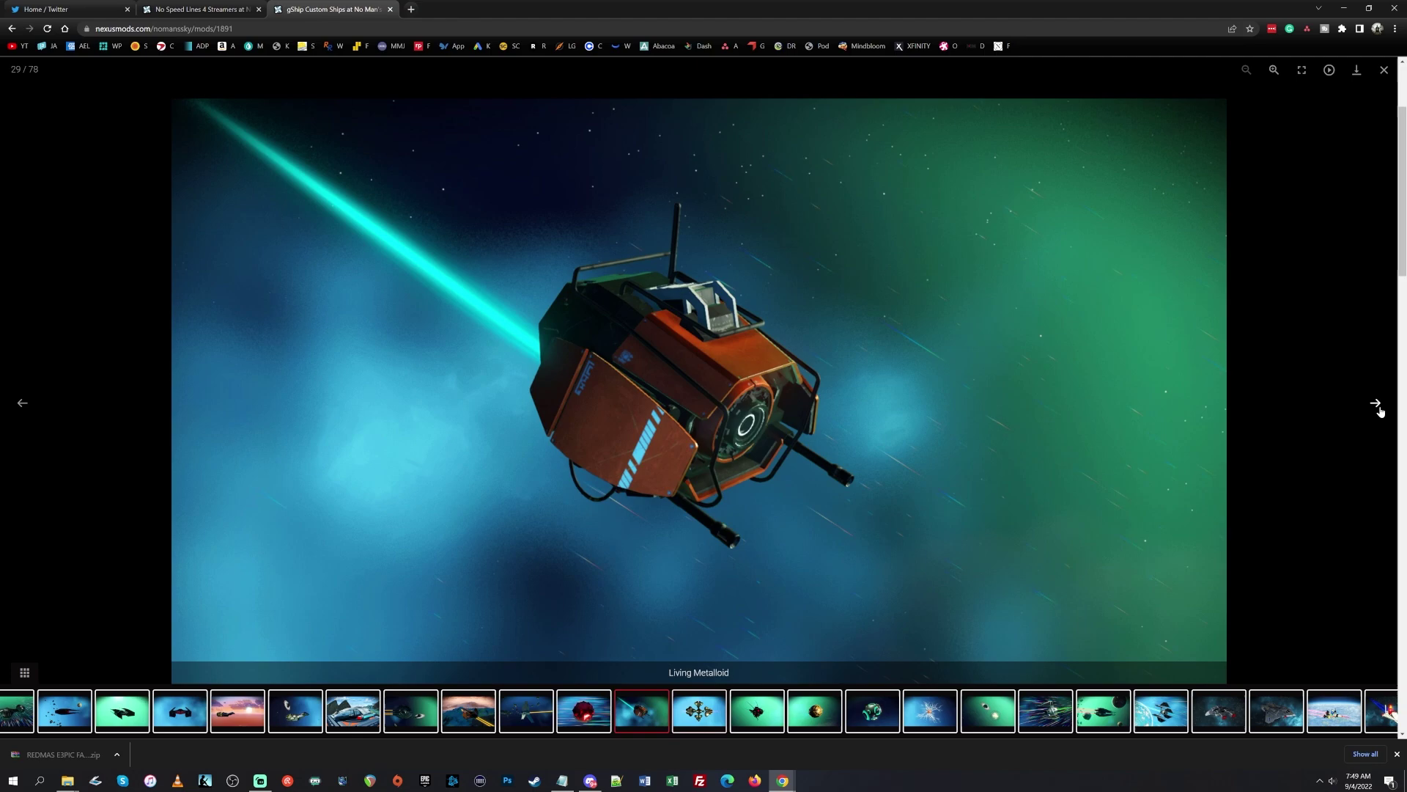
pyautogui.click(1380, 411)
pyautogui.click(1380, 411)
pyautogui.click(1380, 412)
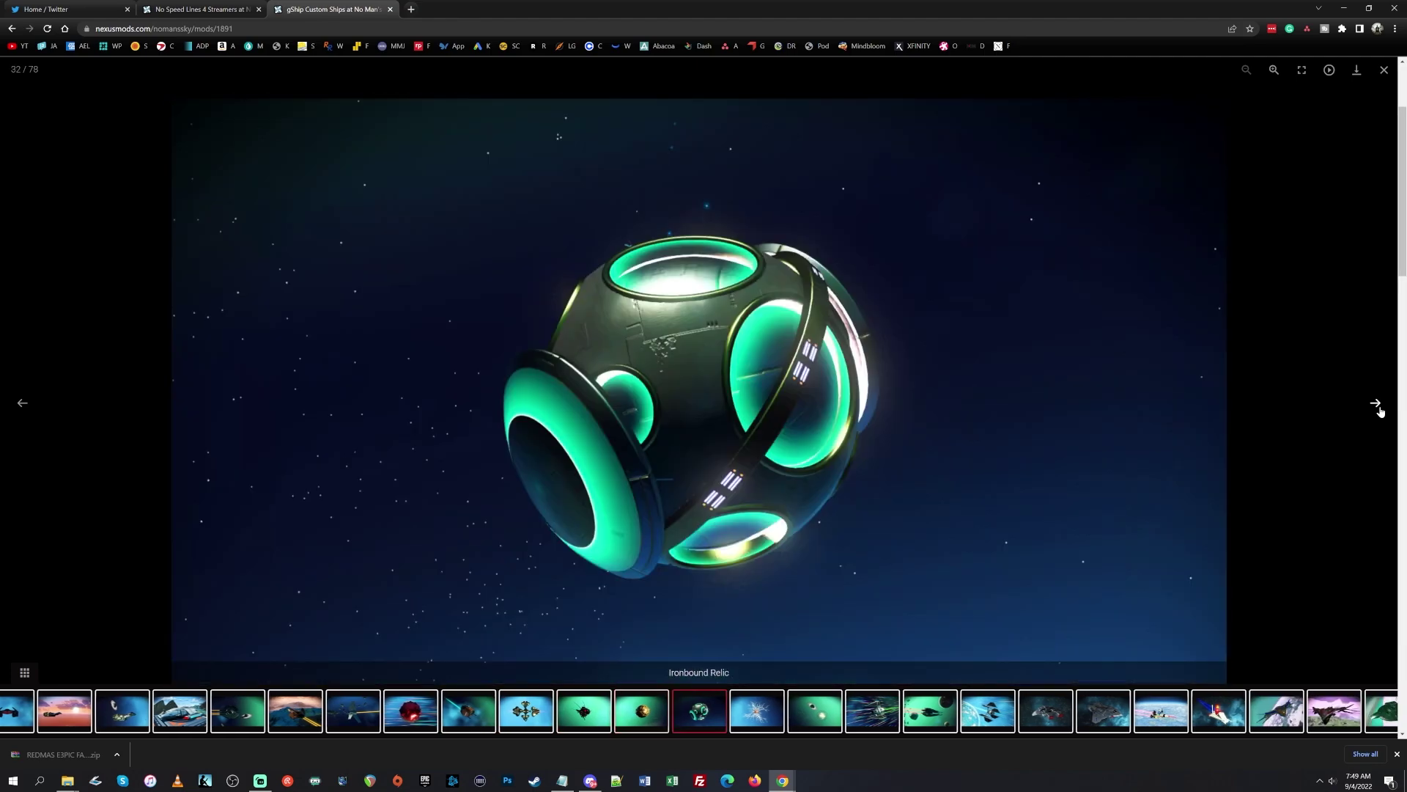
pyautogui.click(1380, 411)
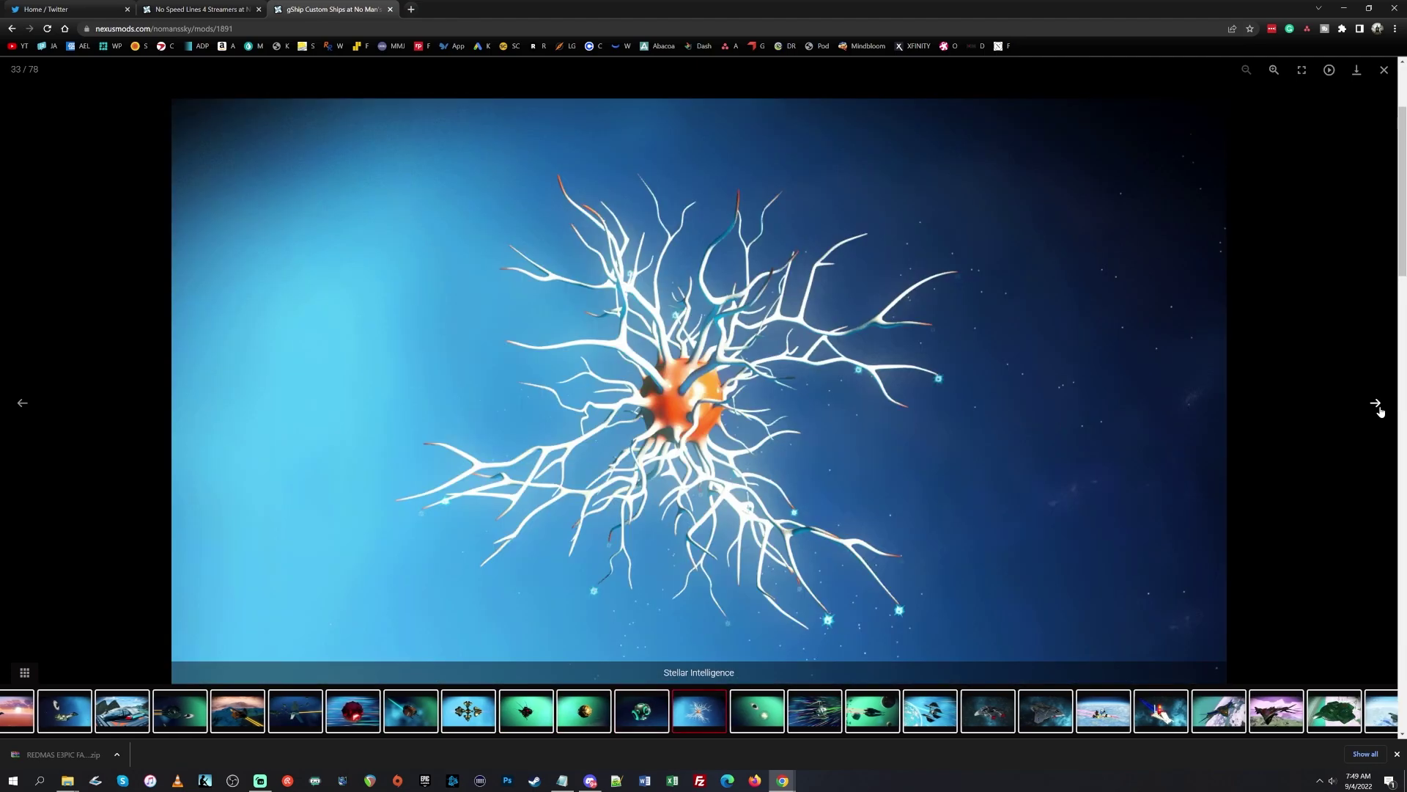
pyautogui.click(1380, 411)
pyautogui.click(1380, 411)
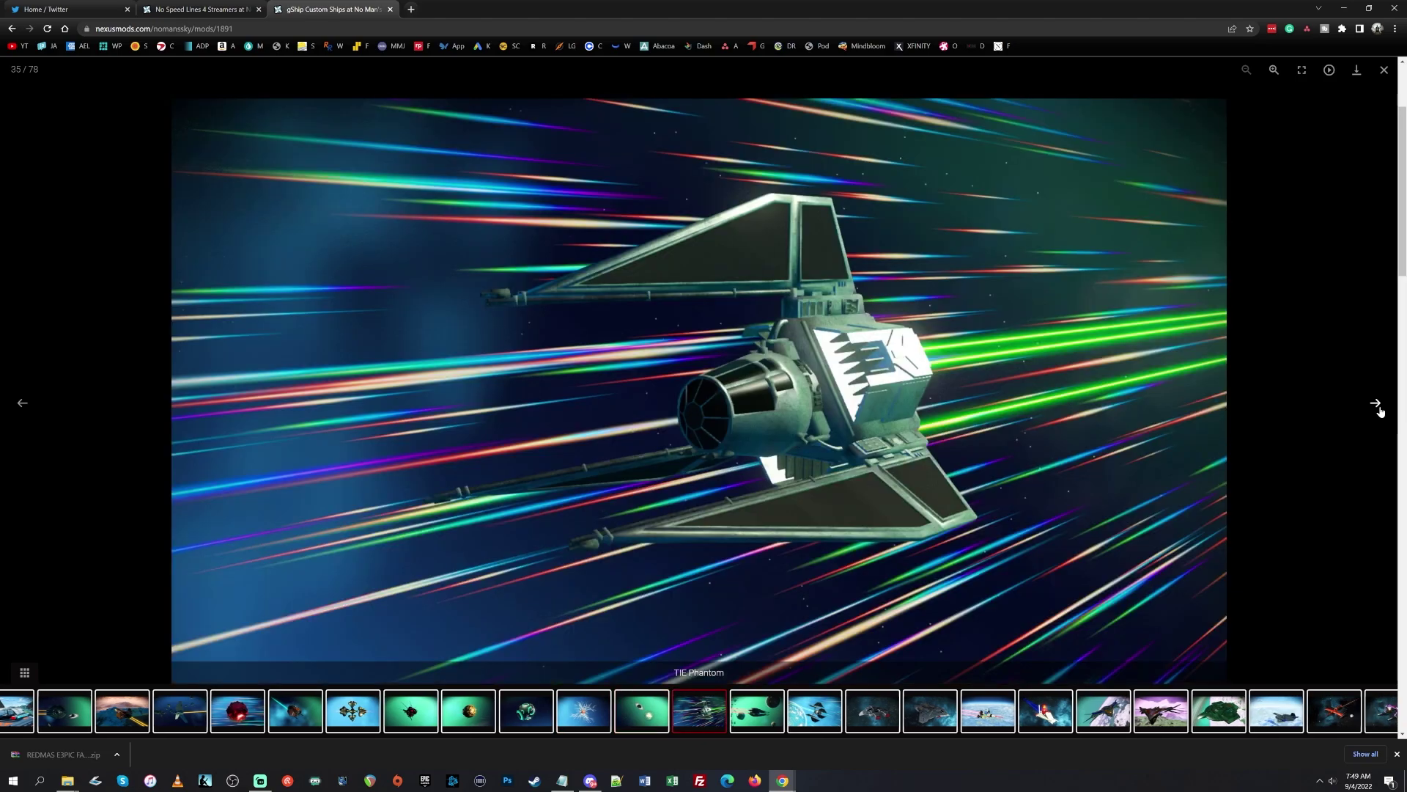
pyautogui.click(1380, 411)
pyautogui.click(1380, 411)
pyautogui.click(1380, 411)
pyautogui.click(1380, 411)
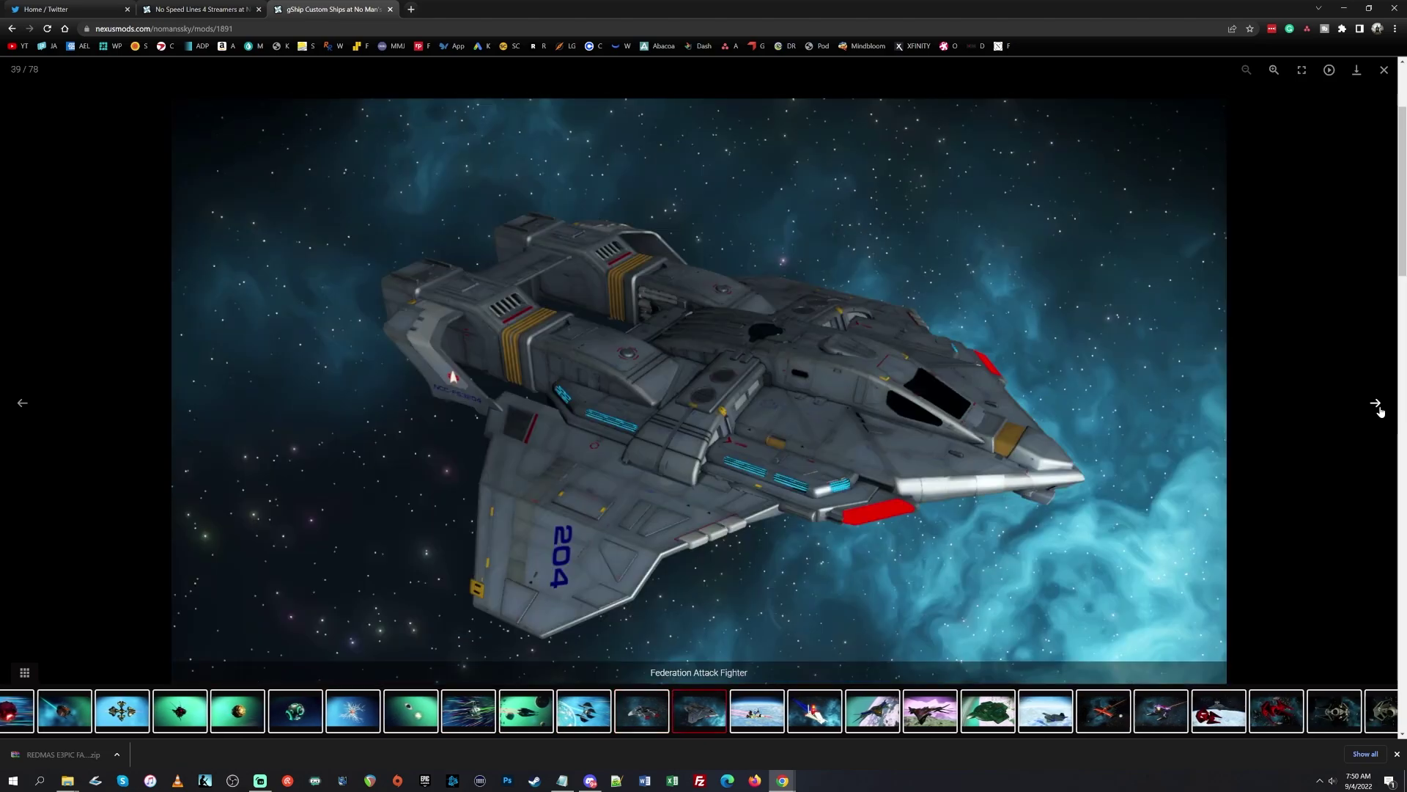
pyautogui.click(1380, 411)
pyautogui.click(1380, 411)
pyautogui.click(1380, 411)
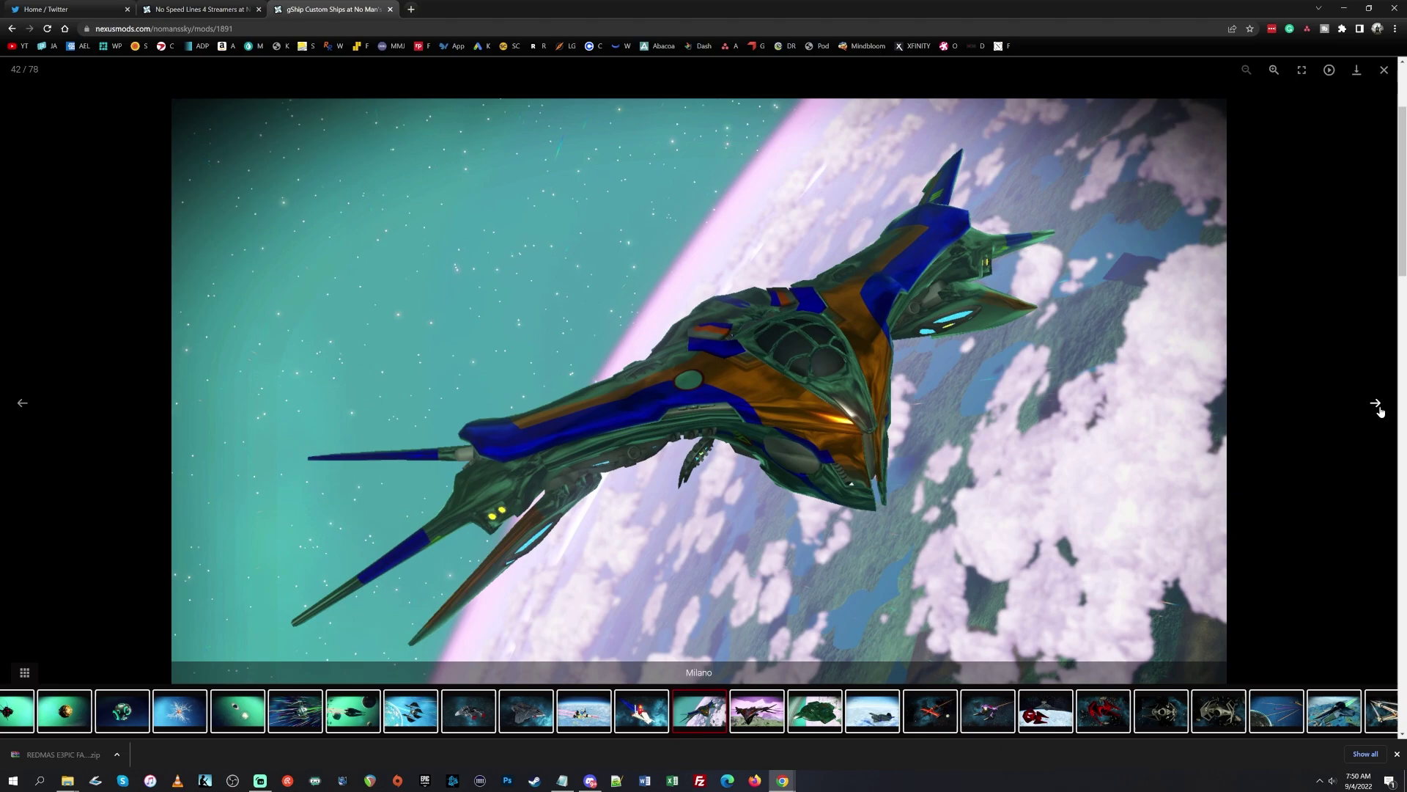
pyautogui.click(1380, 412)
pyautogui.click(1380, 412)
pyautogui.click(1380, 411)
pyautogui.click(1380, 411)
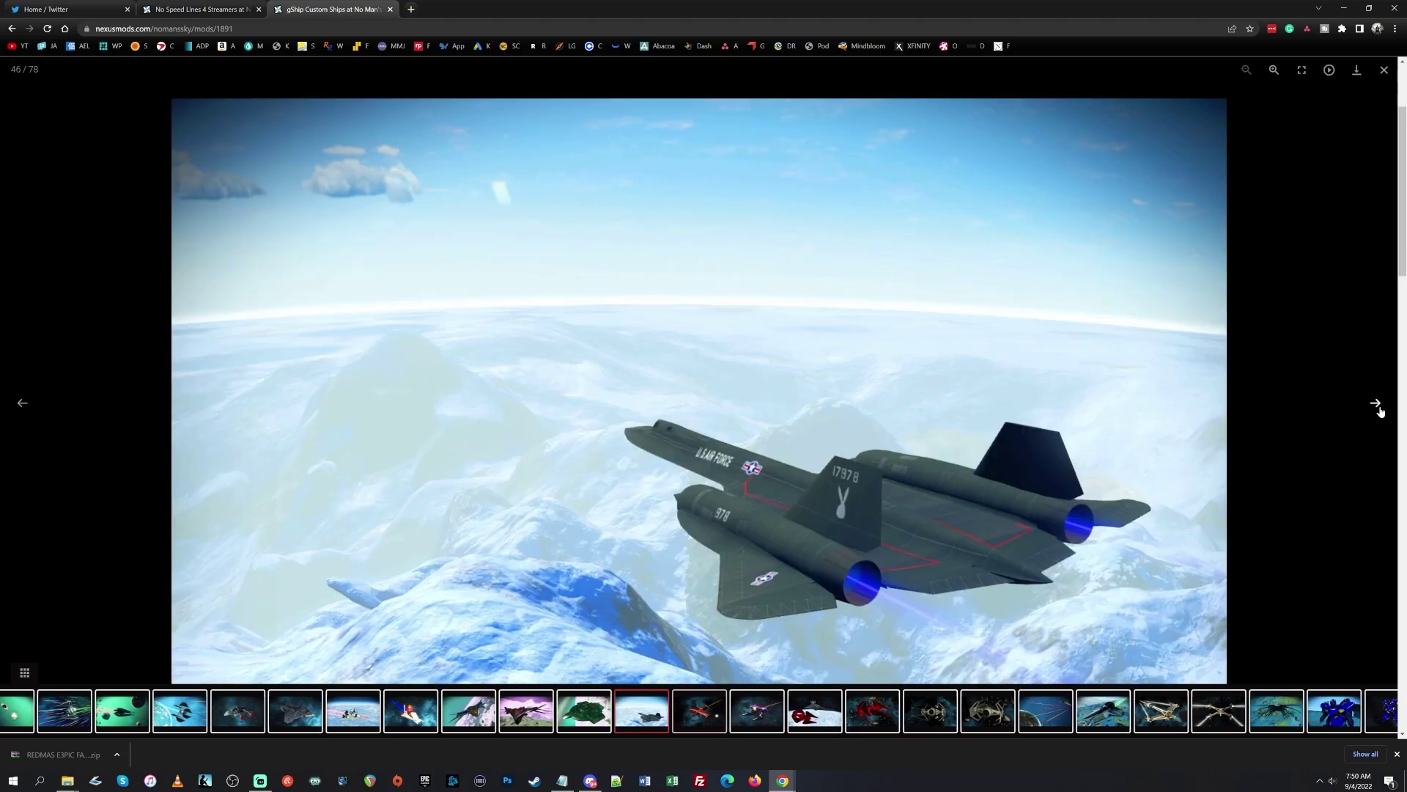
pyautogui.click(1380, 412)
pyautogui.click(1380, 411)
pyautogui.click(1380, 411)
pyautogui.click(1380, 411)
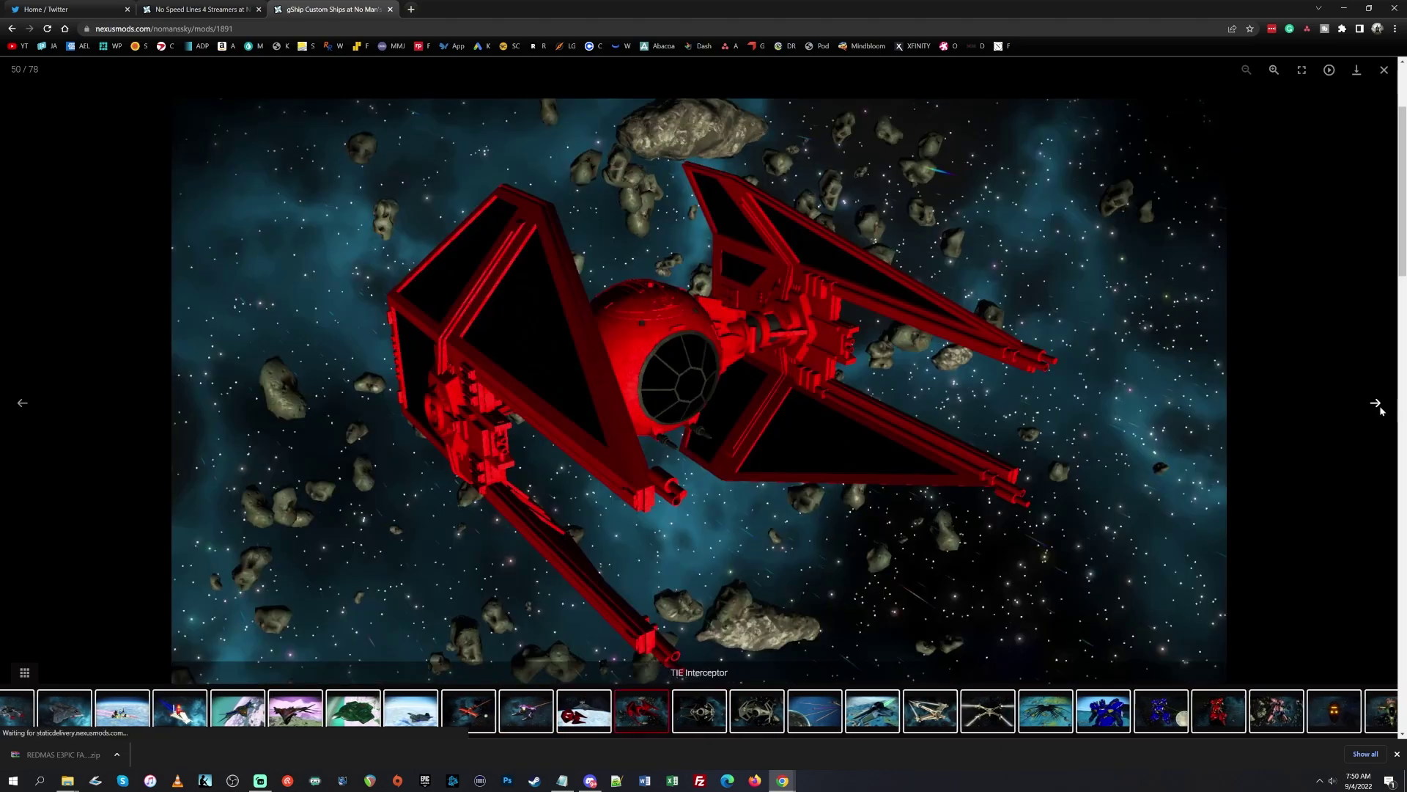
pyautogui.click(1381, 412)
pyautogui.click(1380, 411)
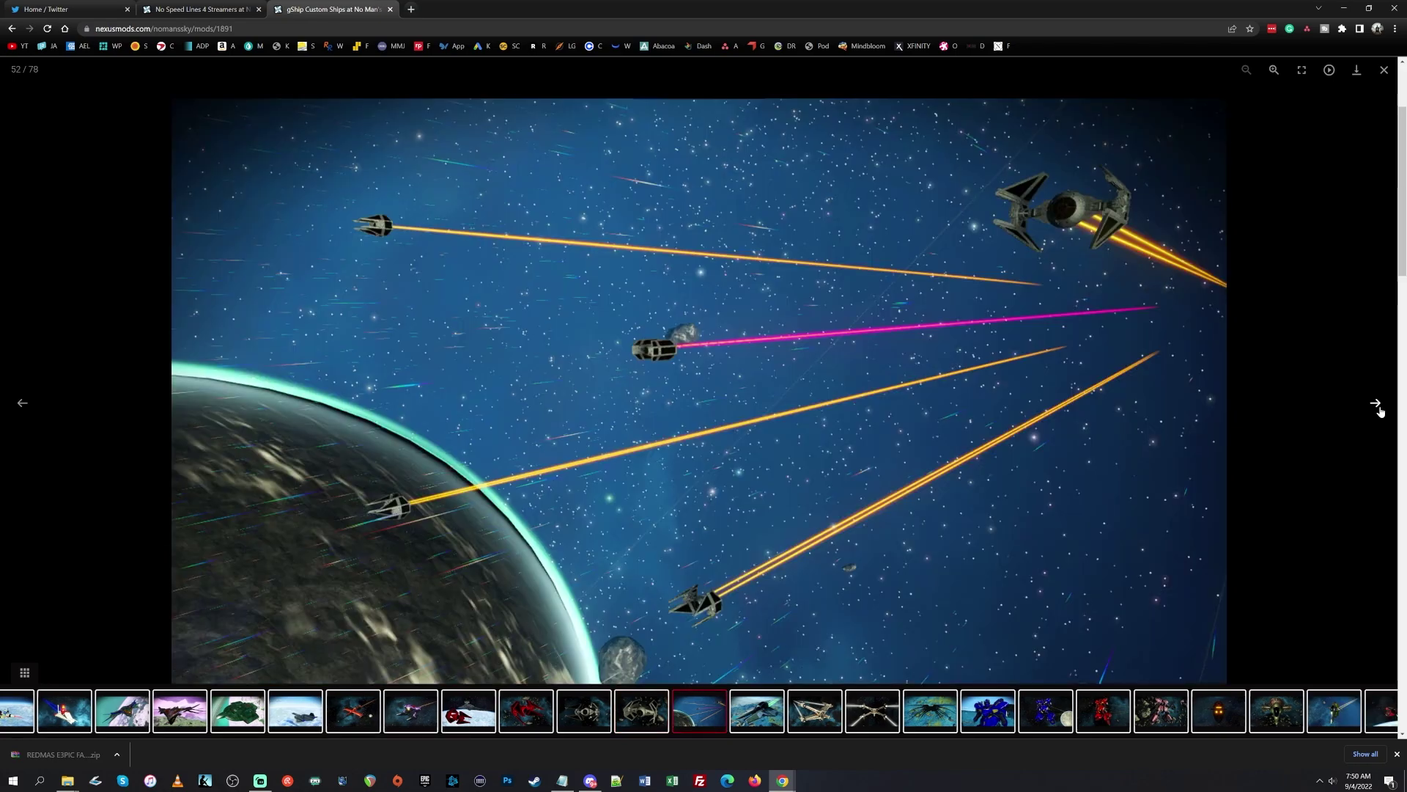
pyautogui.click(1380, 411)
pyautogui.click(1380, 411)
pyautogui.click(1380, 411)
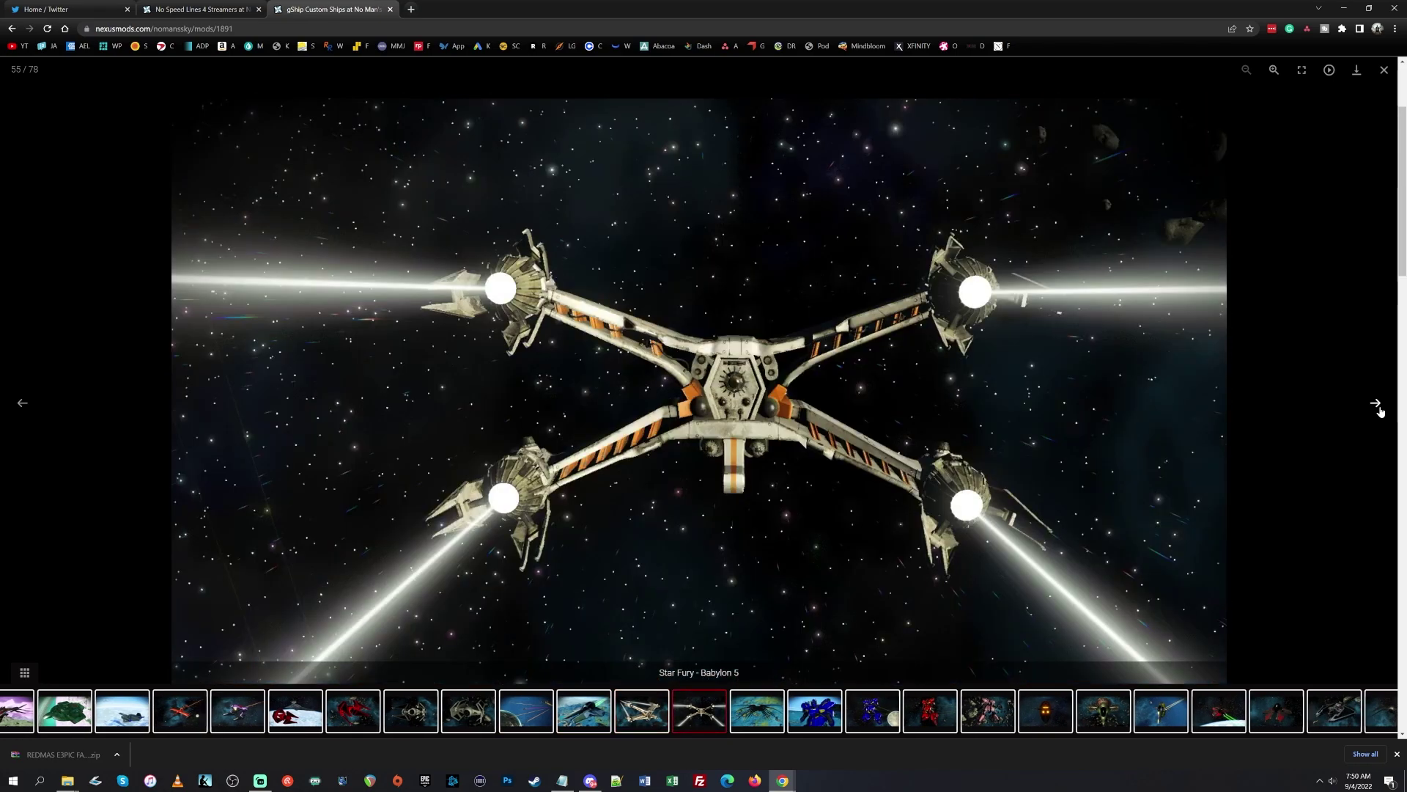
pyautogui.click(1380, 411)
pyautogui.click(1380, 411)
pyautogui.click(1380, 411)
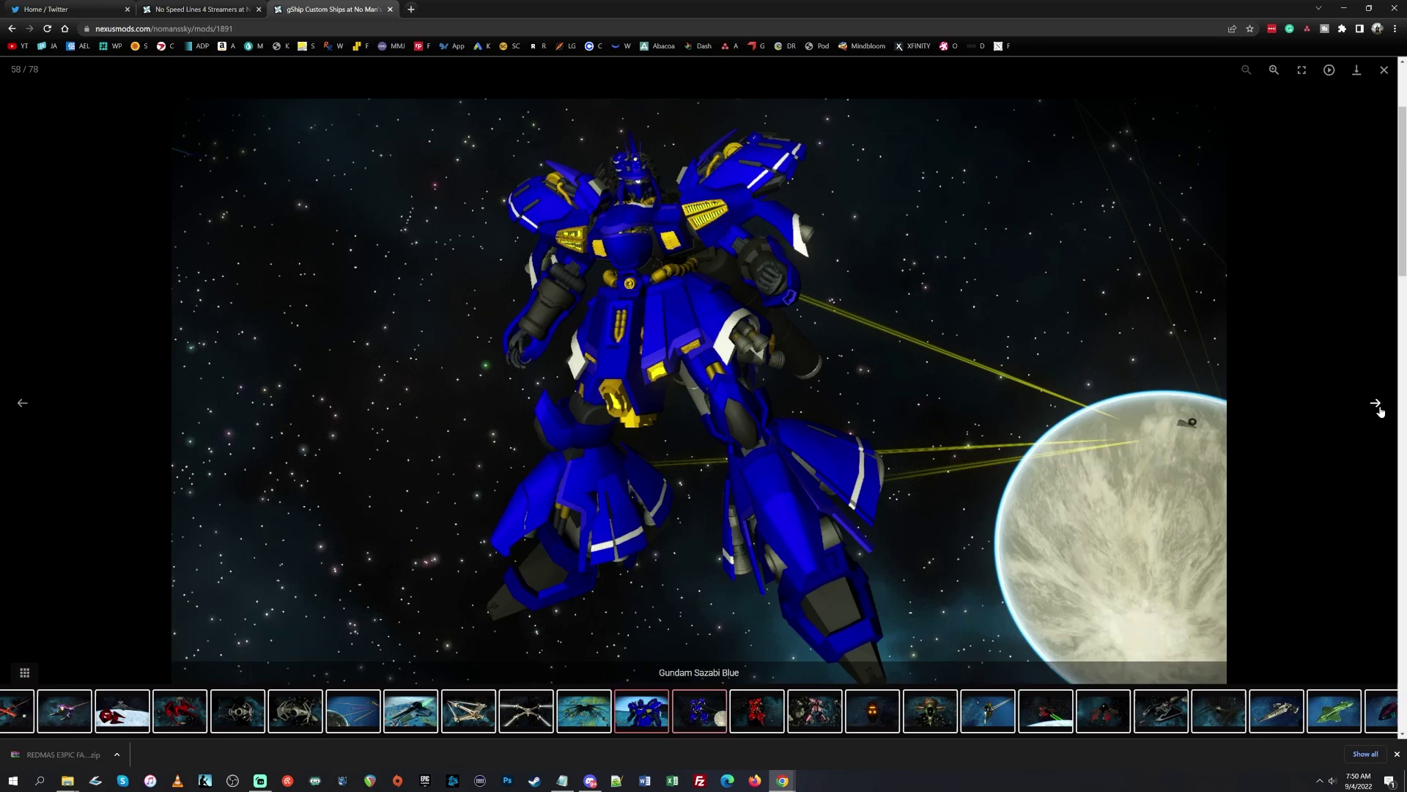
pyautogui.doubleClick(1381, 412)
pyautogui.doubleClick(1380, 412)
pyautogui.doubleClick(1380, 412)
pyautogui.doubleClick(1380, 412)
pyautogui.click(1380, 411)
pyautogui.click(1383, 70)
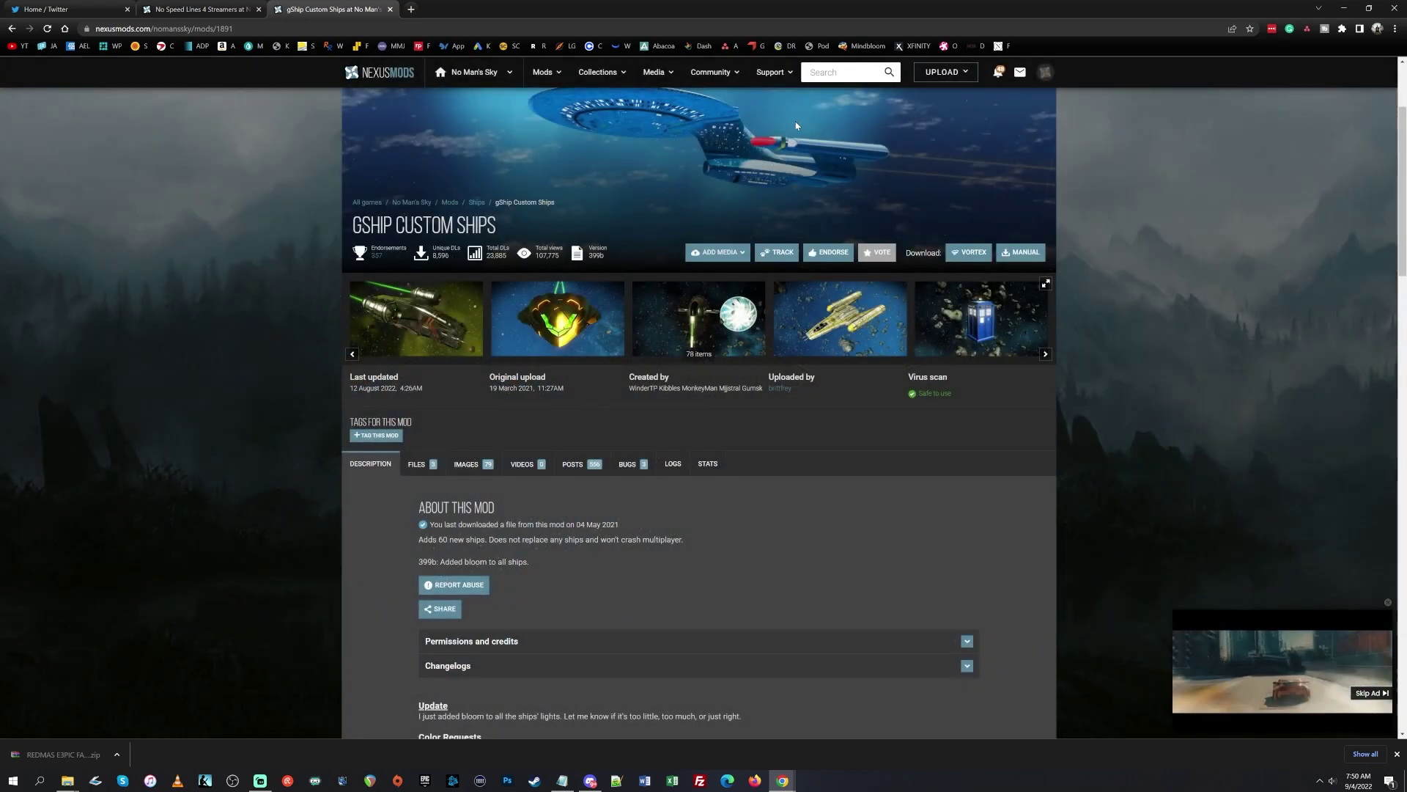
# Step: Switch to the No Speed Lines 4 Streamers tab, then back to gShip Custom Ships
pyautogui.click(210, 7)
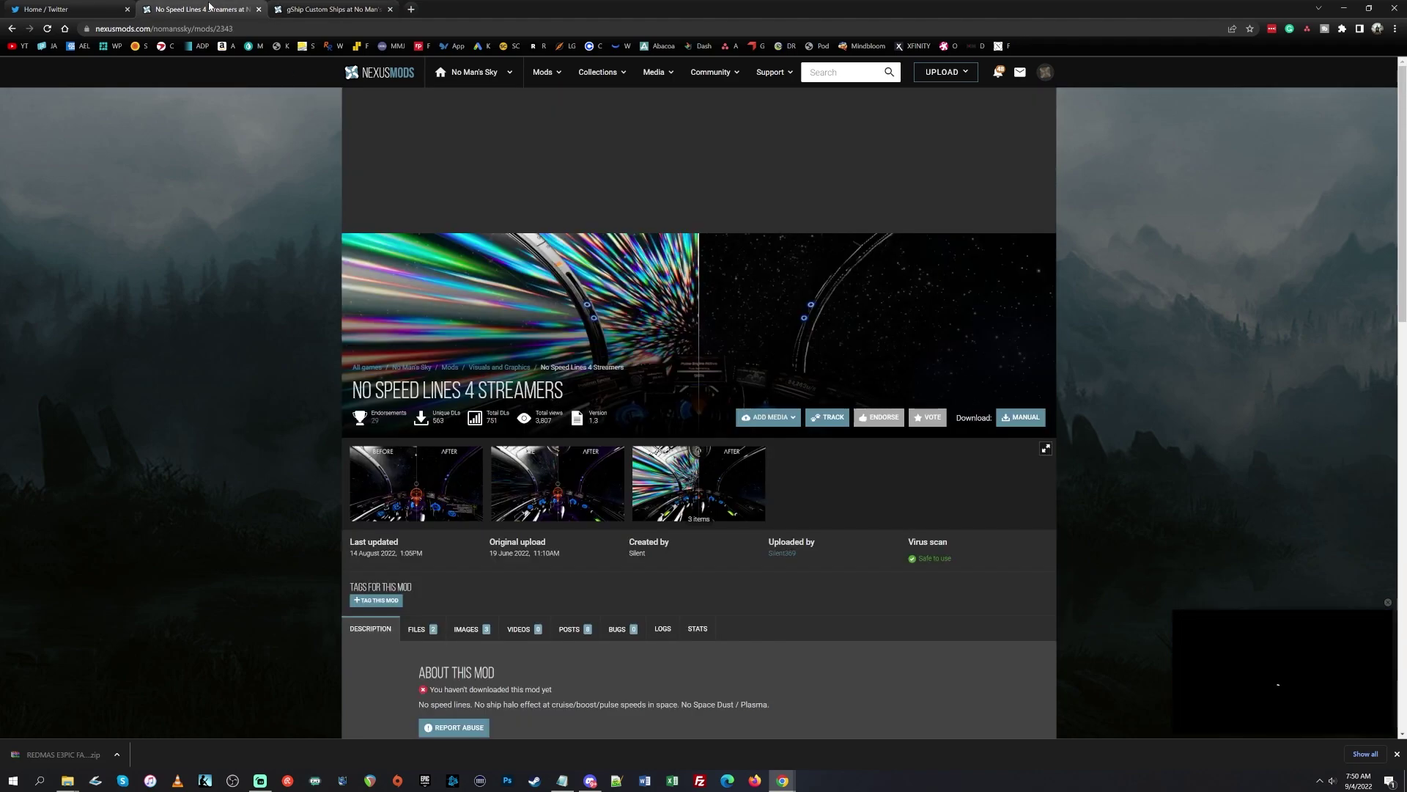
pyautogui.click(317, 7)
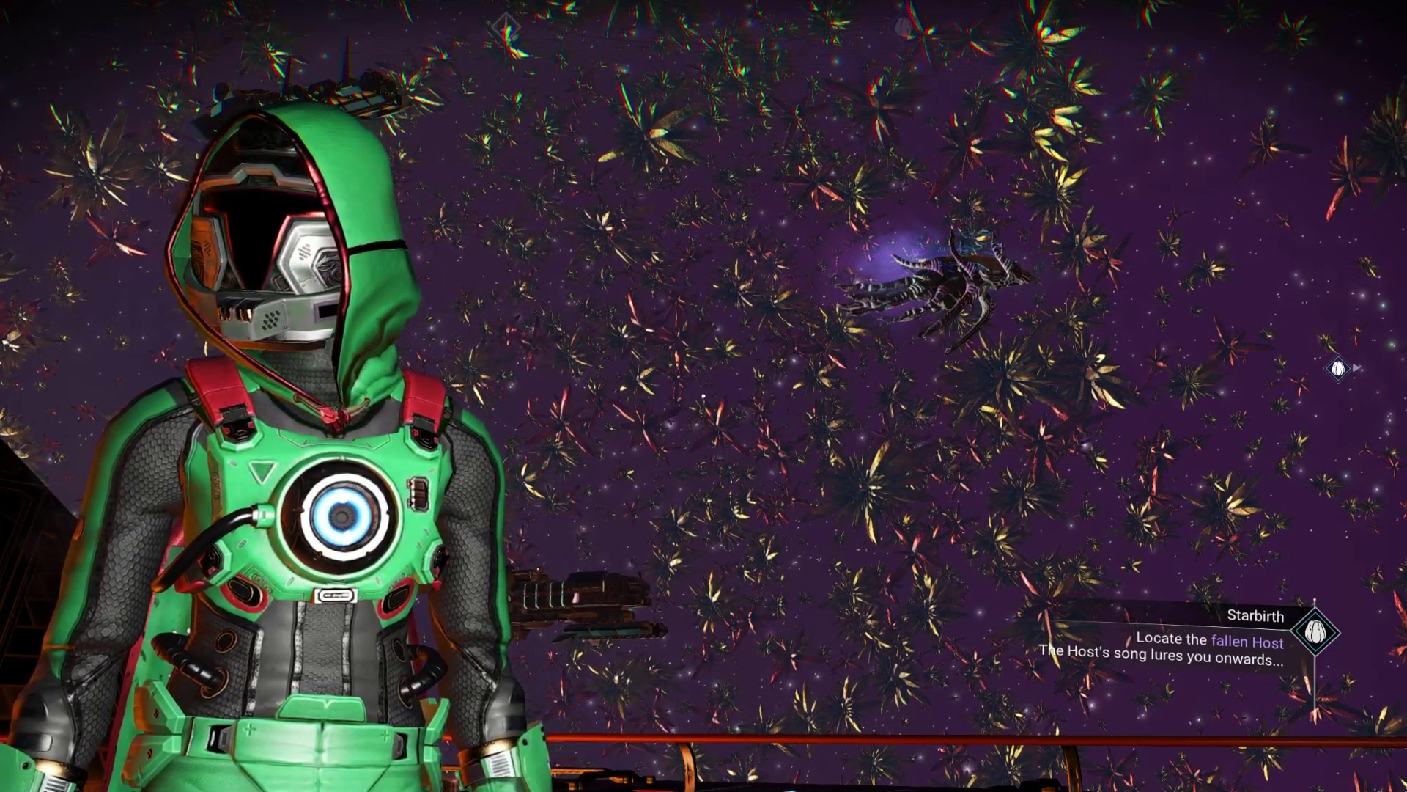
# Step: Walk the green-suited explorer left and right across the freighter deck
pyautogui.press('d')
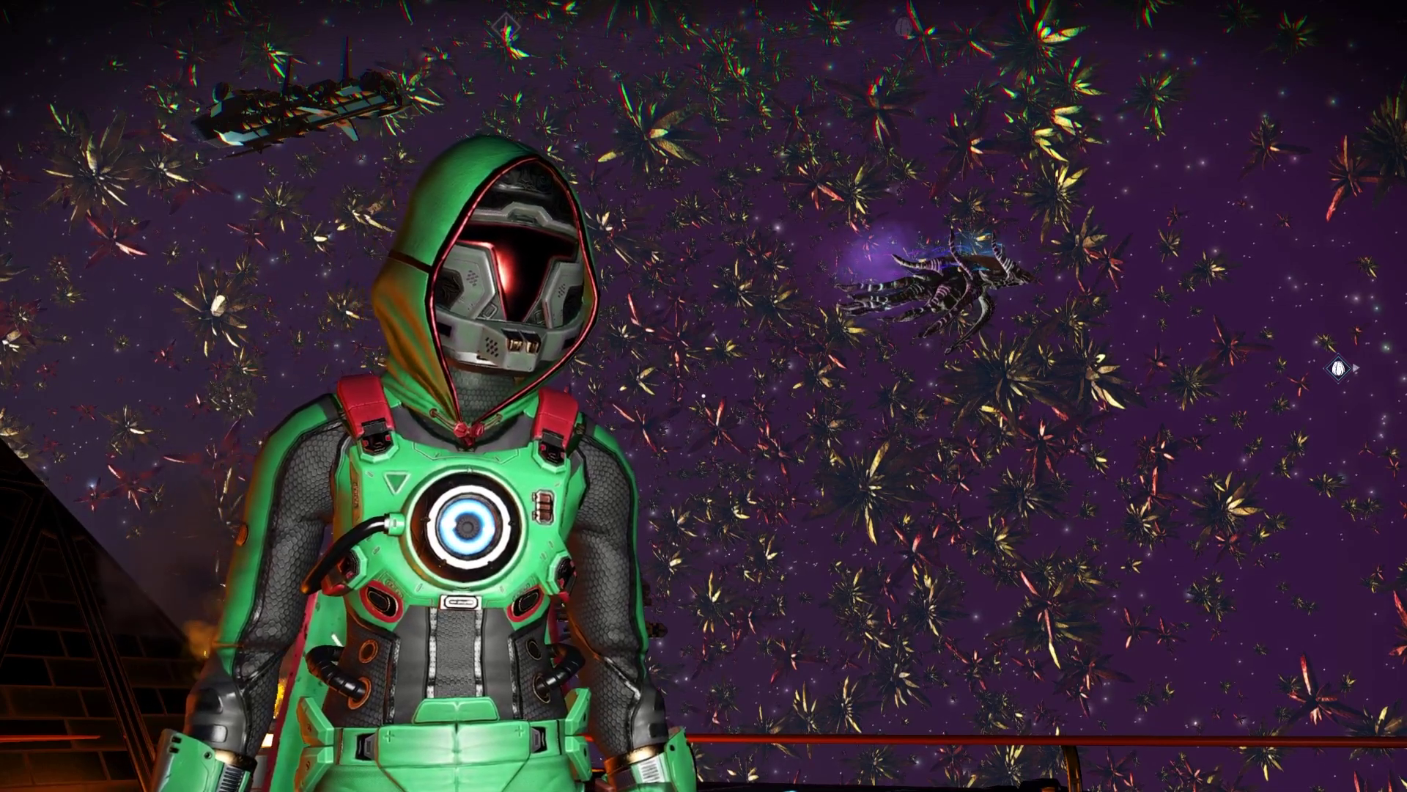
pyautogui.press('a')
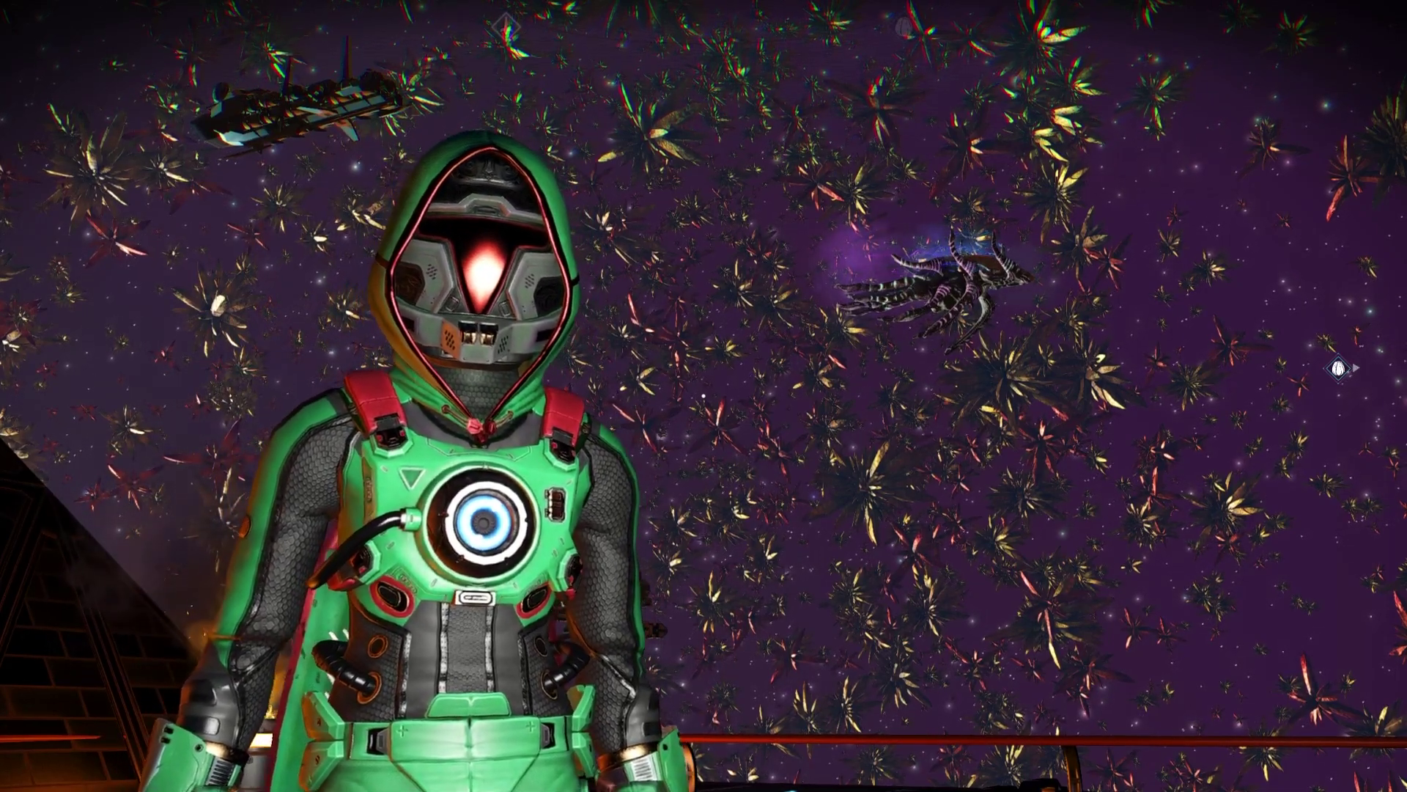
pyautogui.press('a')
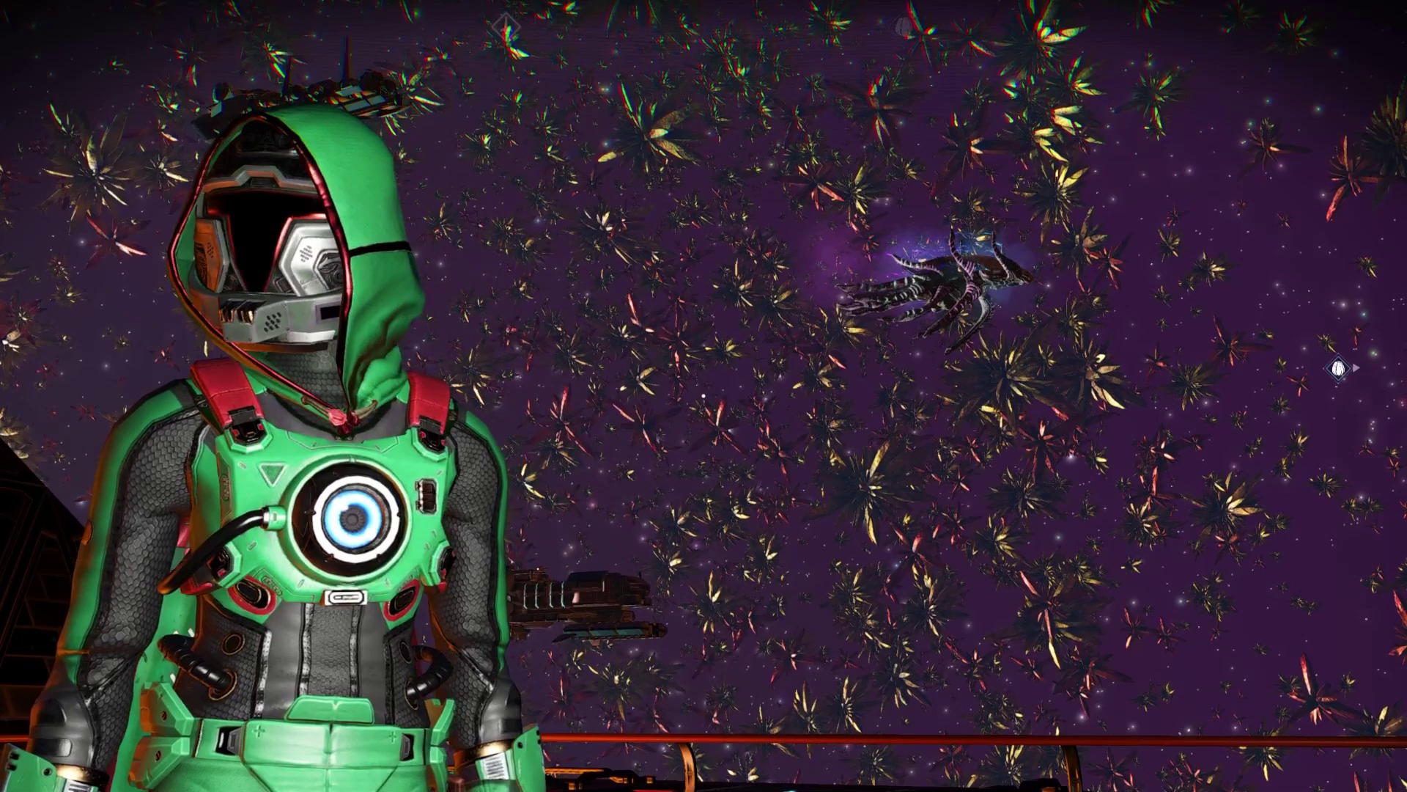
pyautogui.press('d')
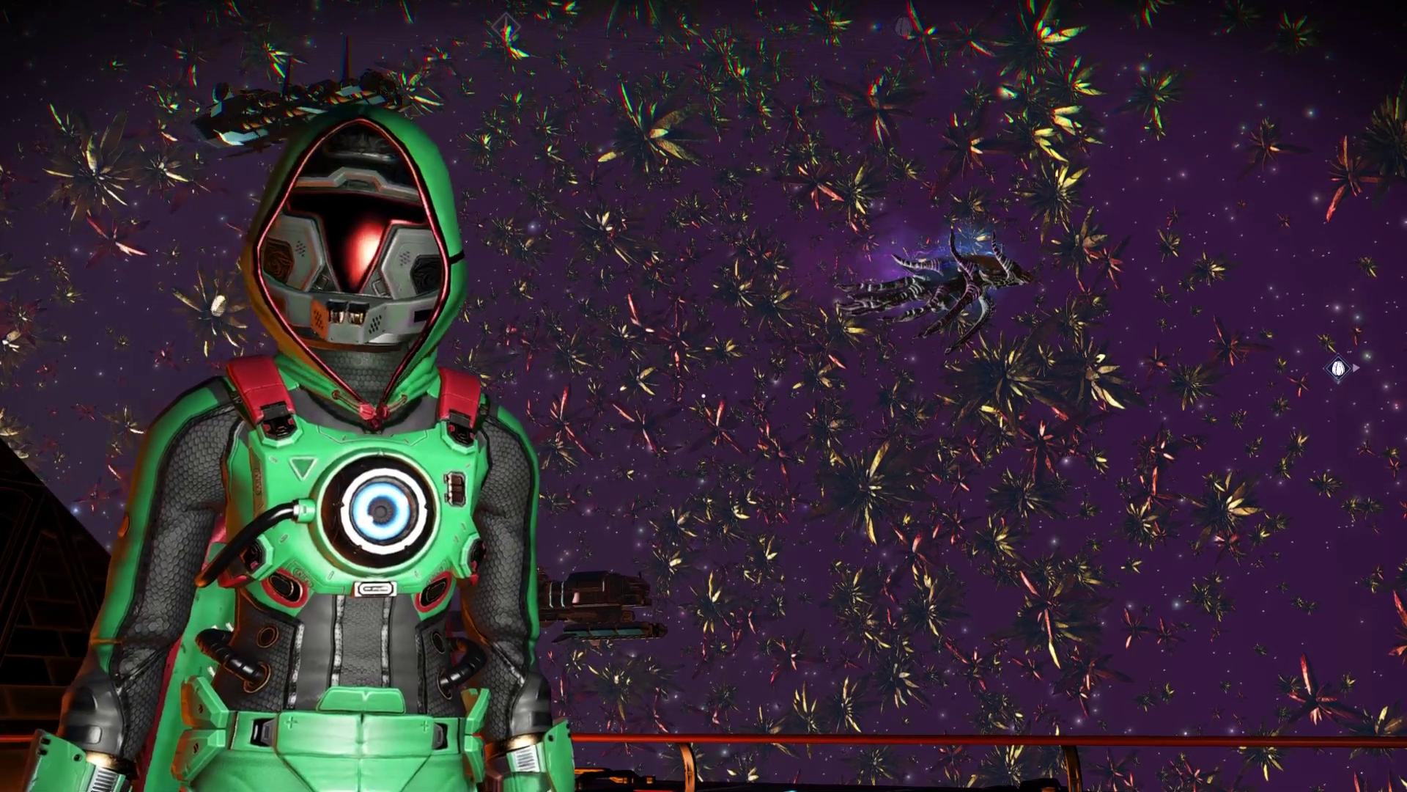
pyautogui.press('d')
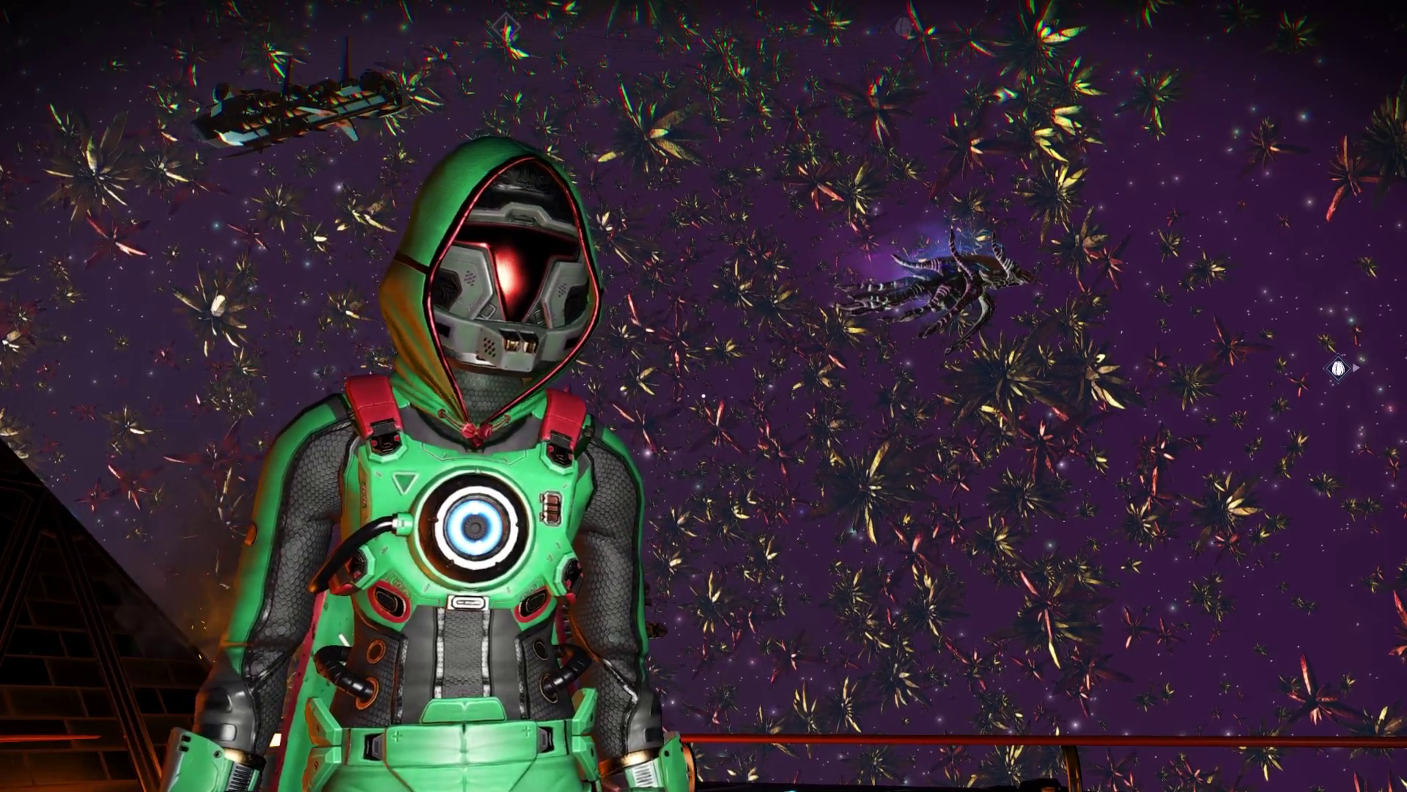
pyautogui.press('a')
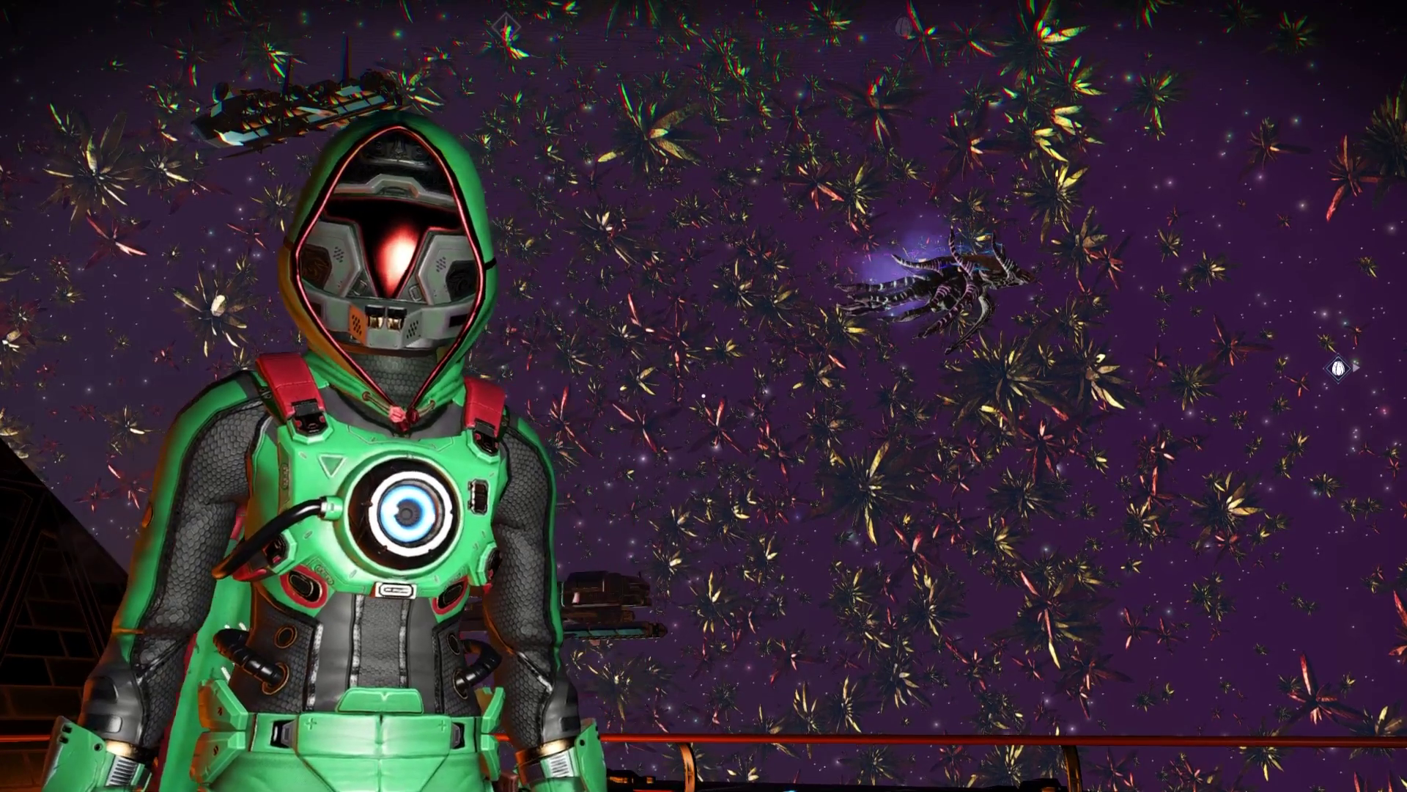
pyautogui.press('a')
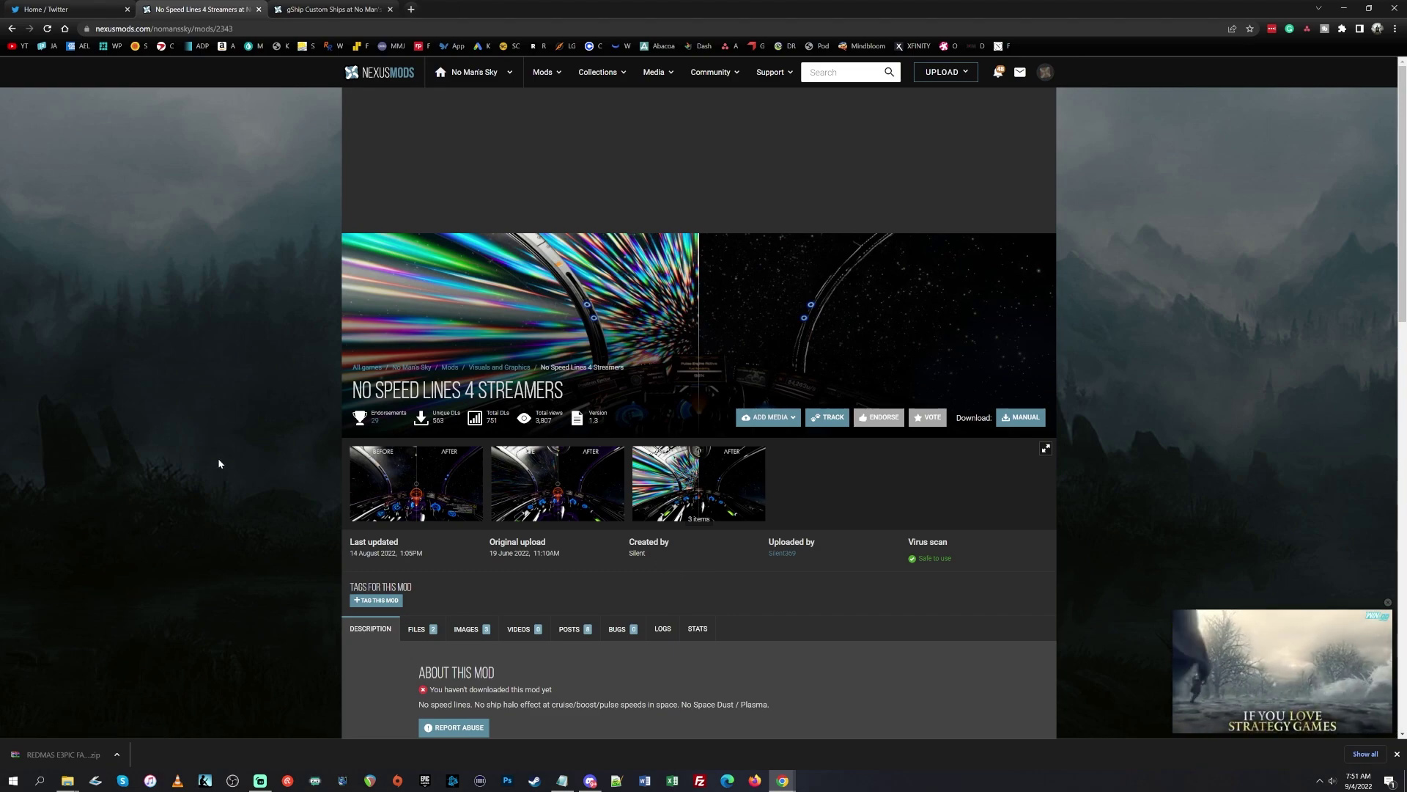
# Step: Scroll down slightly and select the NO SPEED LINES 4 STREAMERS title text
pyautogui.scroll(-1, 218, 463)
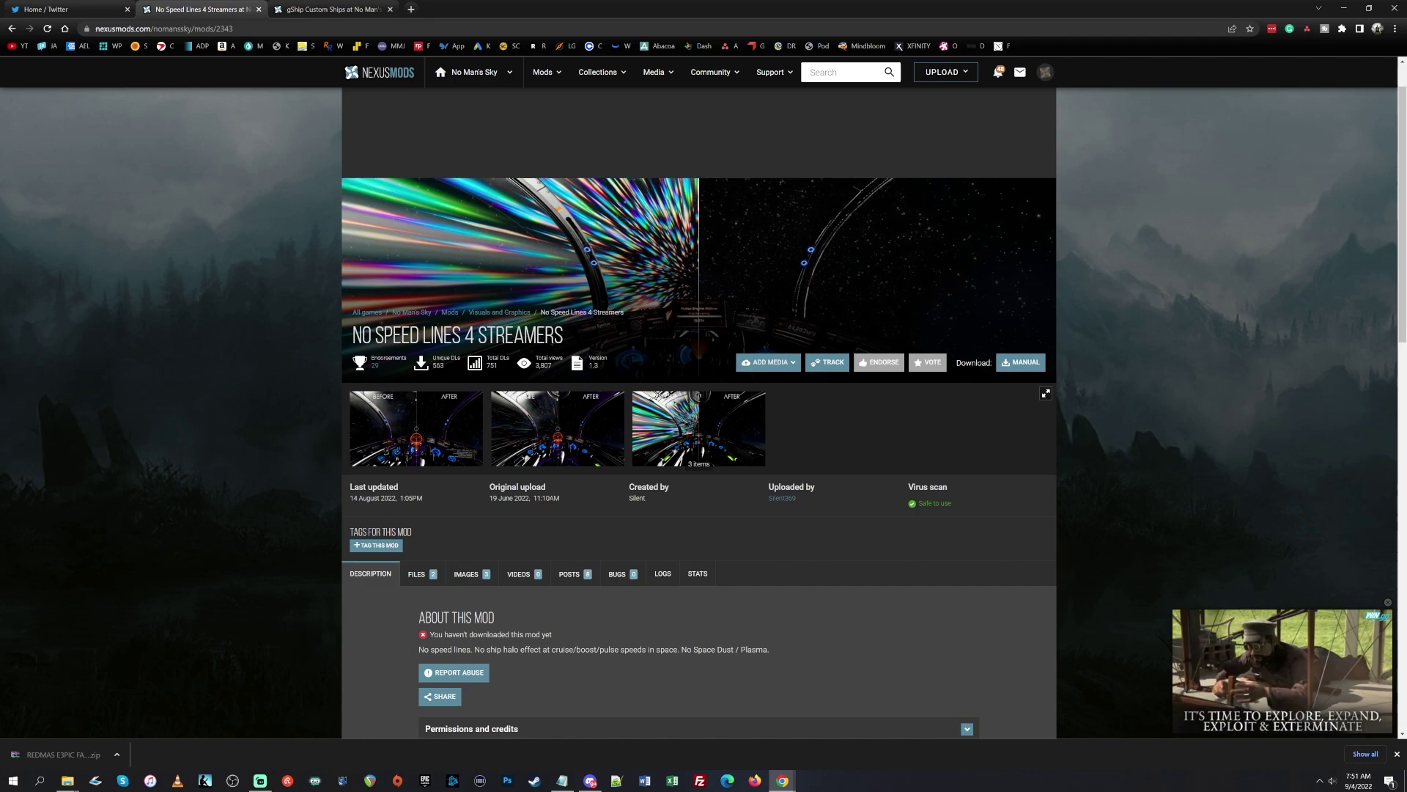
pyautogui.tripleClick(463, 335)
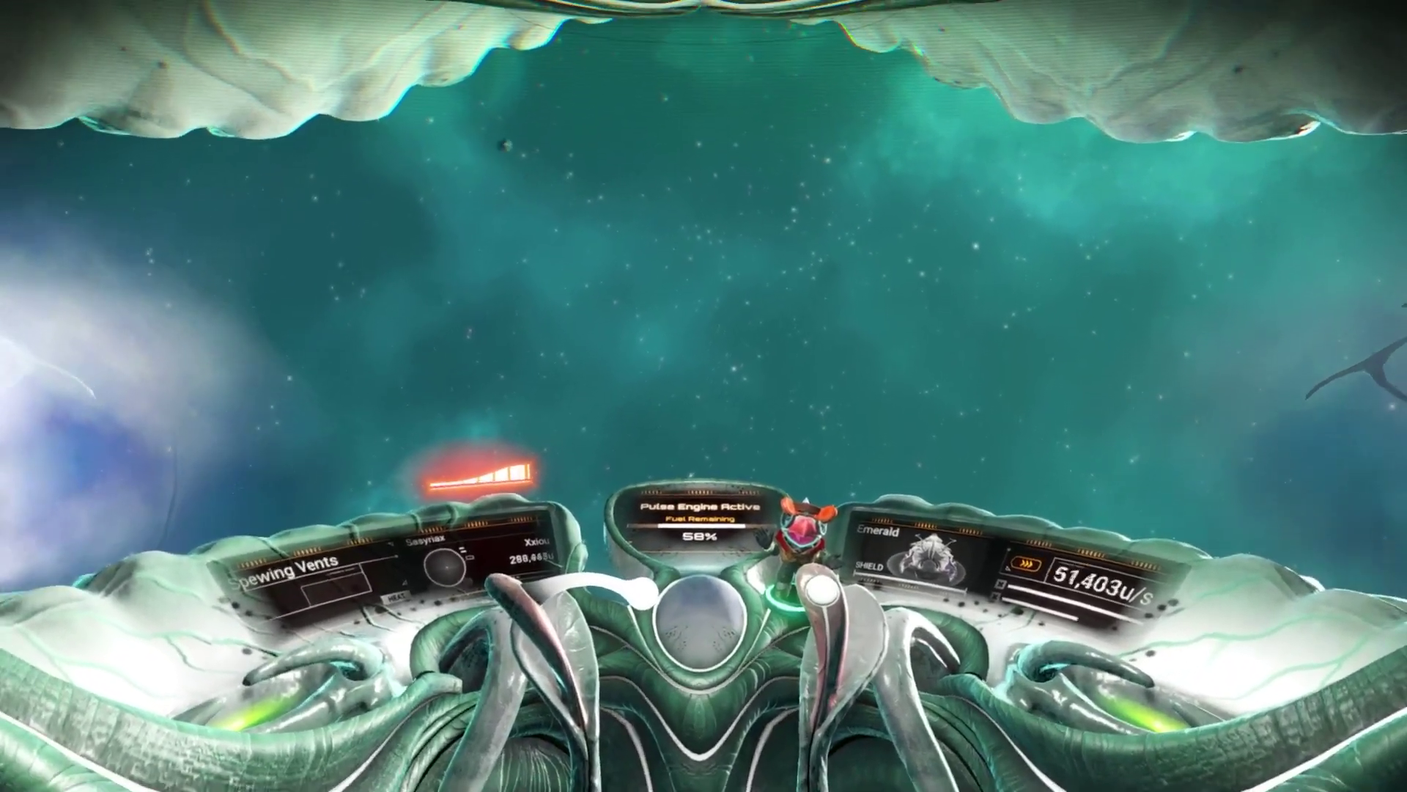
# Step: Open the starship inventory, check an empty slot, then close it again
pyautogui.press('Tab')
pyautogui.click(699, 396)
pyautogui.press('Tab')
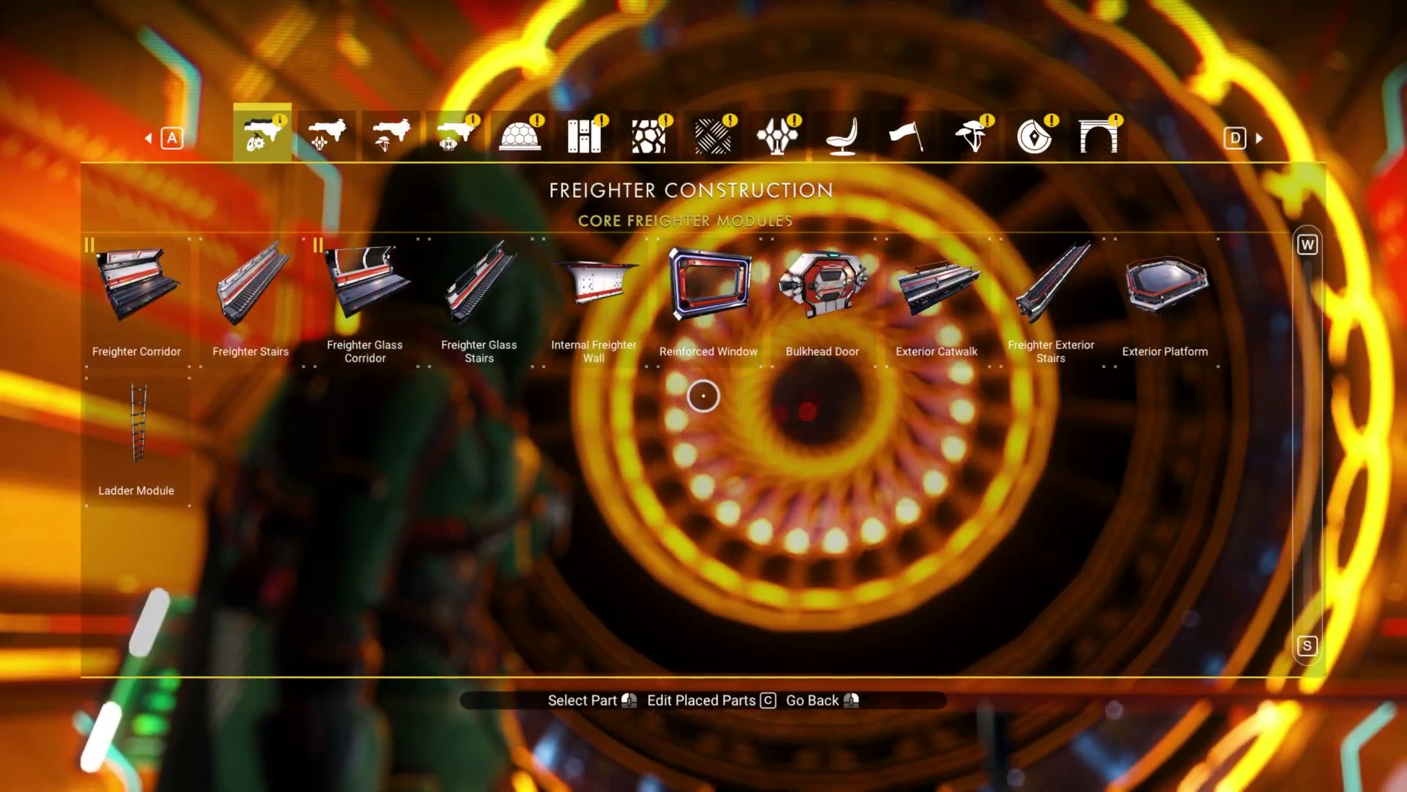
# Step: Reopen the construction catalogue and browse Technology, Agricultural and Industrial freighter modules
pyautogui.press('c')
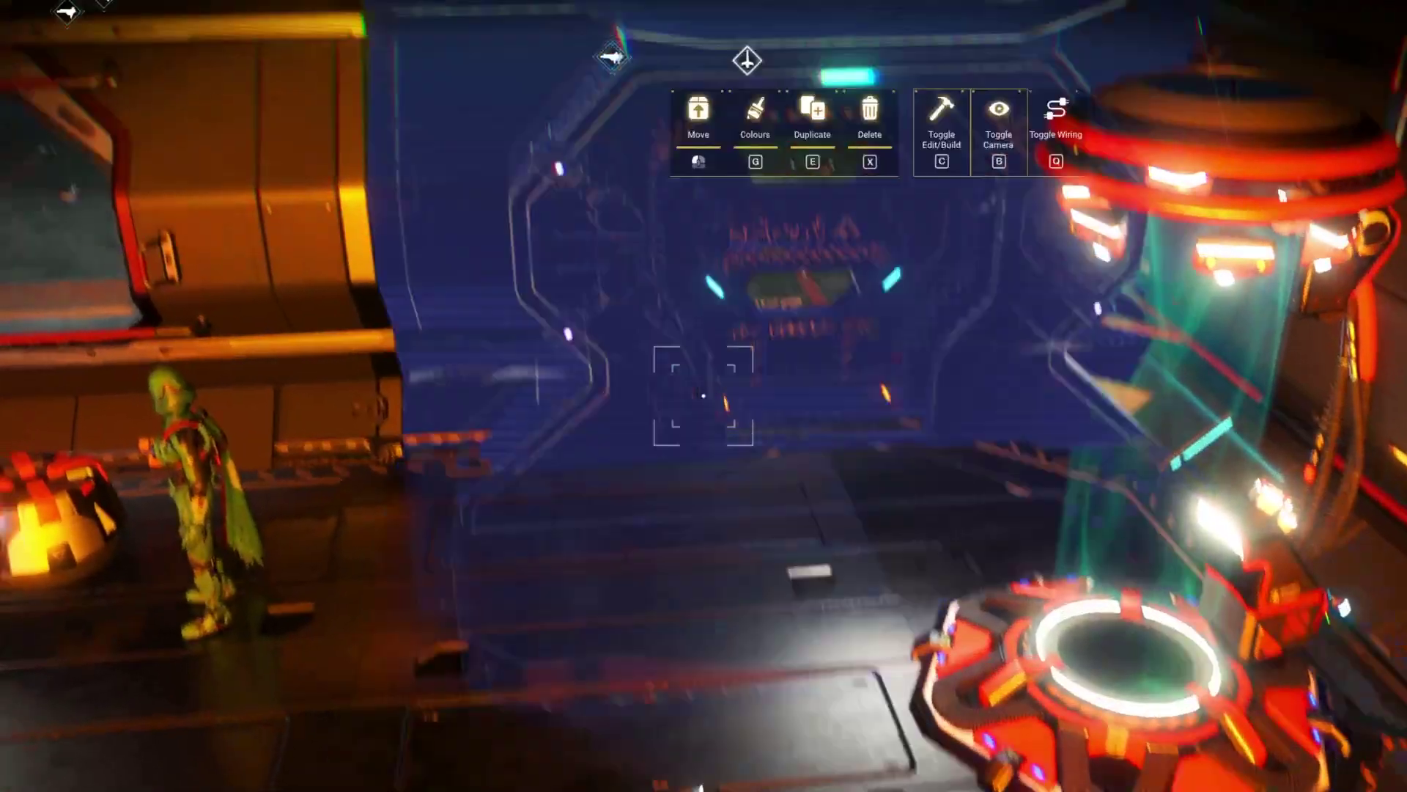
pyautogui.press('c')
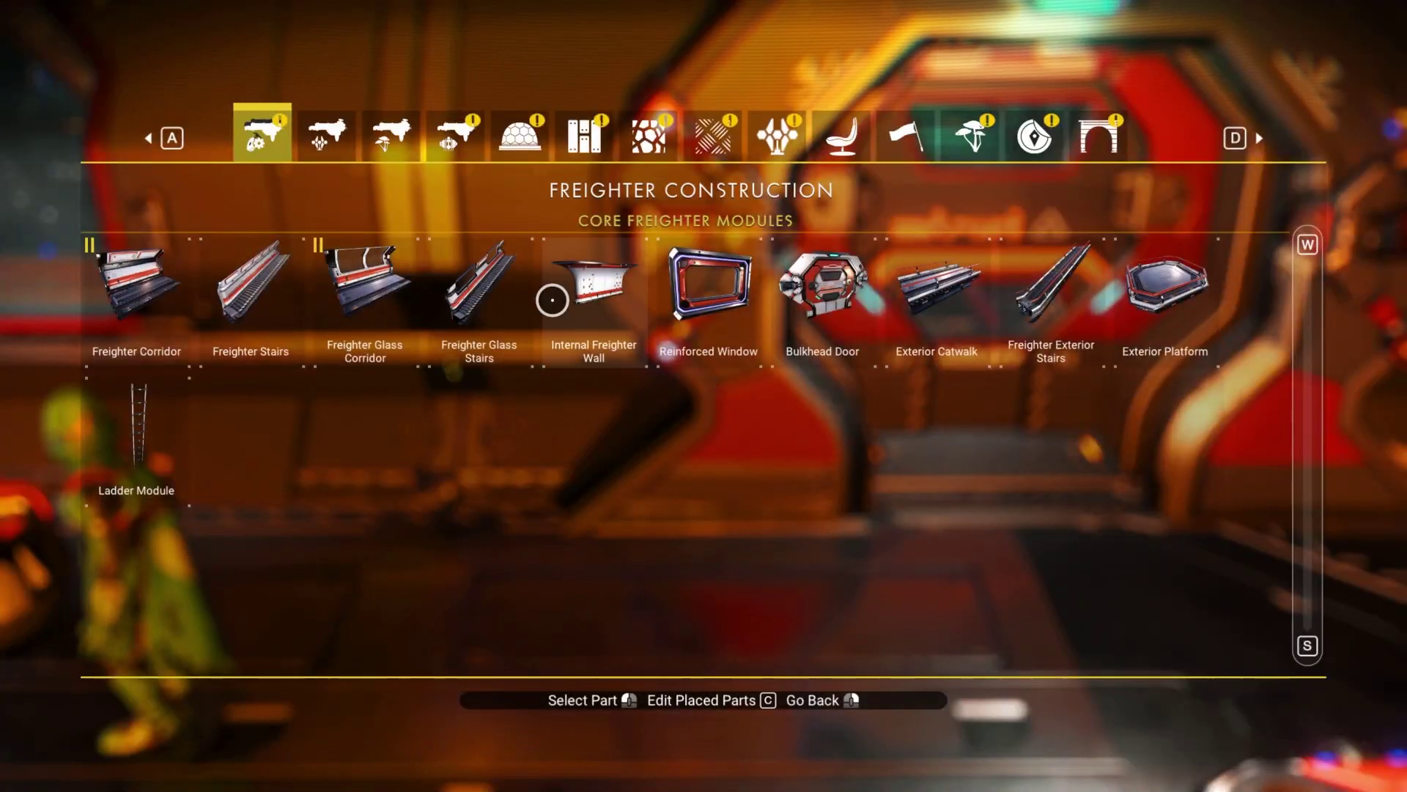
pyautogui.click(327, 134)
pyautogui.click(376, 132)
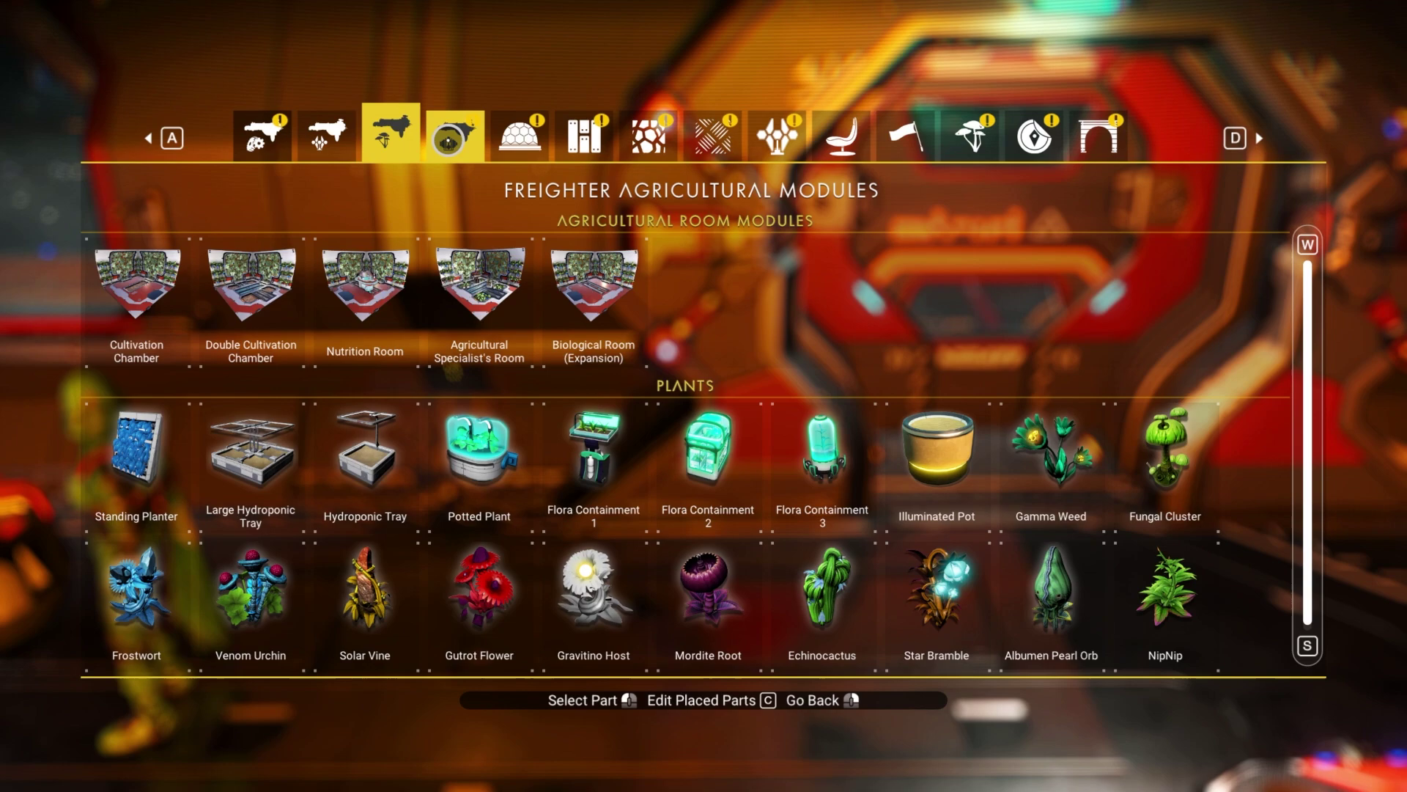
pyautogui.click(455, 133)
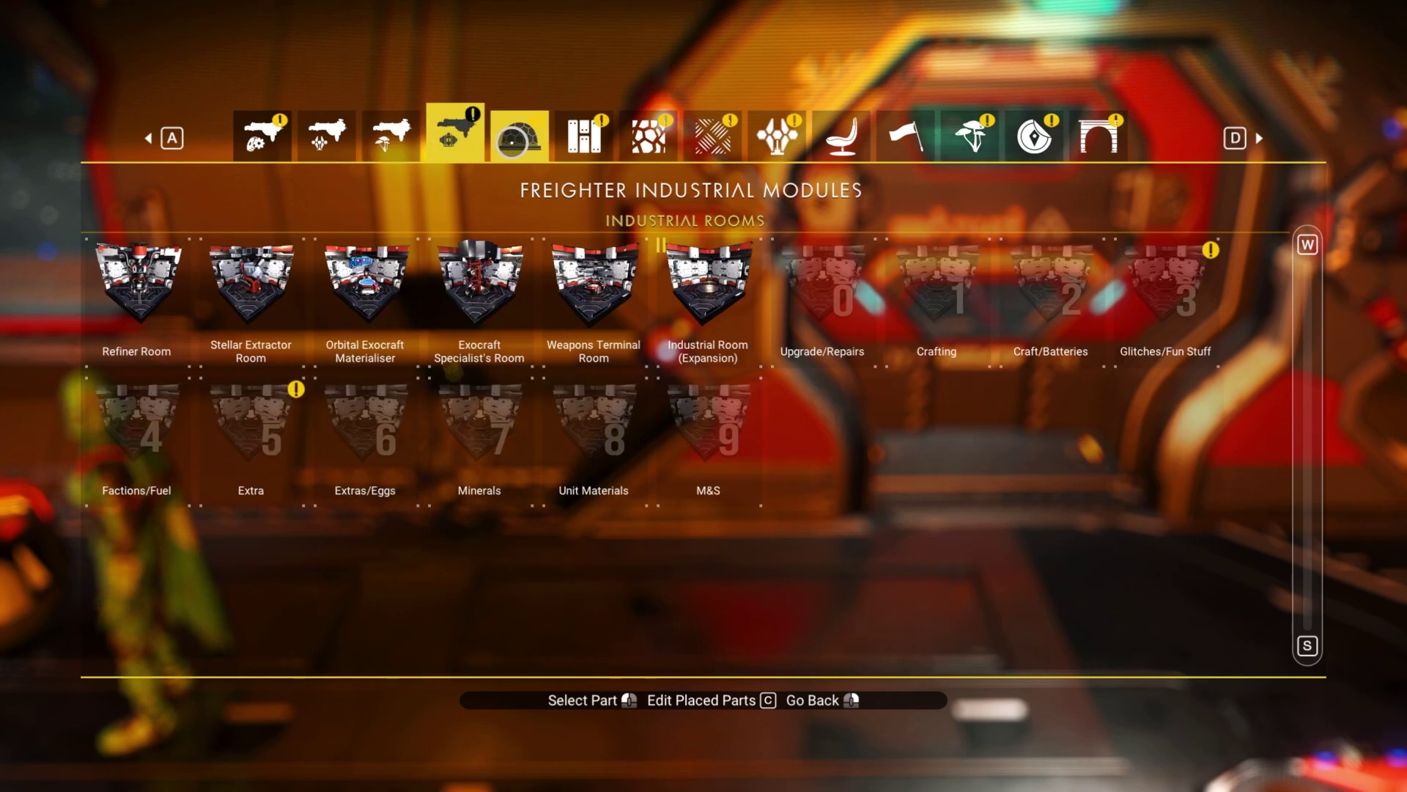
# Step: Browse Large, Timber and Stone Structures, then return to Freighter Technology parts
pyautogui.click(513, 141)
pyautogui.click(604, 146)
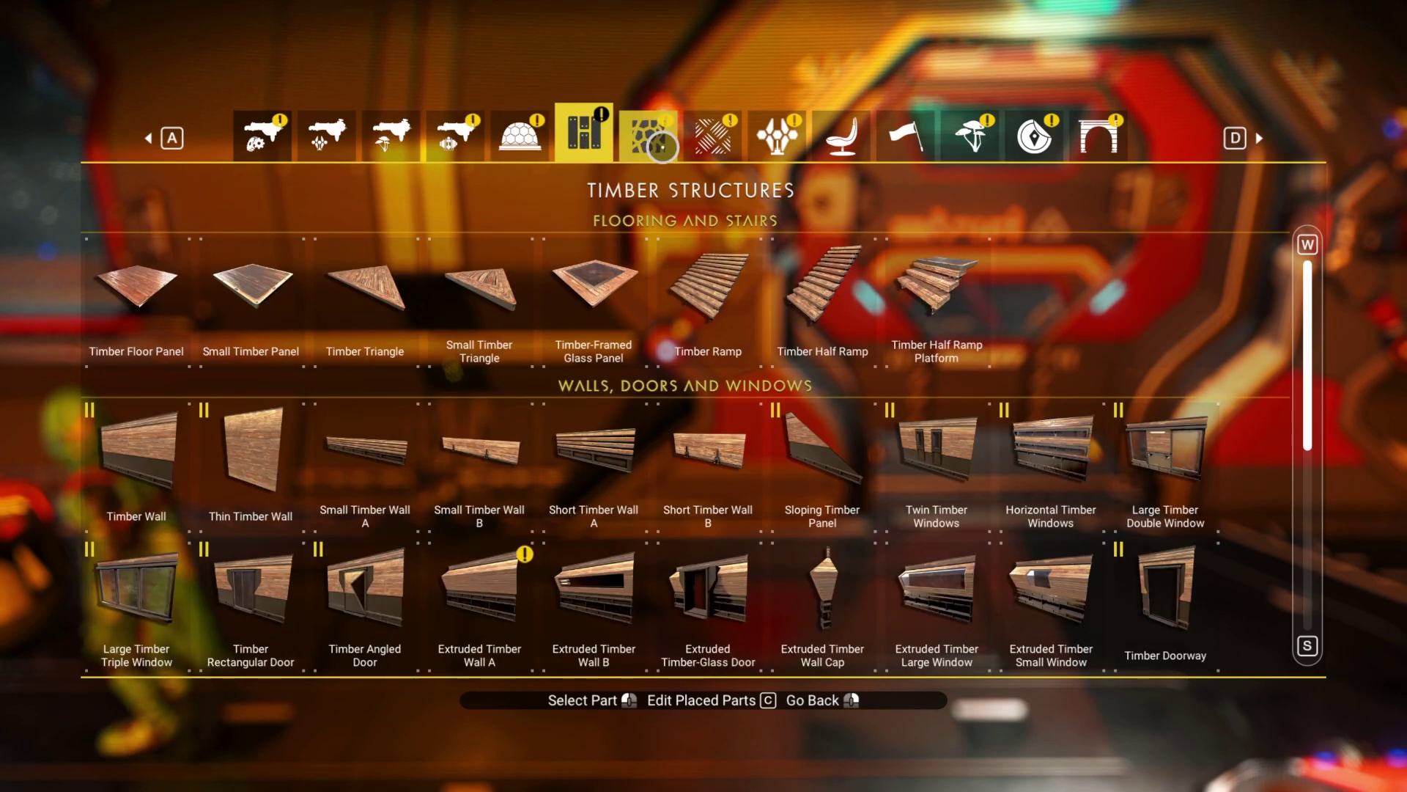
pyautogui.click(663, 147)
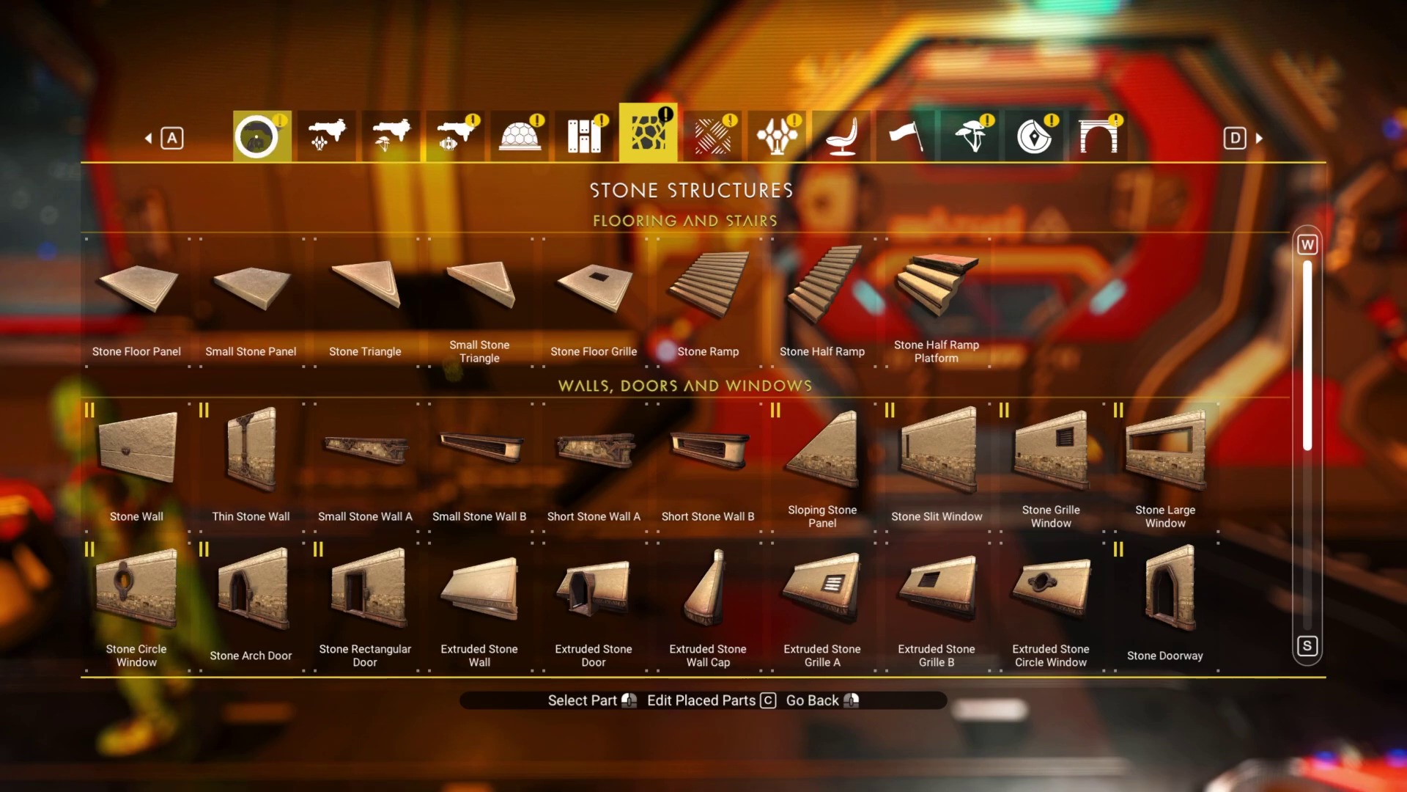
pyautogui.click(256, 137)
pyautogui.click(338, 140)
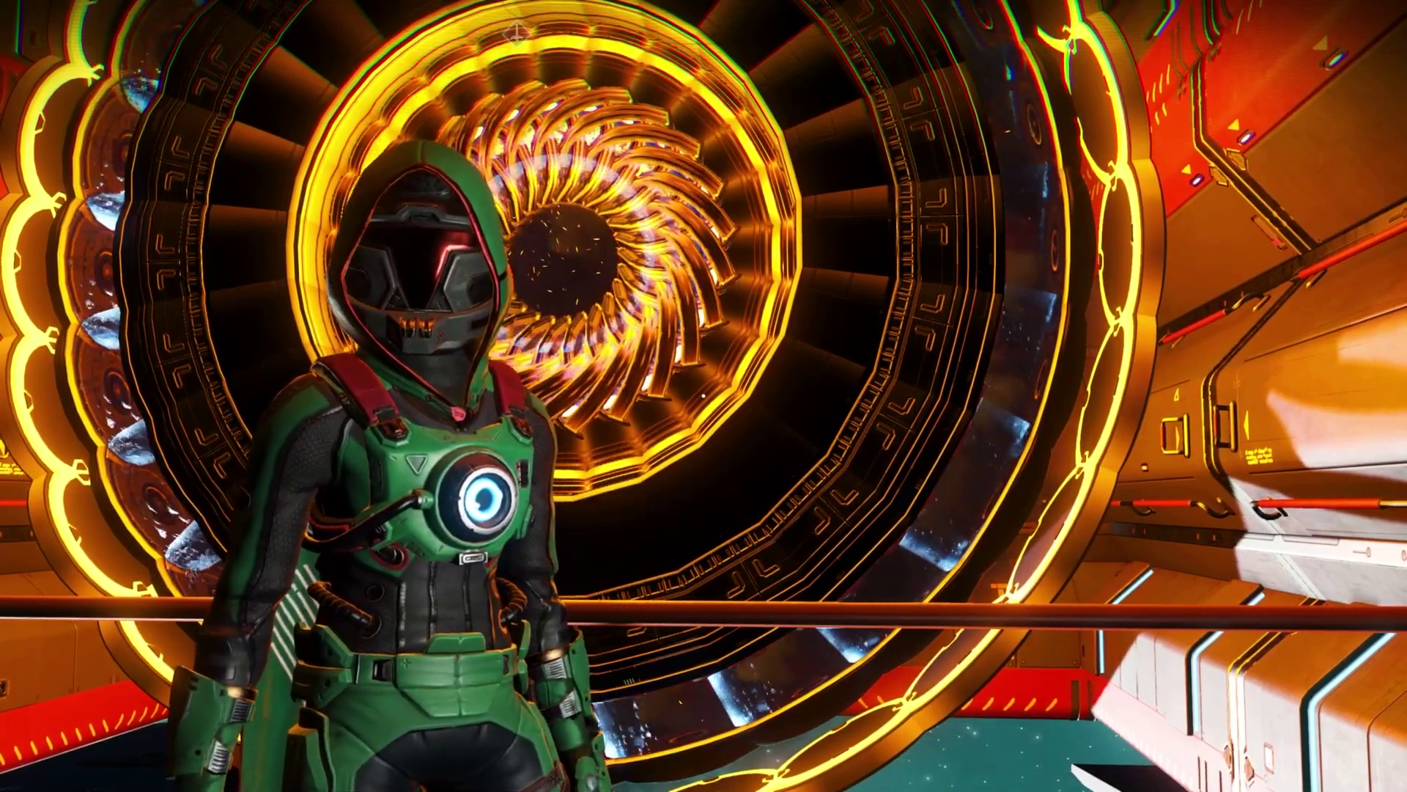
# Step: Enter Photo Mode from the quick menu beside the freighter portal
pyautogui.press('x')
pyautogui.press('e')
pyautogui.press('e')
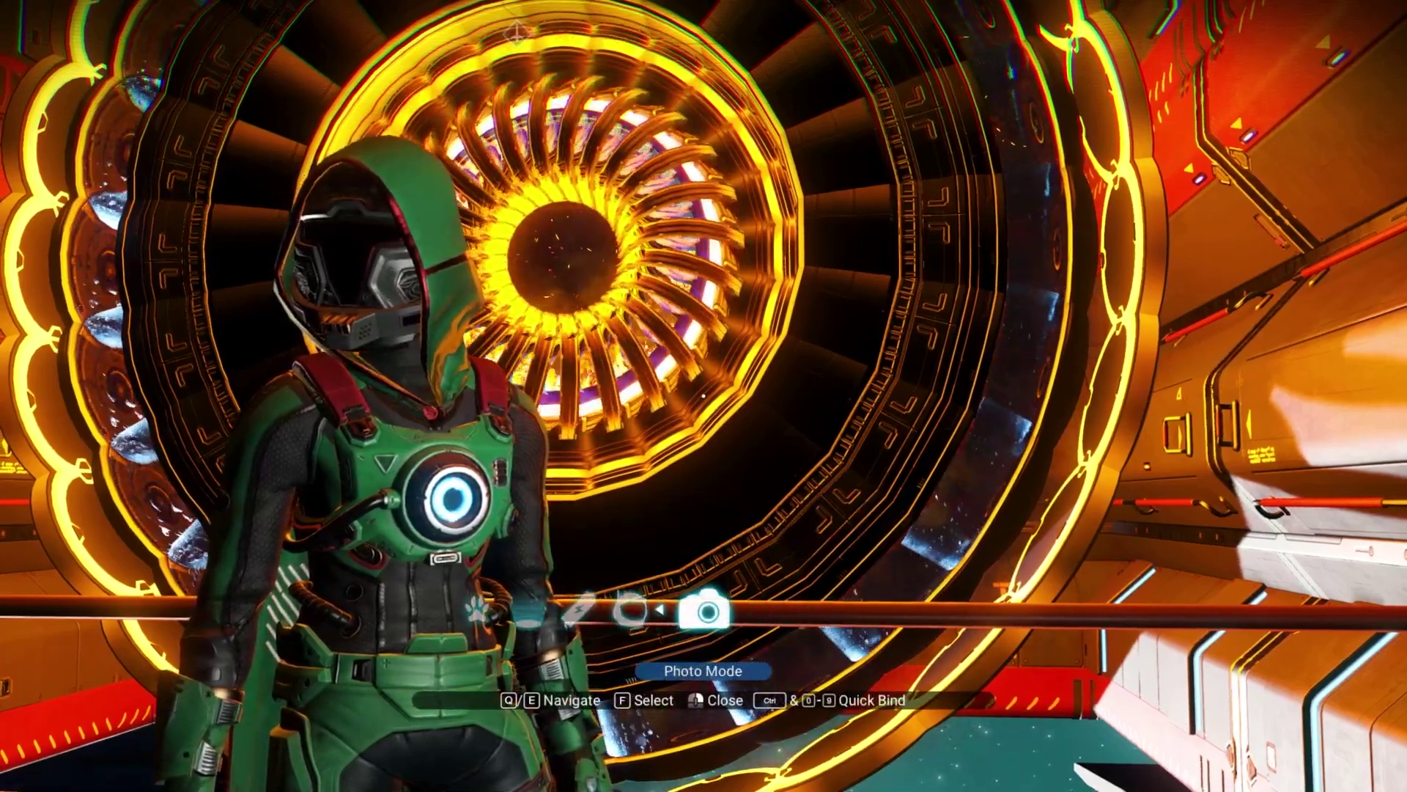
pyautogui.press('f')
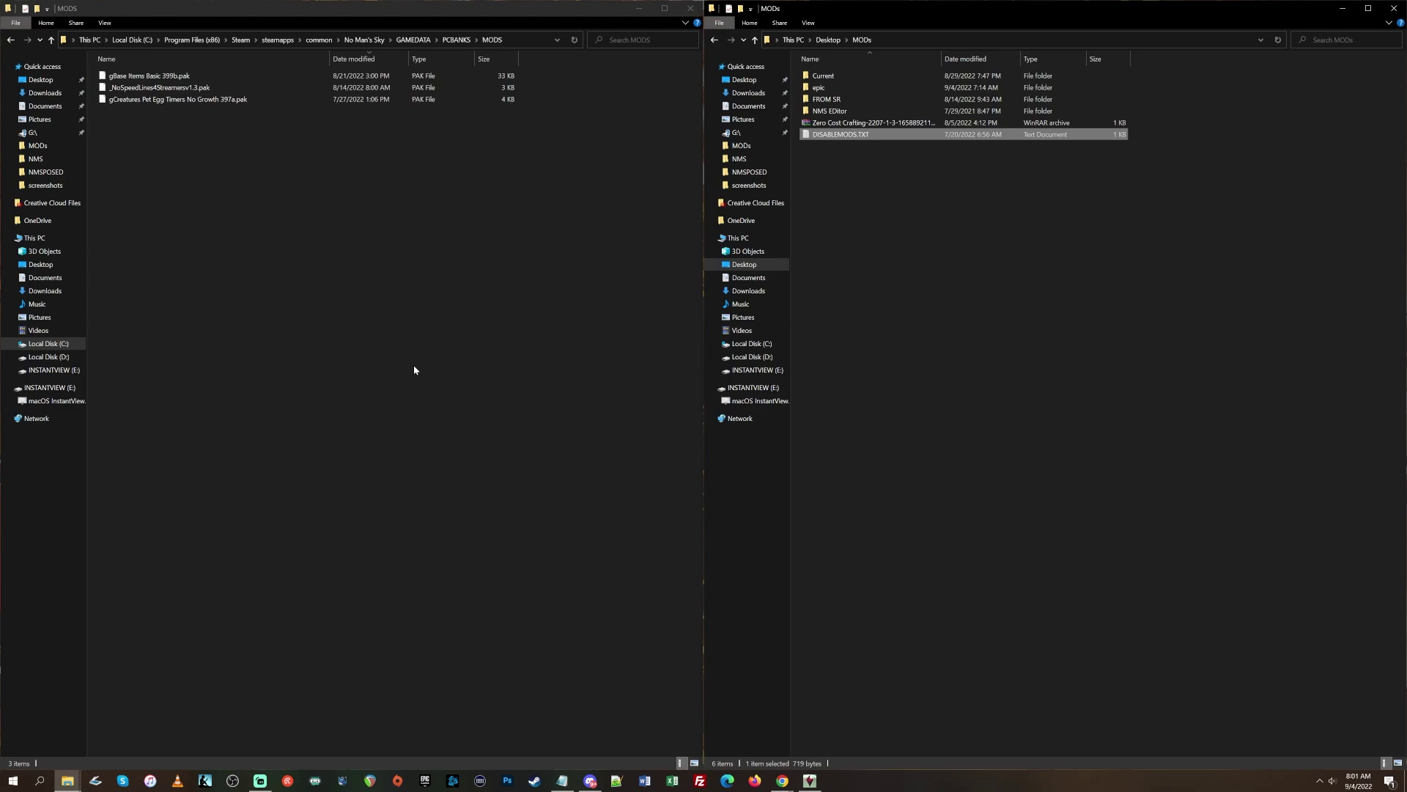
# Step: Place the PCBANKS MODS folder over the Nexus profile page and review its three pak files
pyautogui.click(301, 255)
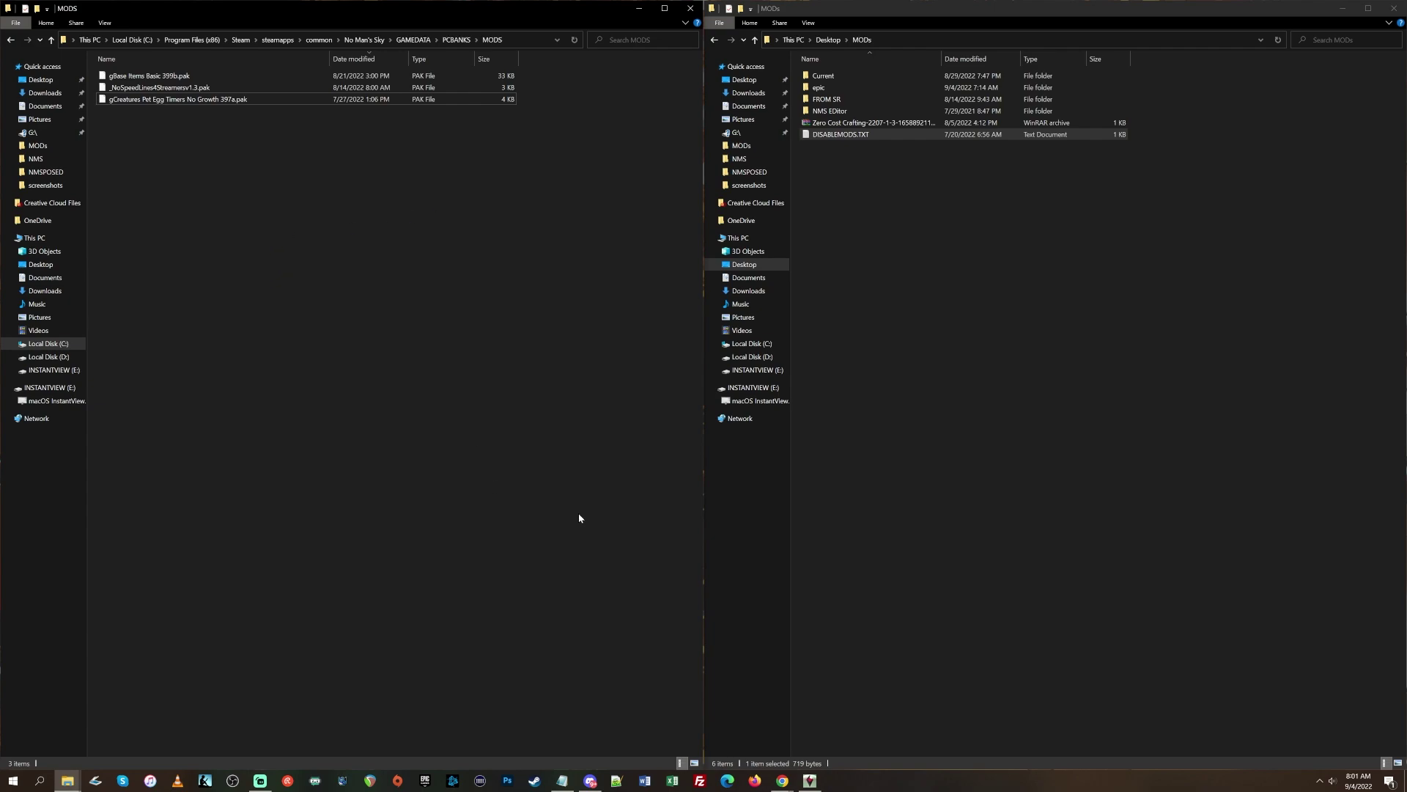
pyautogui.click(839, 729)
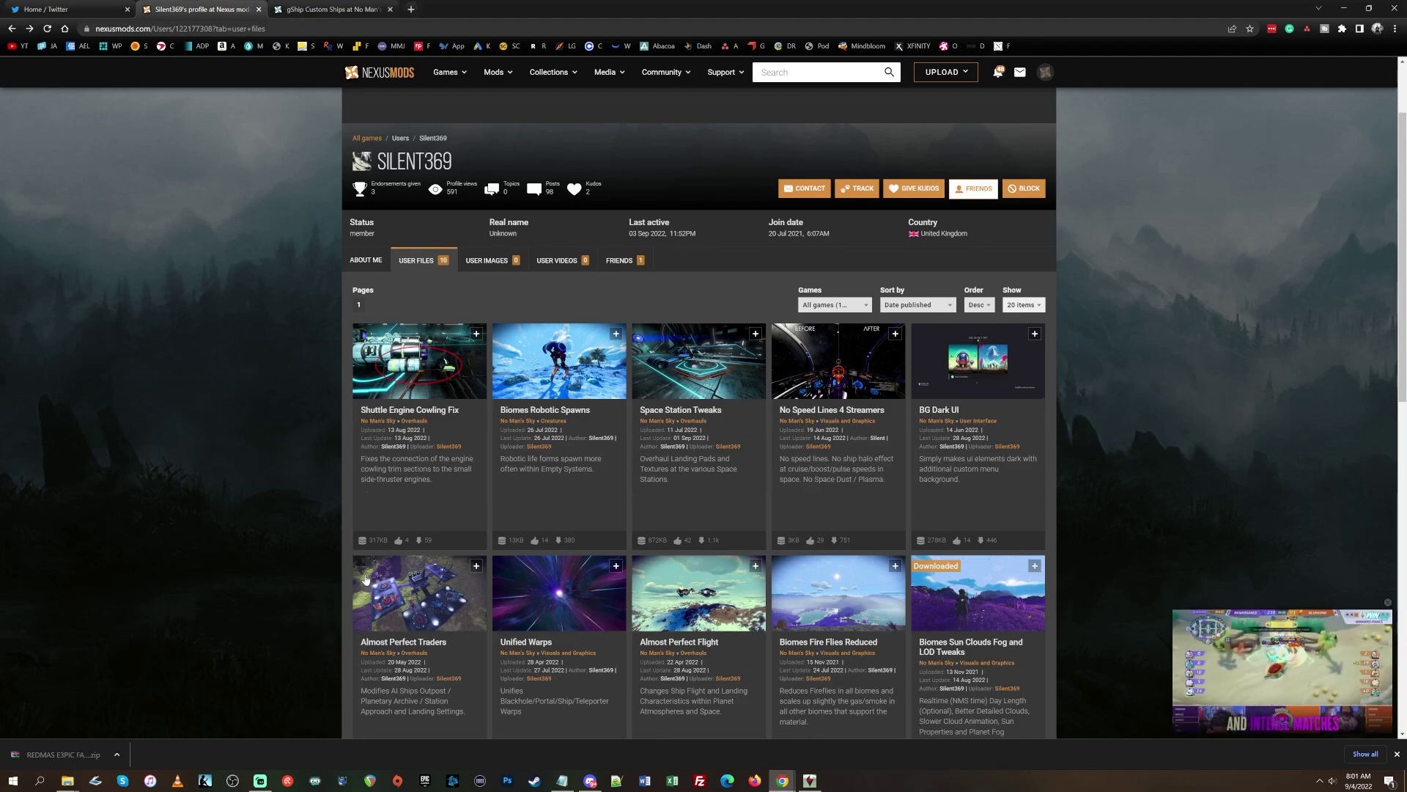
pyautogui.moveTo(66, 785)
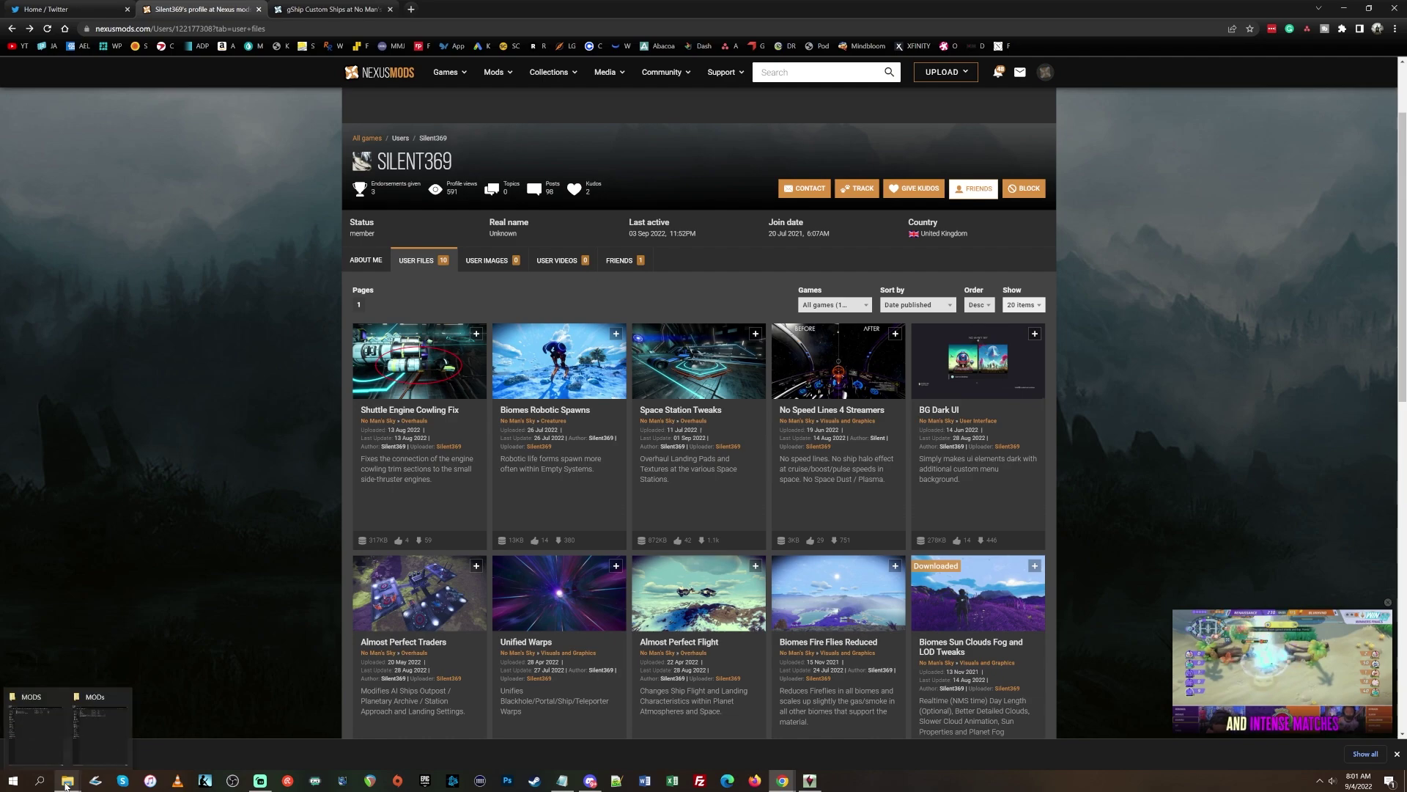
pyautogui.click(44, 743)
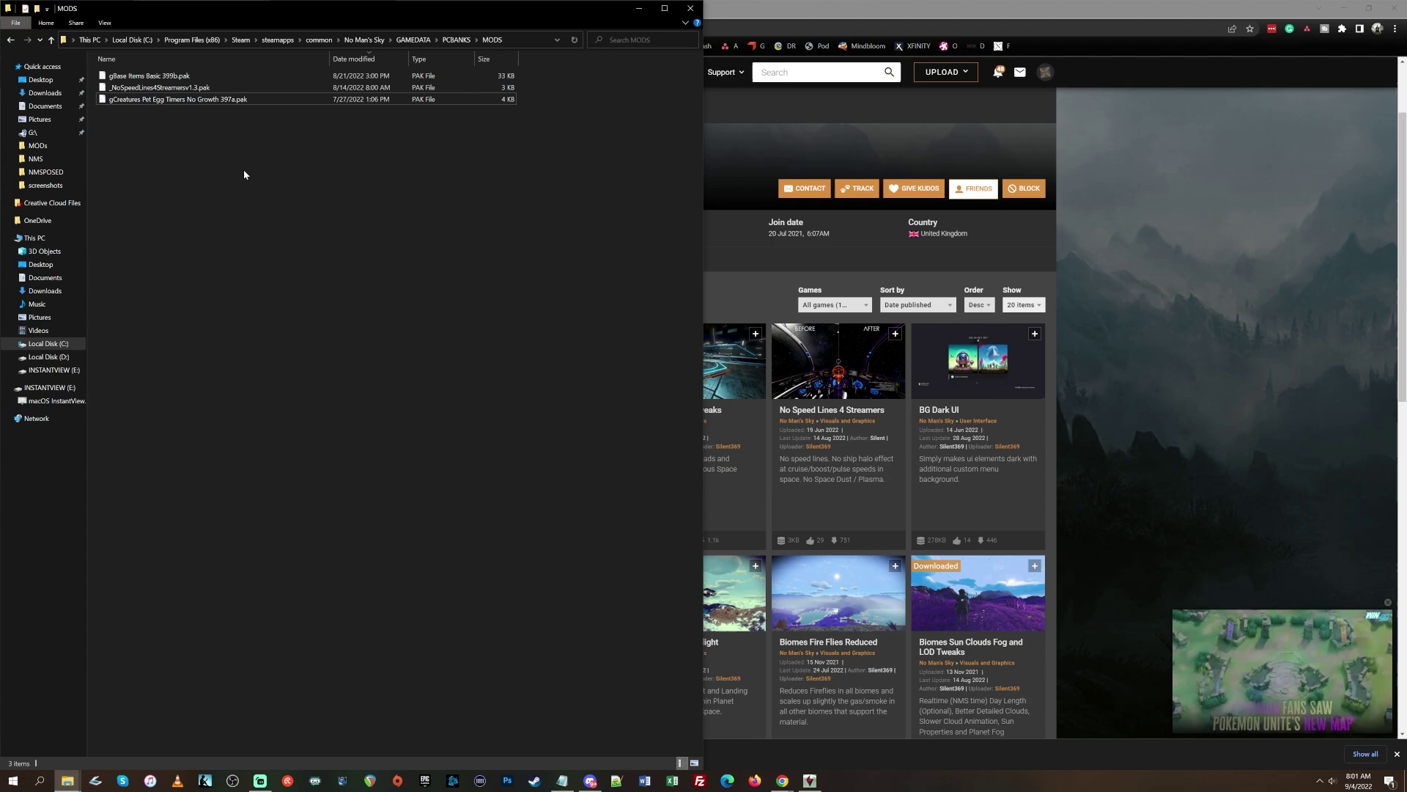
pyautogui.click(258, 103)
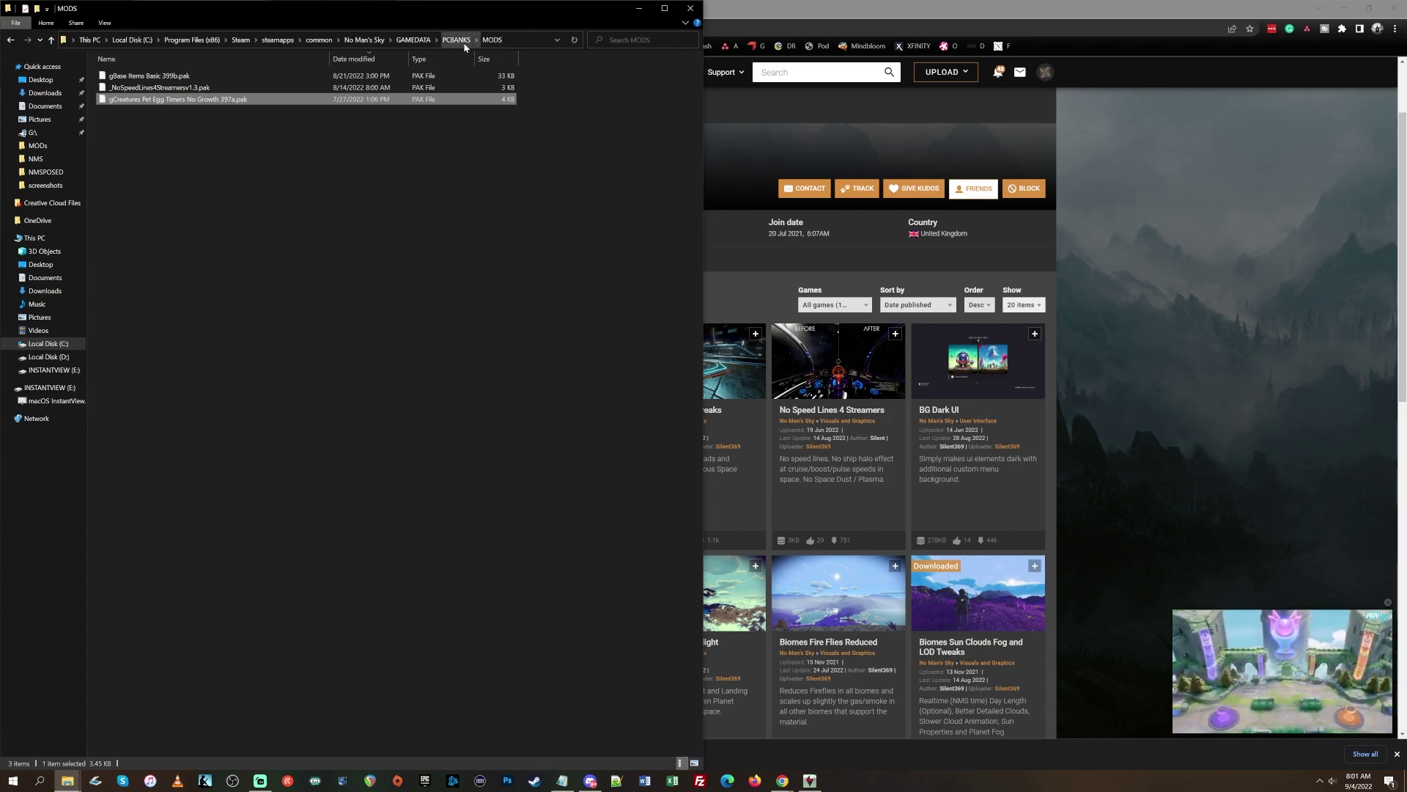
pyautogui.click(355, 224)
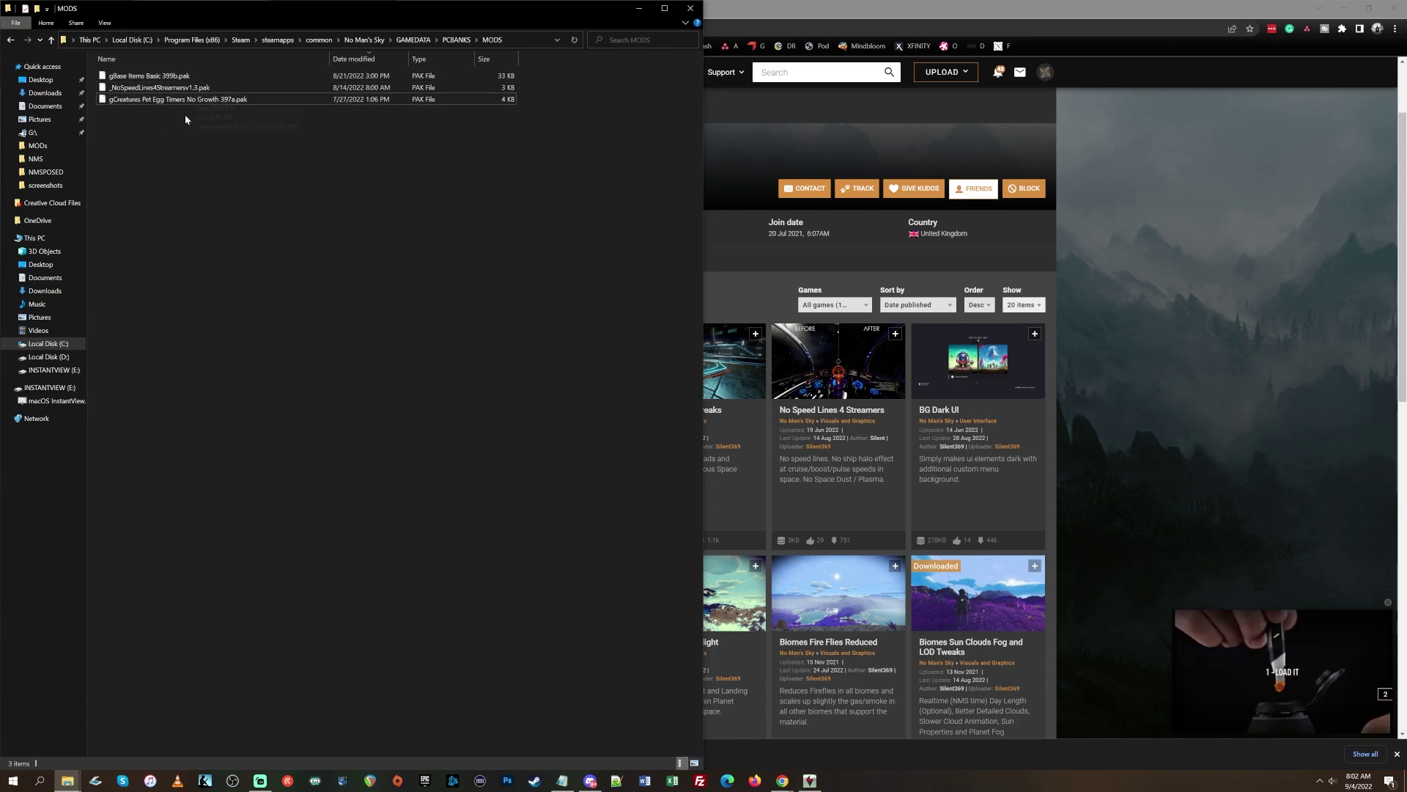
# Step: Extract the gBase zip in Current, then drag gBase Items Basic 399b.pak toward MODS
pyautogui.hotkey('alt', 'Tab')
pyautogui.rightClick(858, 89)
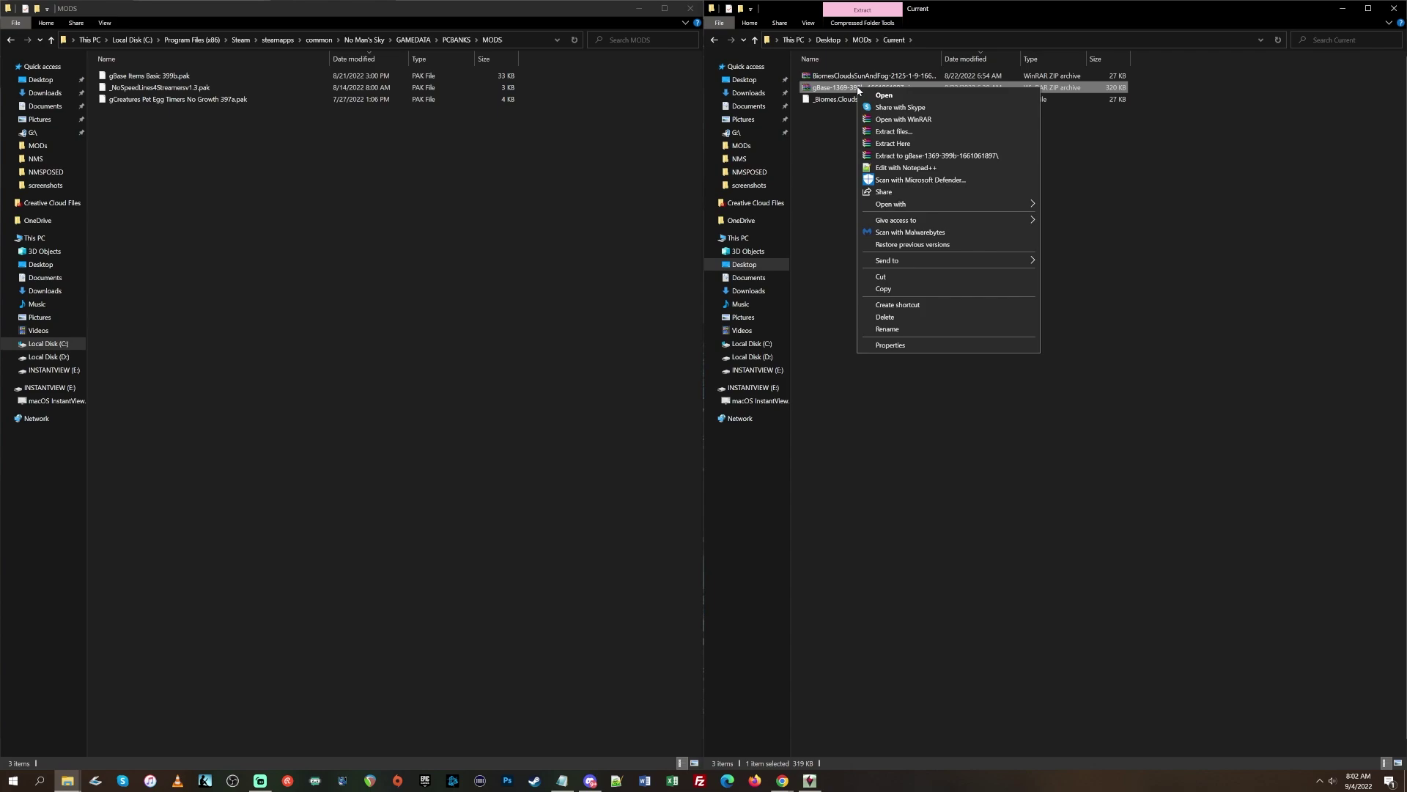
pyautogui.click(890, 143)
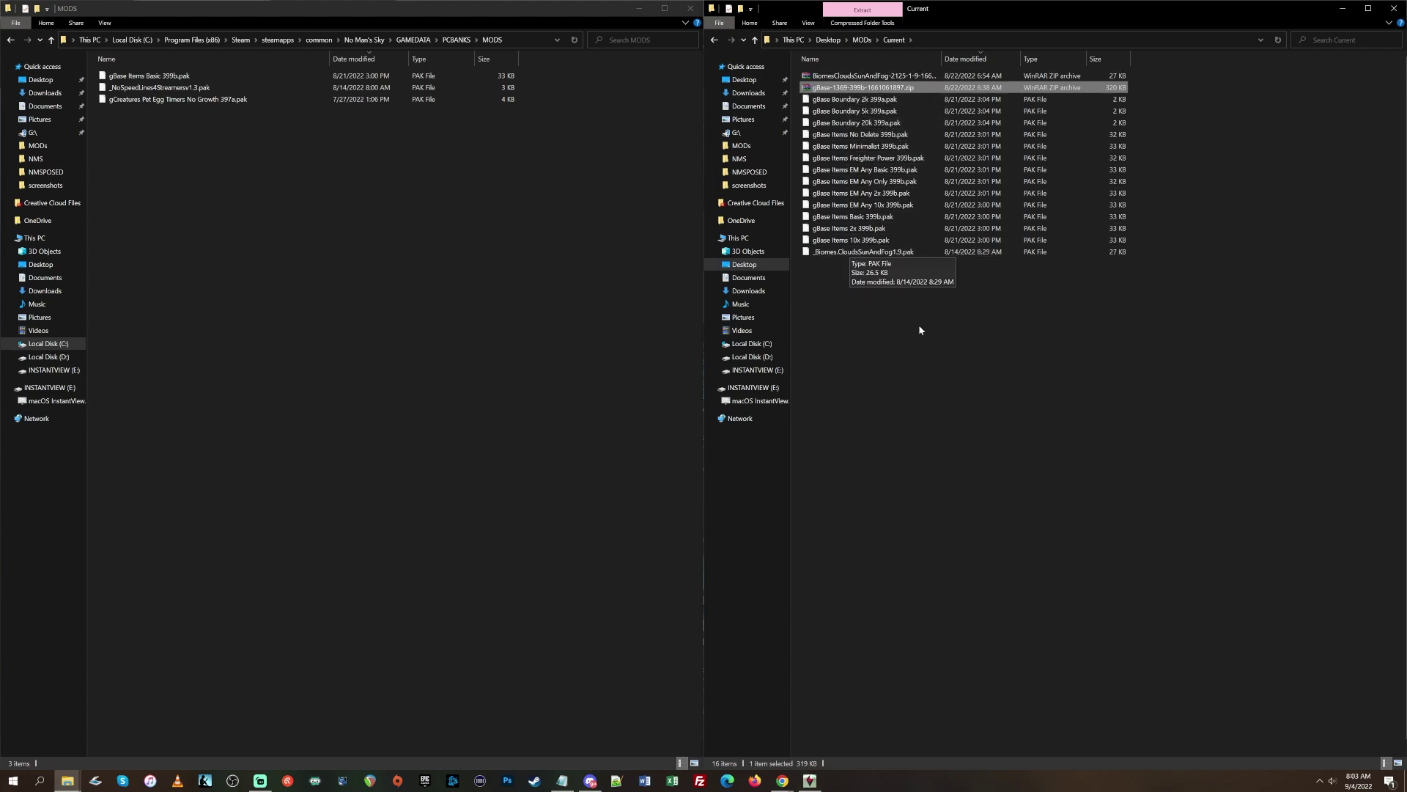
pyautogui.click(876, 218)
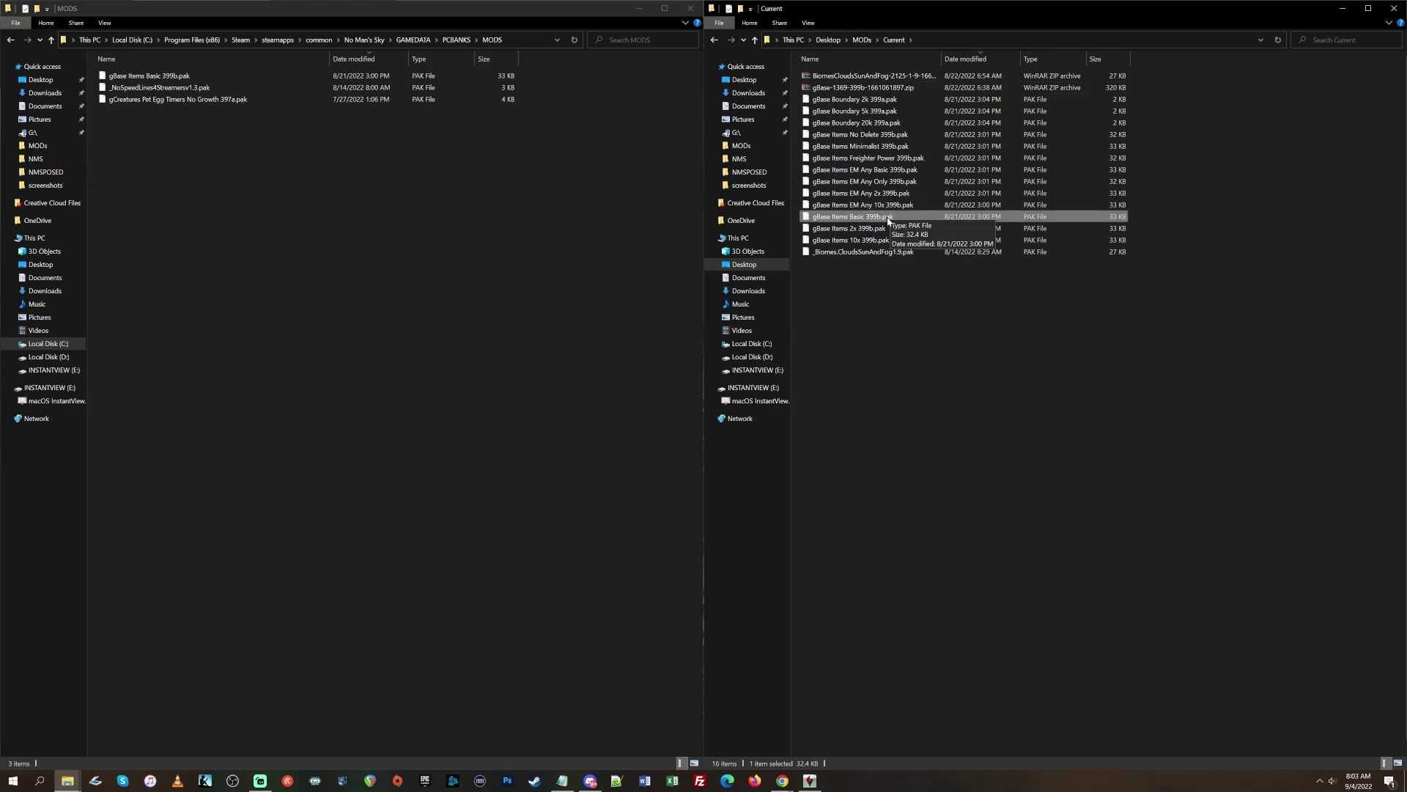
pyautogui.moveTo(889, 220); pyautogui.dragTo(1022, 289)
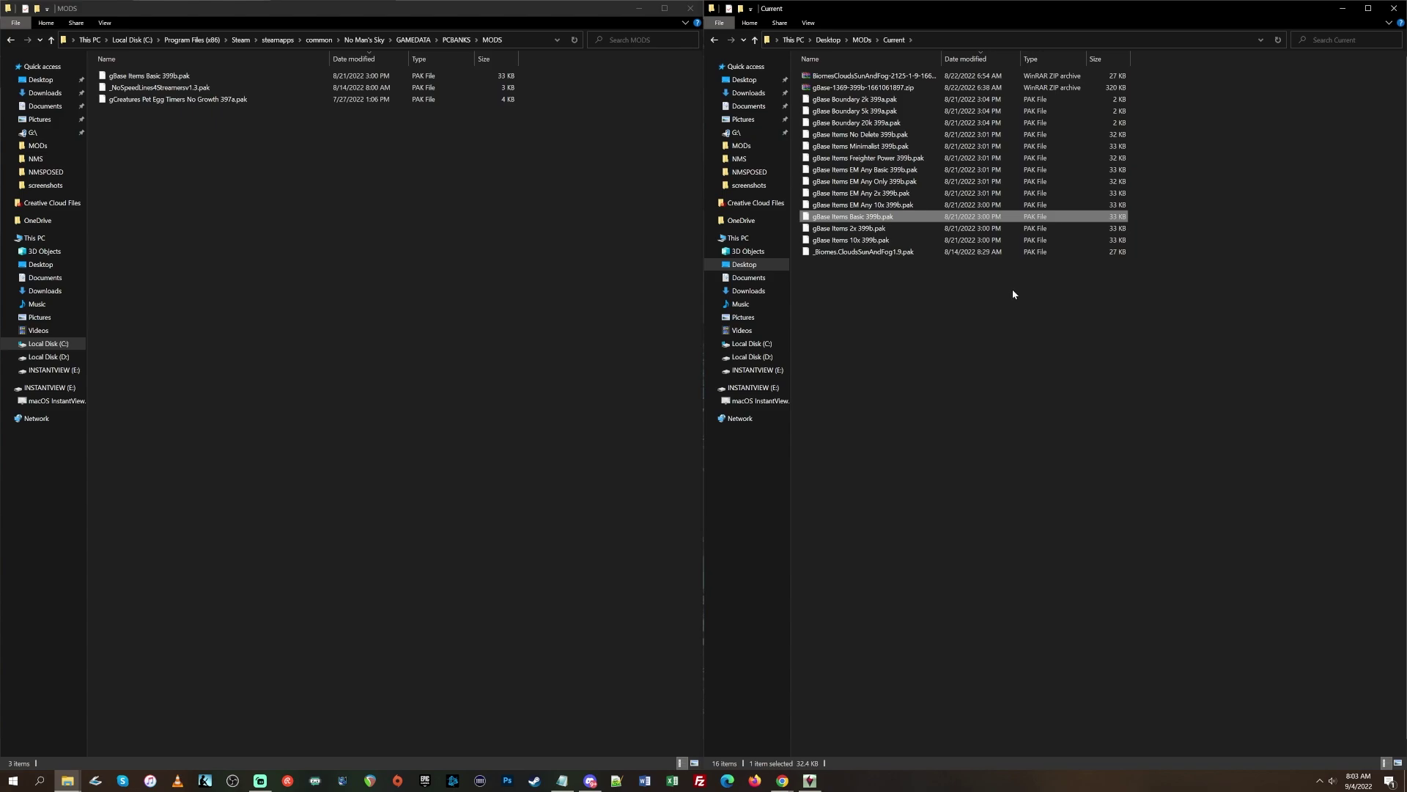
# Step: Close the MODS and Current windows, scroll the author's mod list, and open Explorer's jump list
pyautogui.click(698, 16)
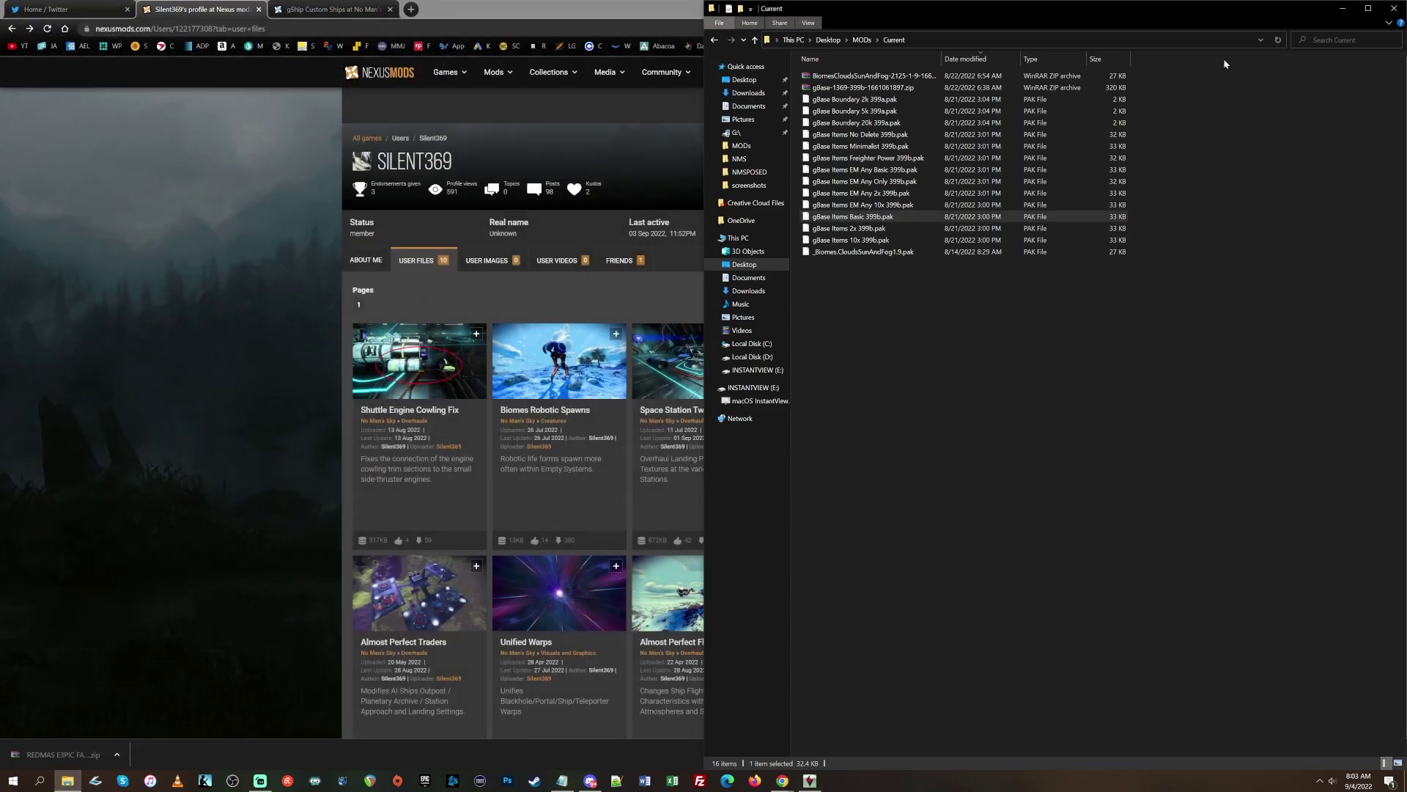
pyautogui.click(1393, 8)
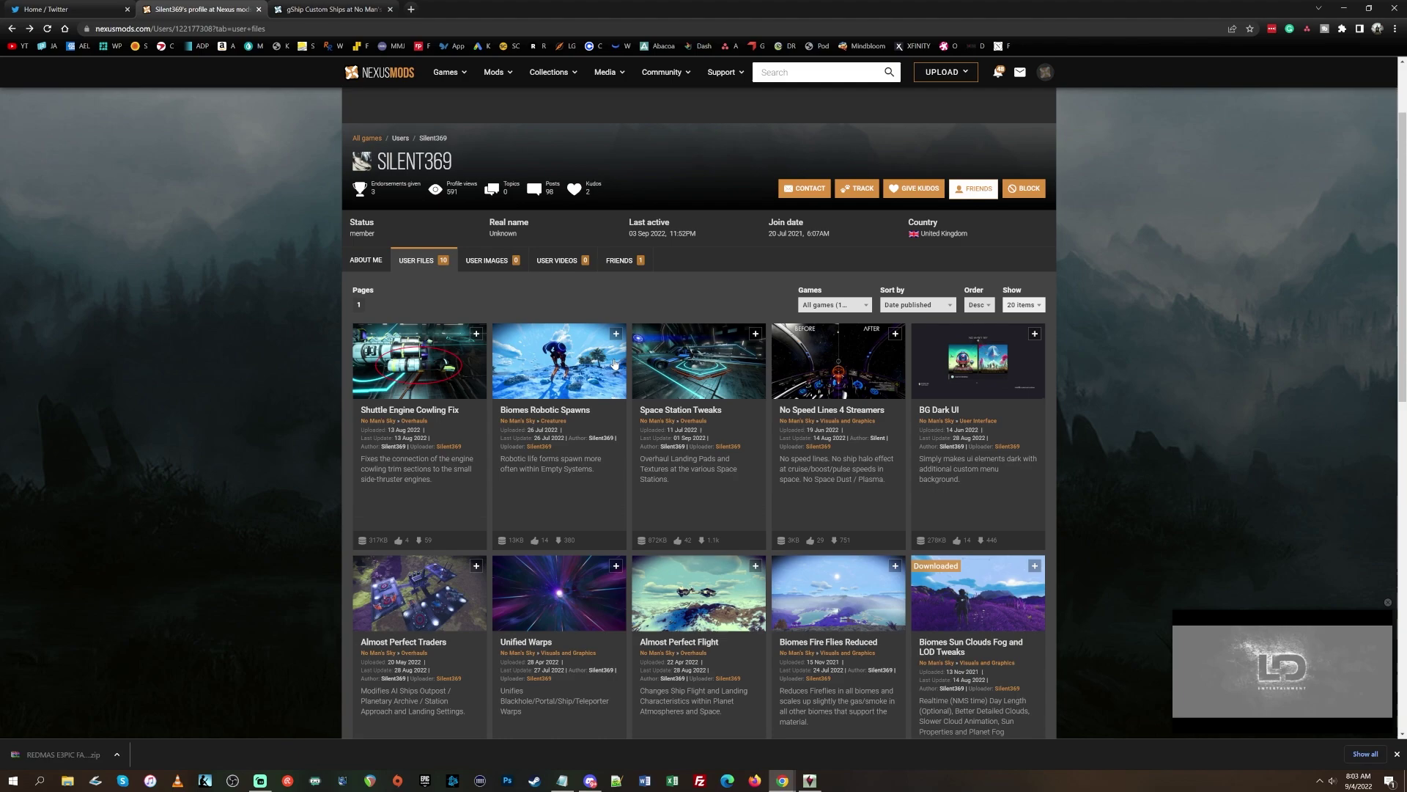
pyautogui.scroll(-2, 320, 411)
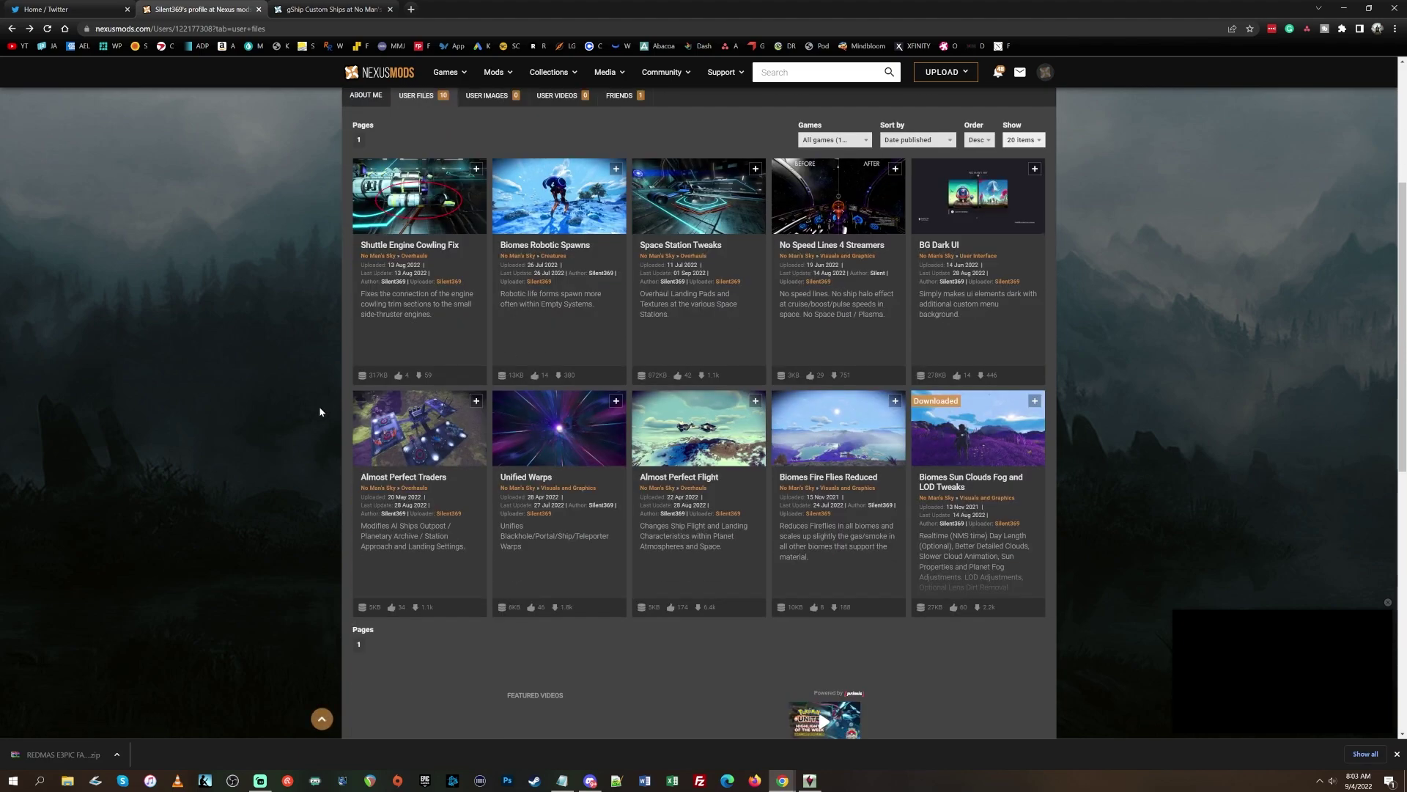
pyautogui.scroll(-1, 320, 411)
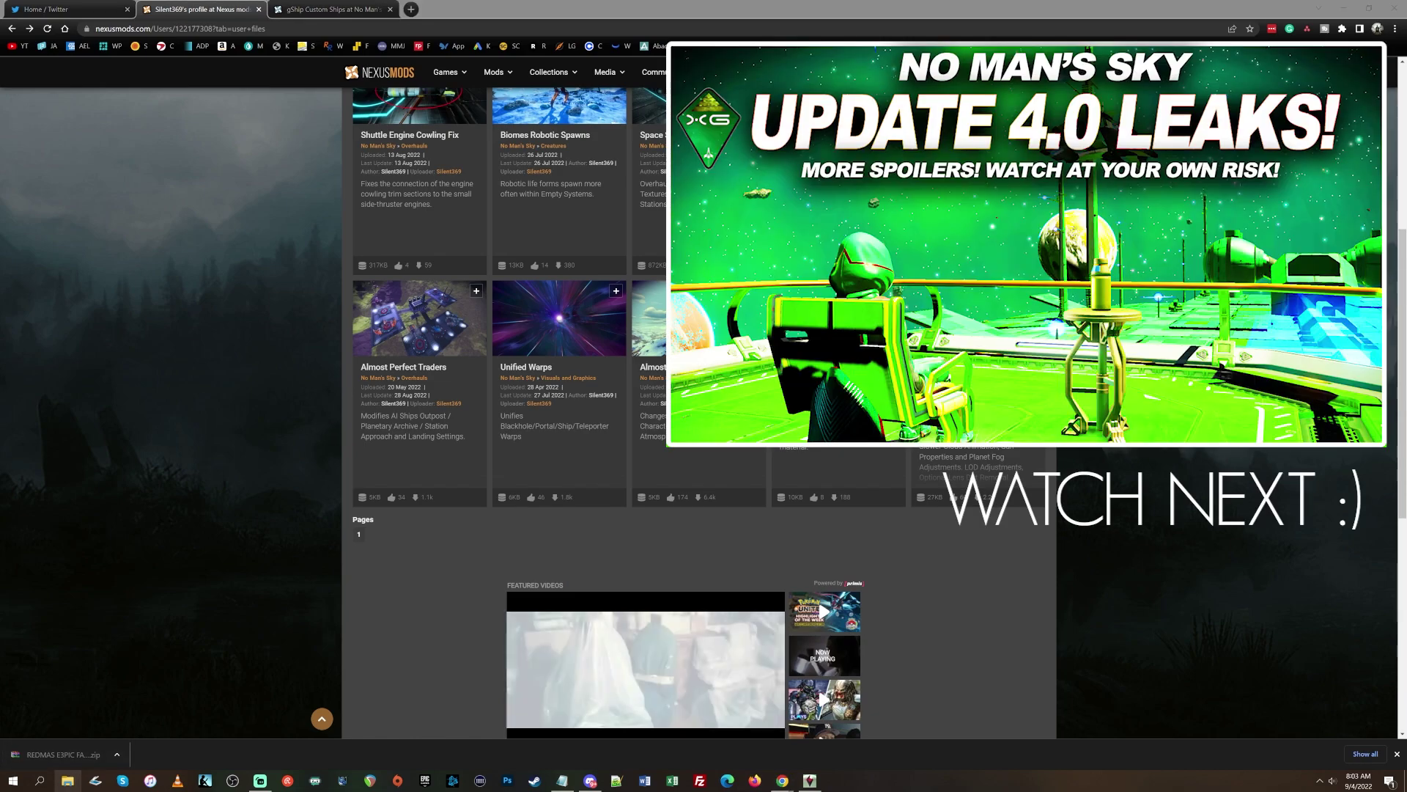
pyautogui.rightClick(67, 780)
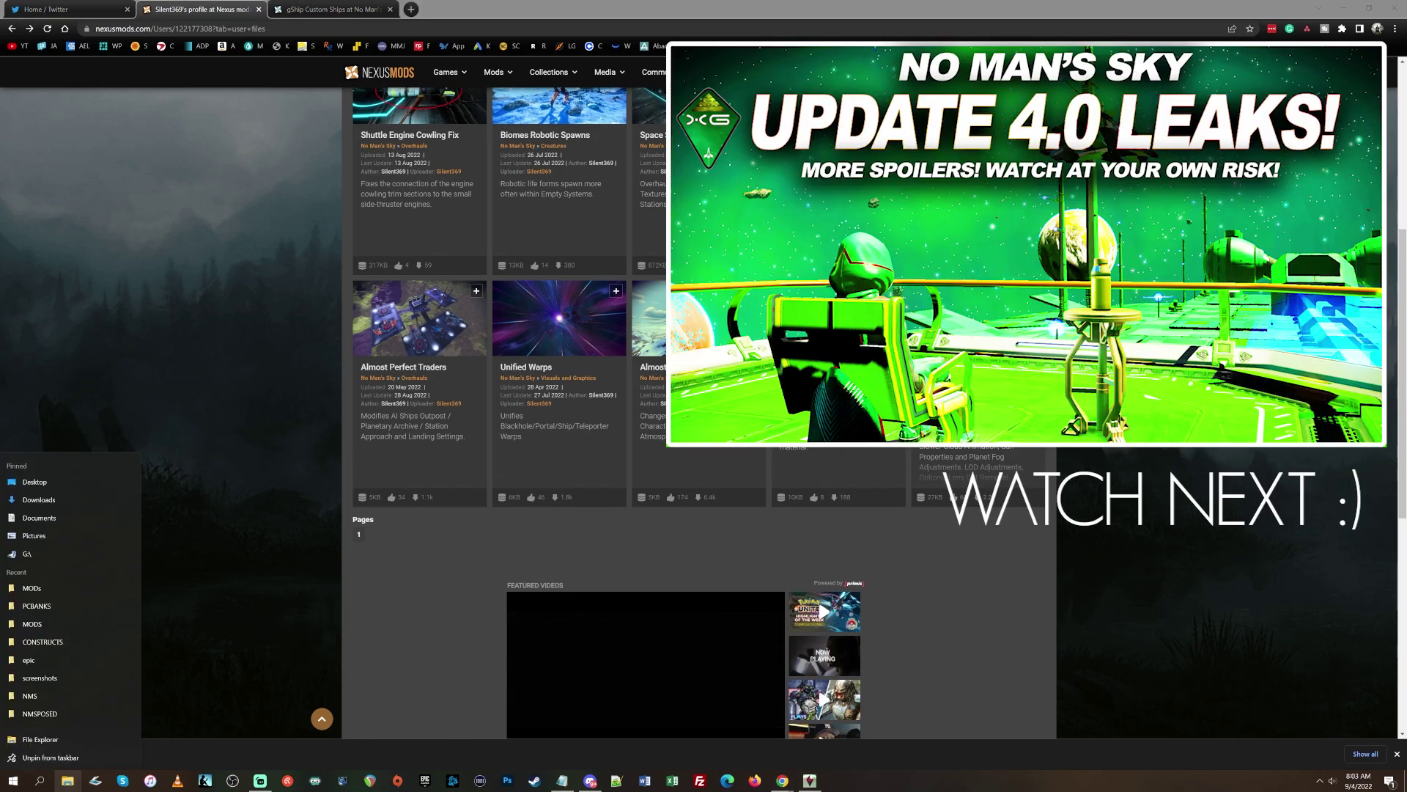
pyautogui.click(70, 606)
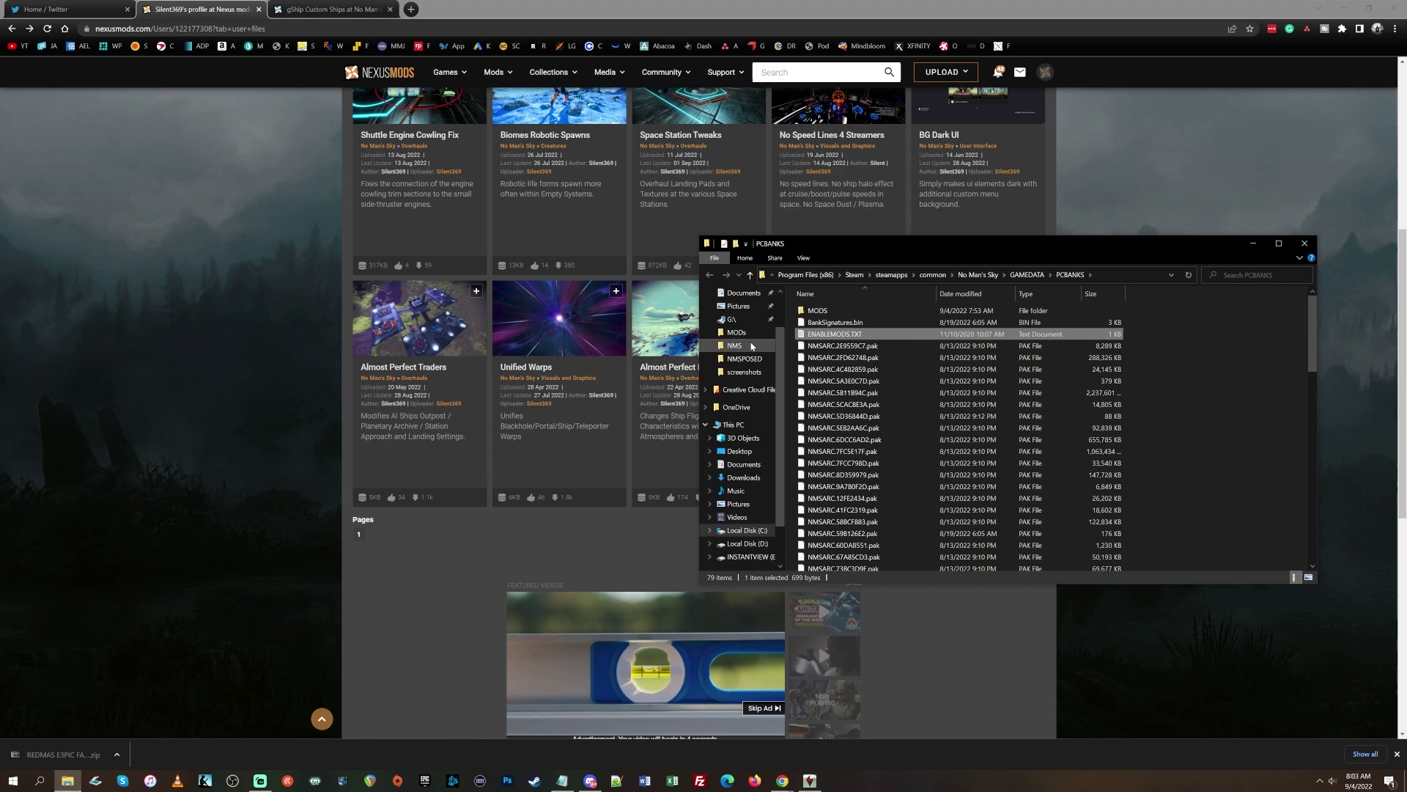
pyautogui.click(1309, 244)
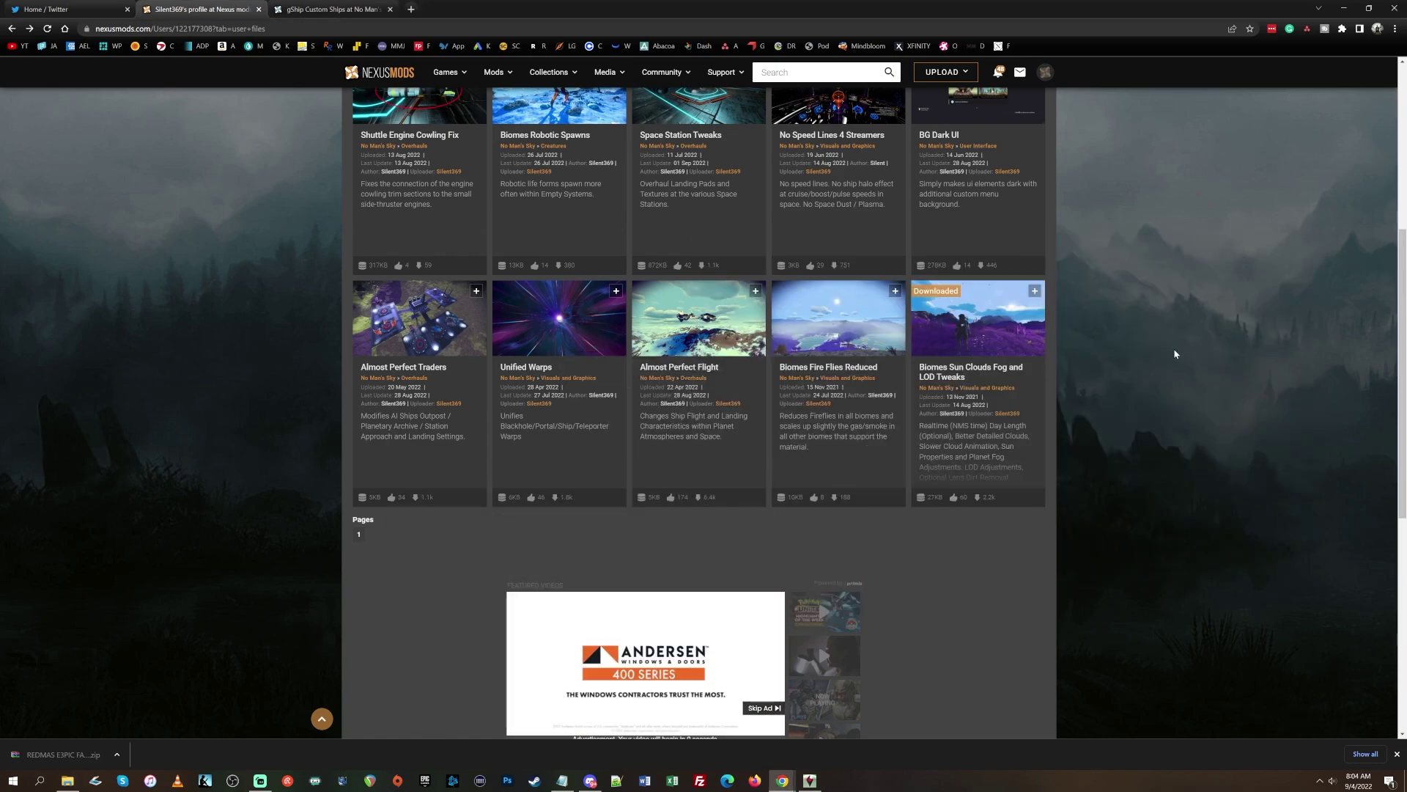
pyautogui.scroll(2, 1174, 349)
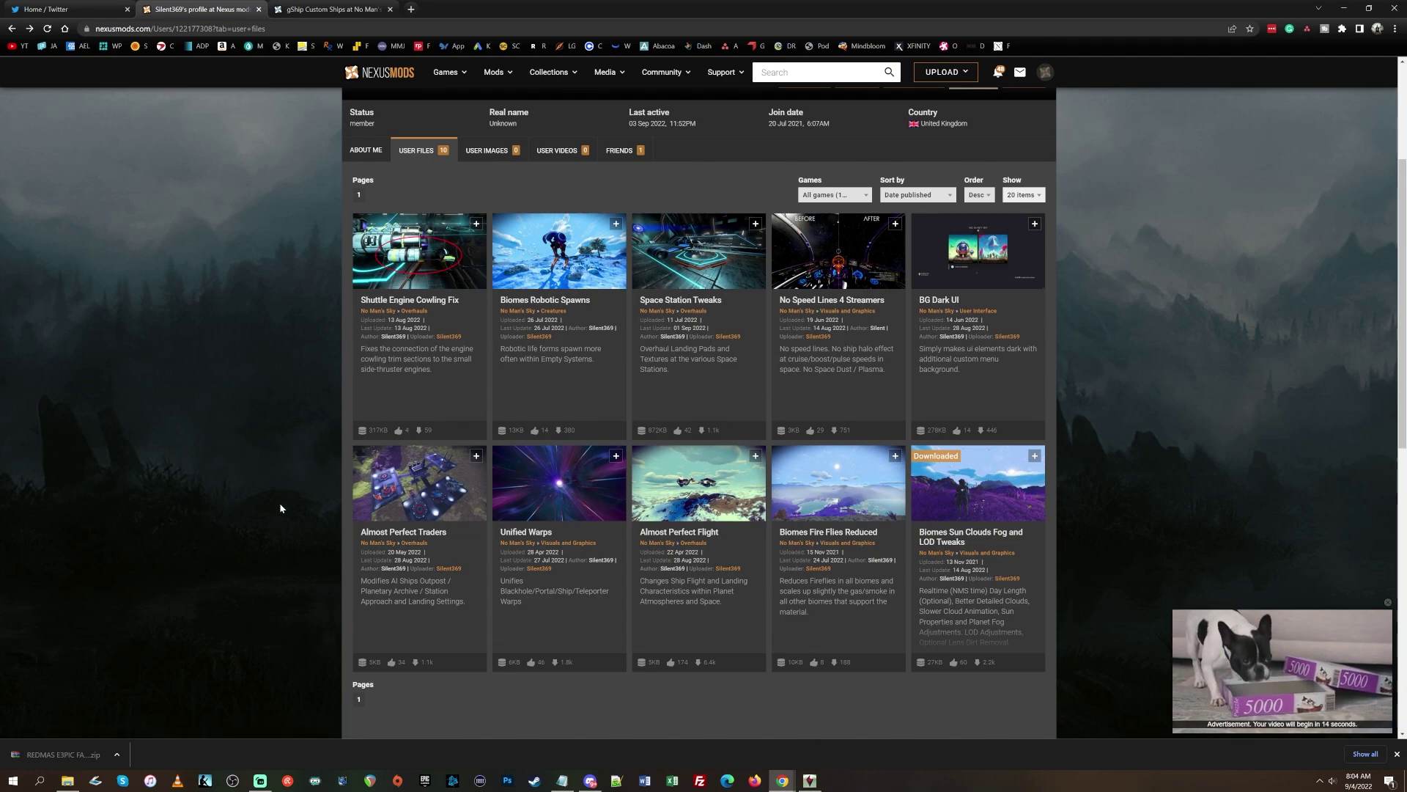
pyautogui.scroll(1, 255, 438)
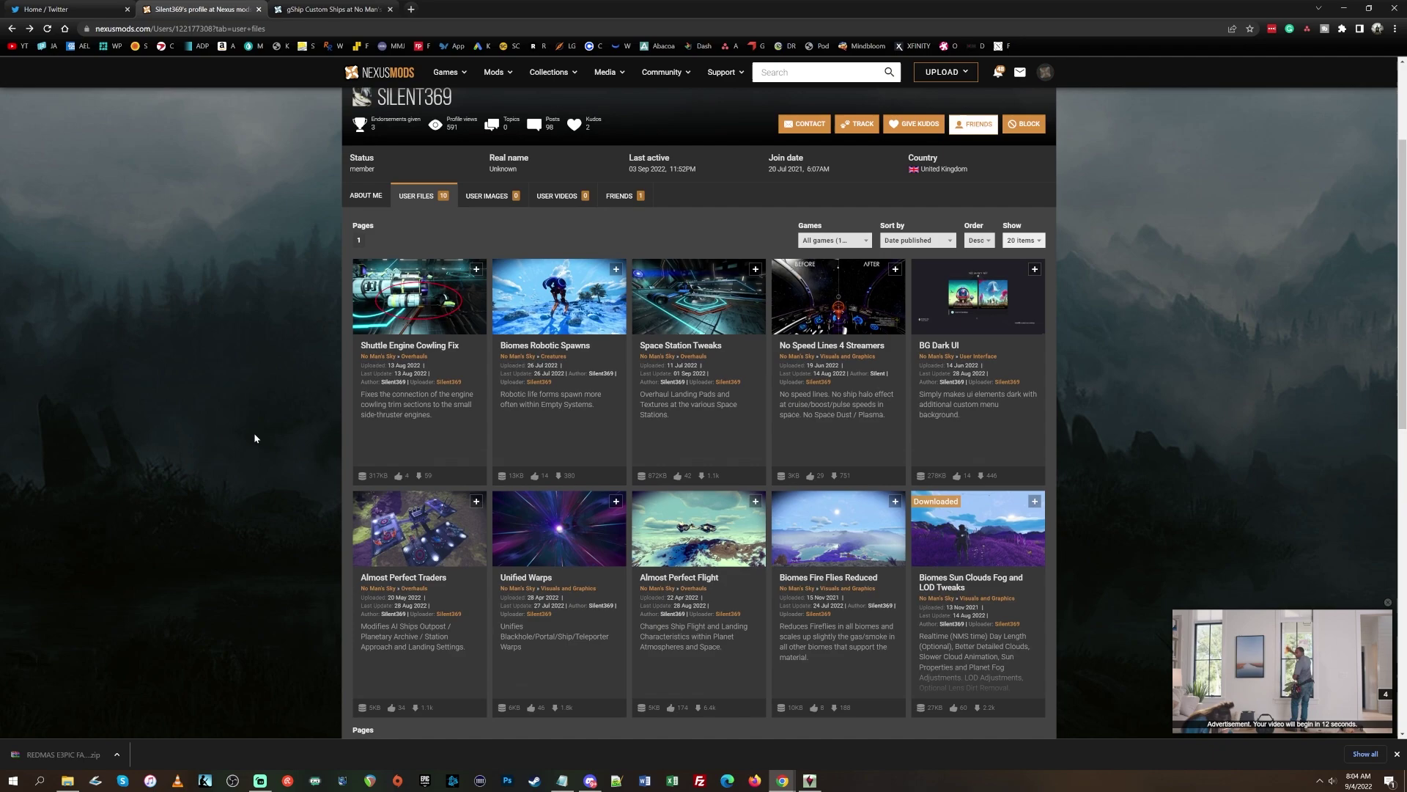
pyautogui.scroll(1, 254, 437)
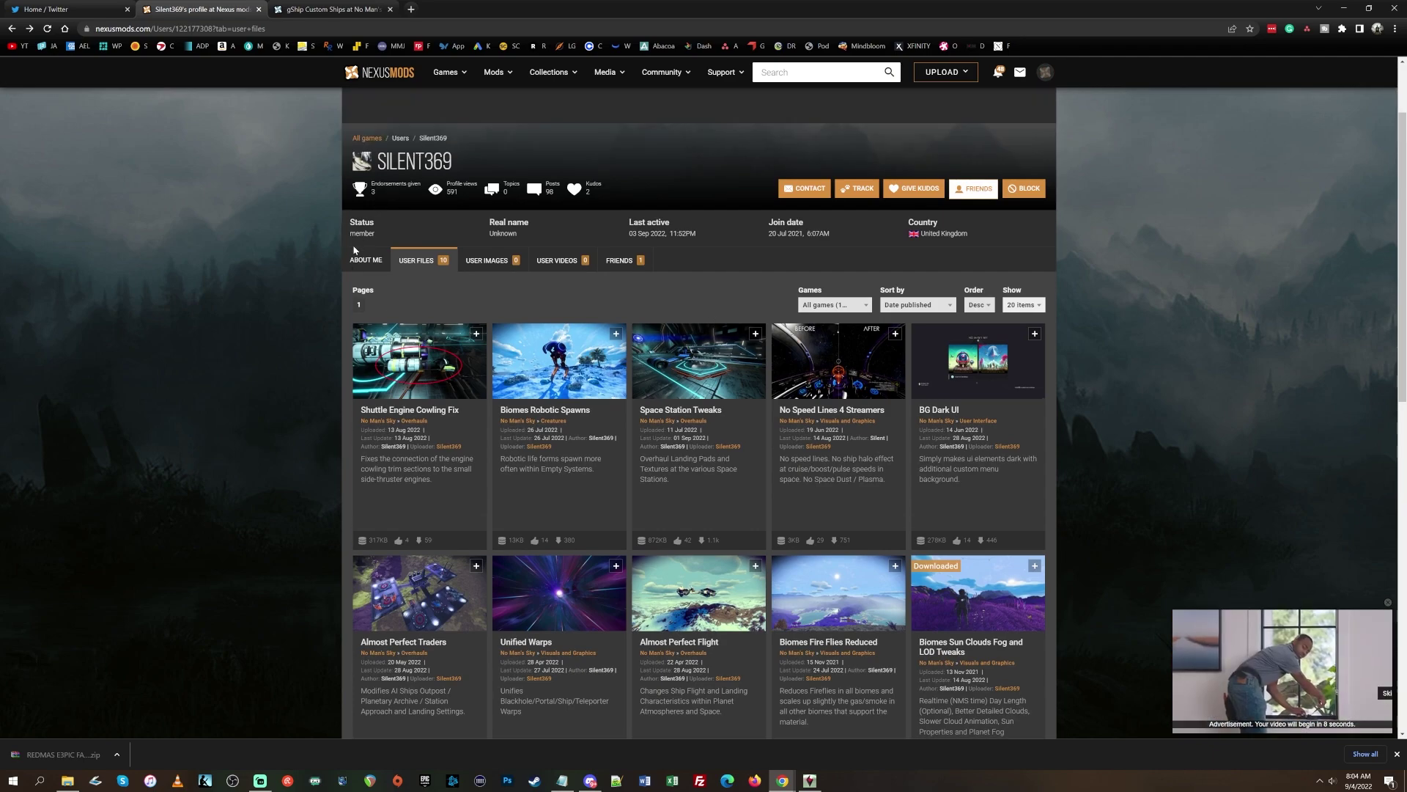
pyautogui.scroll(-2, 316, 361)
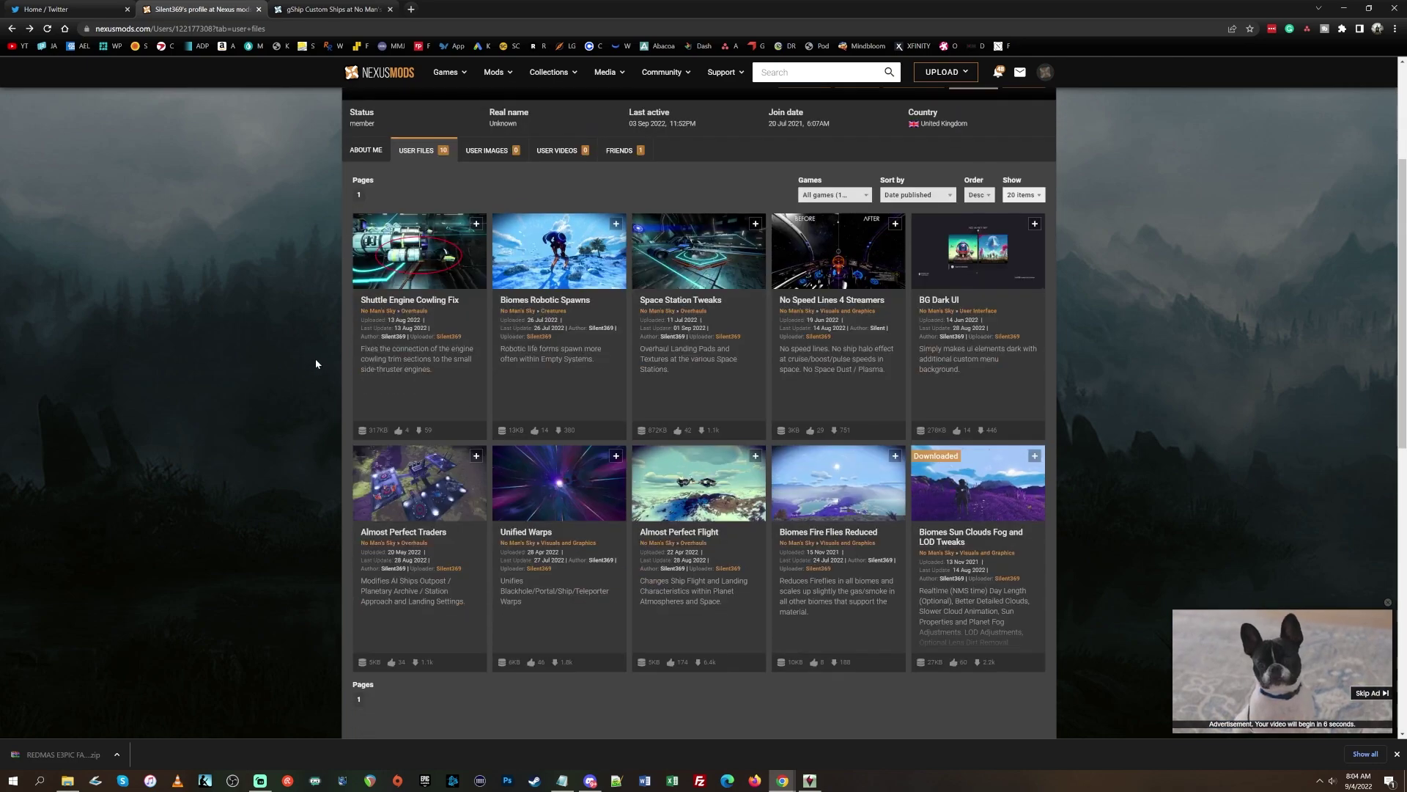